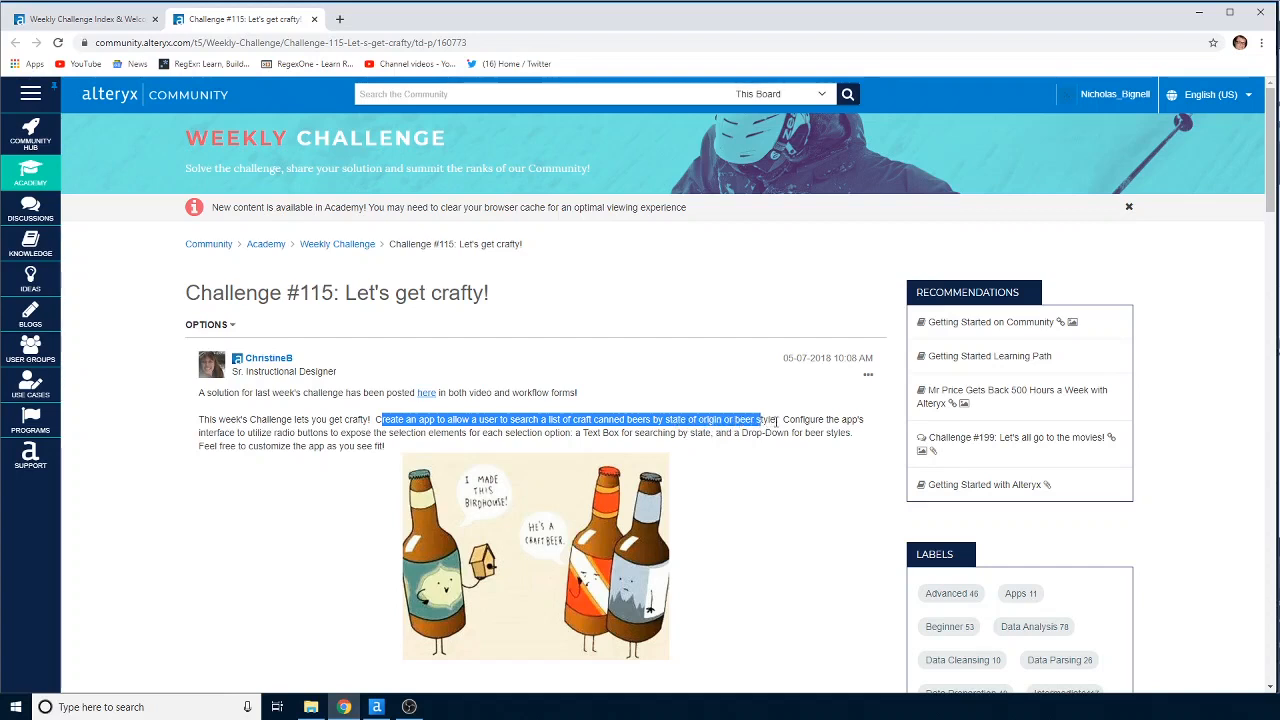
# - Read the challenge brief's requirements for the state text box and the beer style drop-down
pyautogui.moveTo(740, 432); pyautogui.dragTo(776, 433)
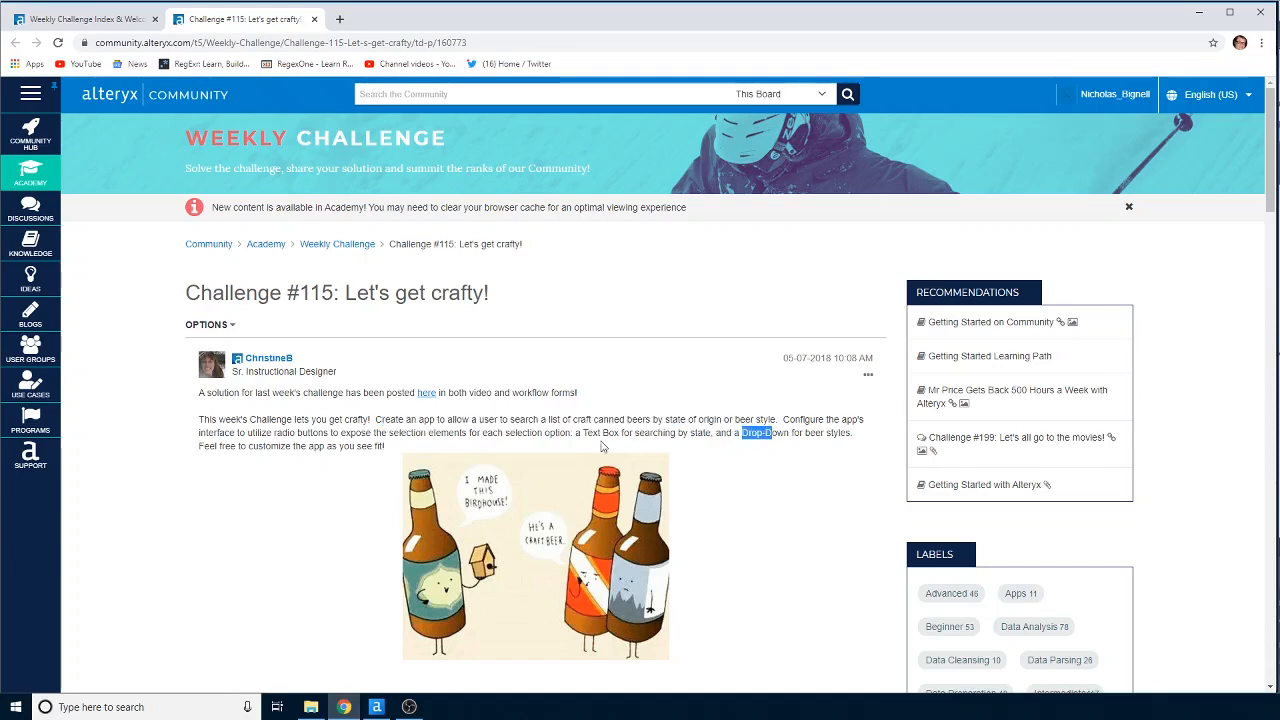
pyautogui.moveTo(580, 433); pyautogui.dragTo(691, 433)
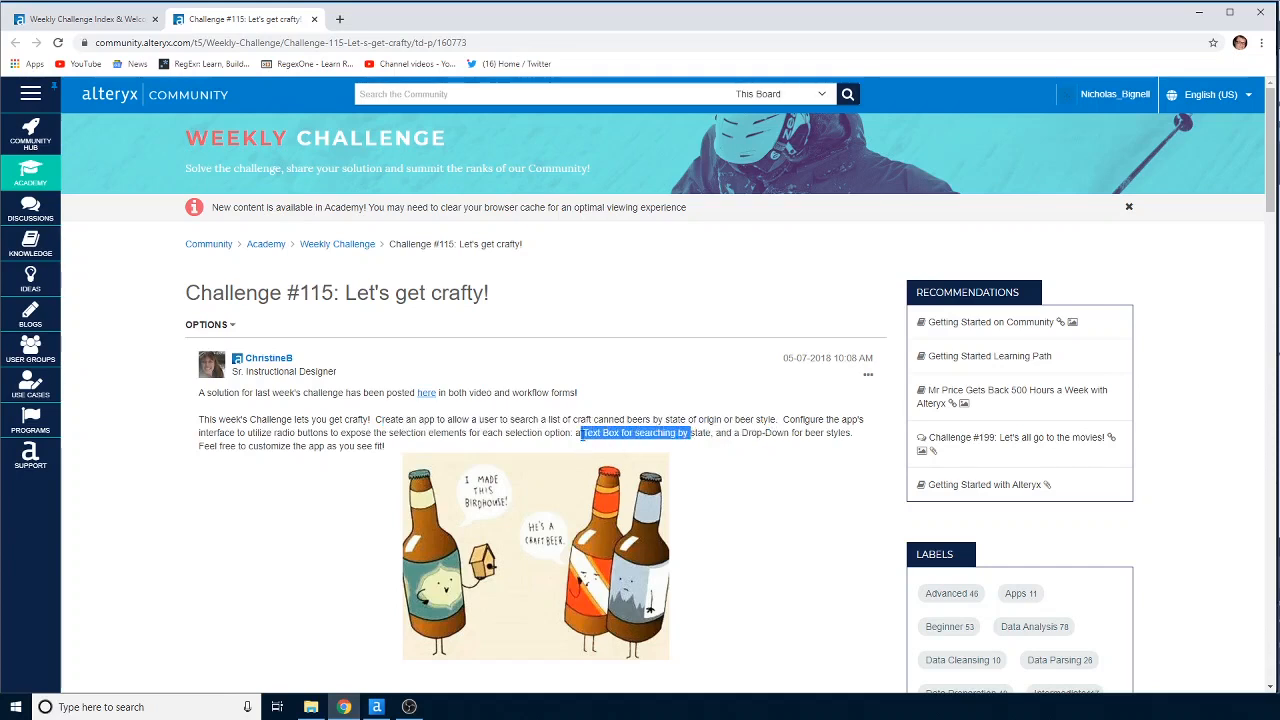
pyautogui.moveTo(577, 433); pyautogui.dragTo(713, 432)
pyautogui.moveTo(733, 432); pyautogui.dragTo(824, 433)
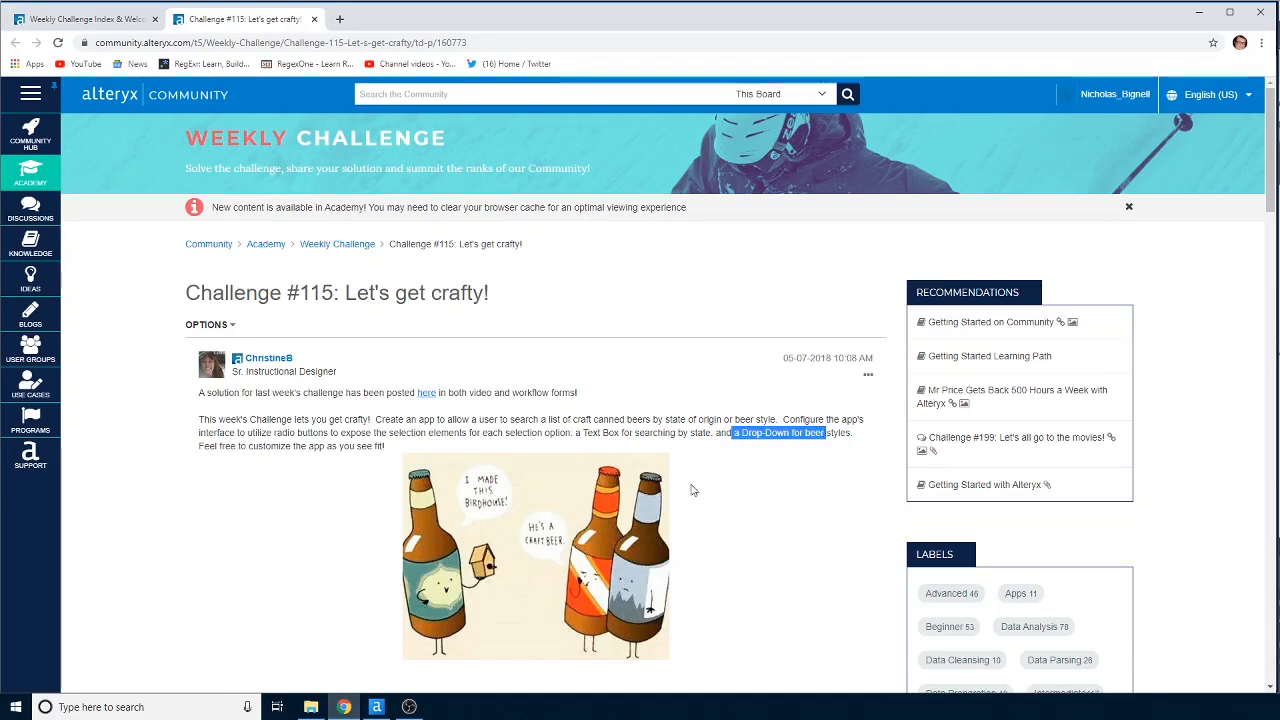
# - Switch to Alteryx Designer and run the challenge_115_start_file.yxmd workflow
pyautogui.click(376, 707)
pyautogui.scroll(-3, 689, 400)
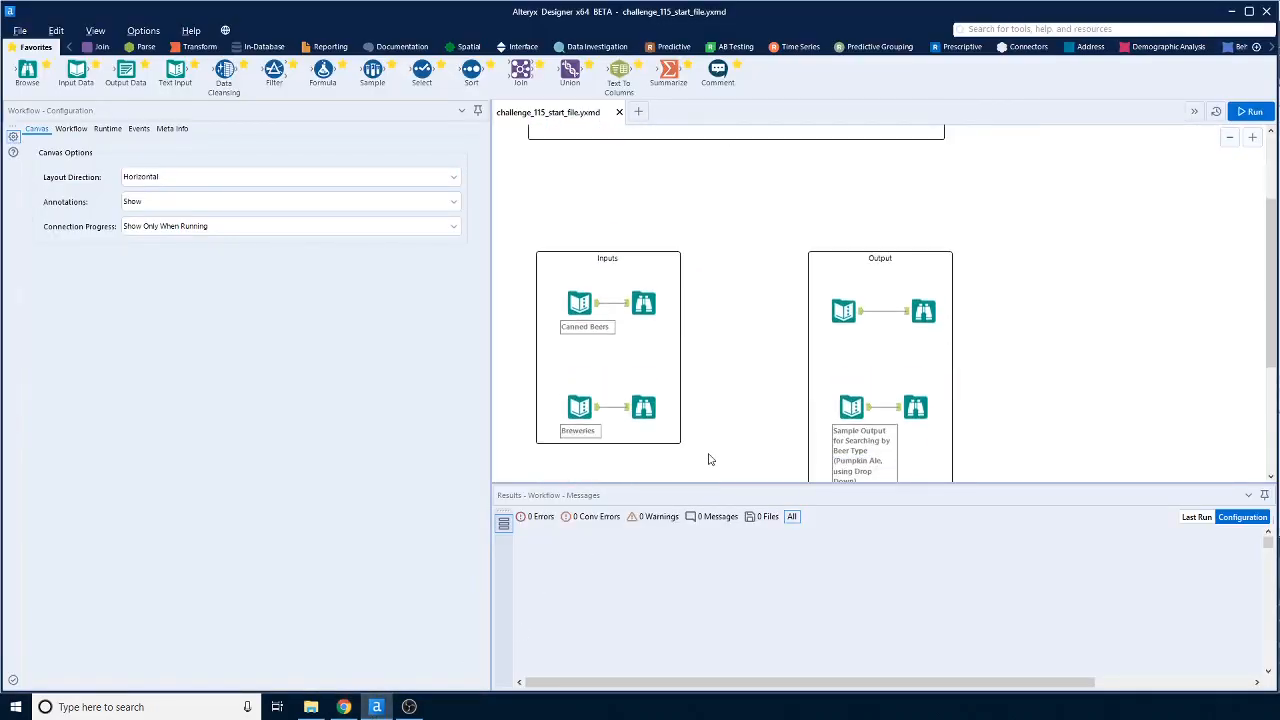
pyautogui.scroll(3, 780, 350)
pyautogui.scroll(-4, 740, 300)
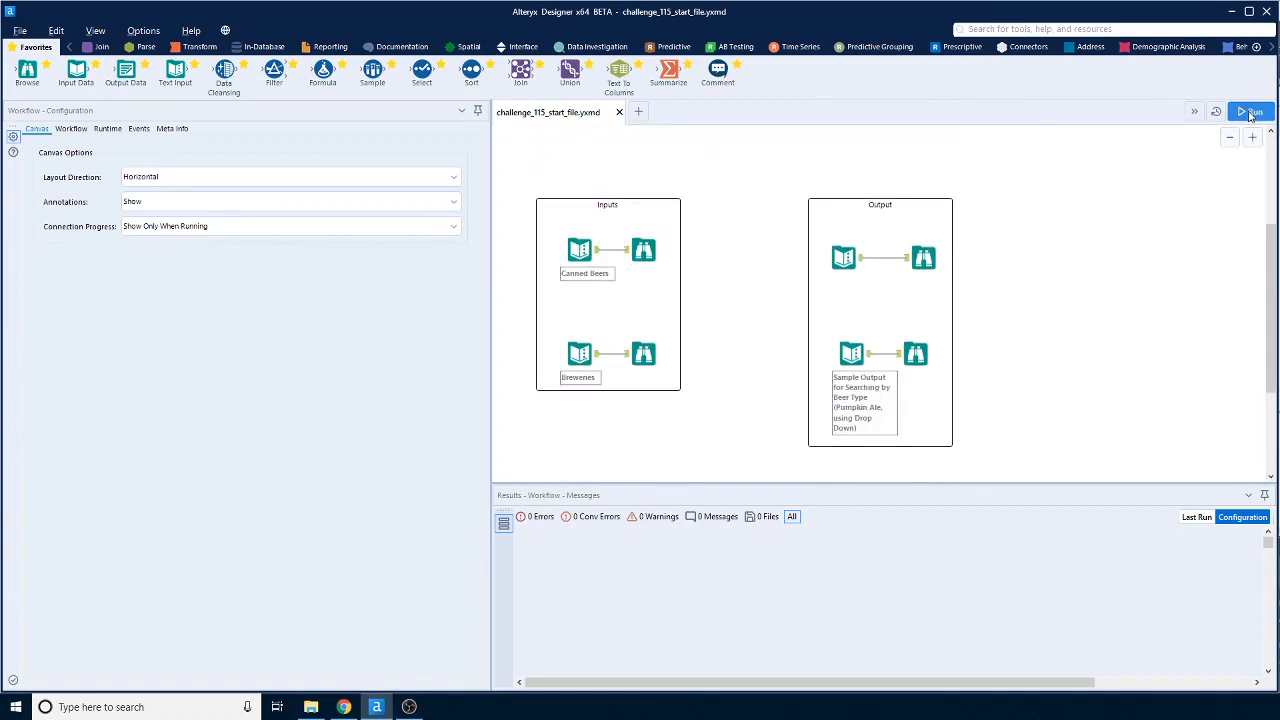
pyautogui.click(586, 249)
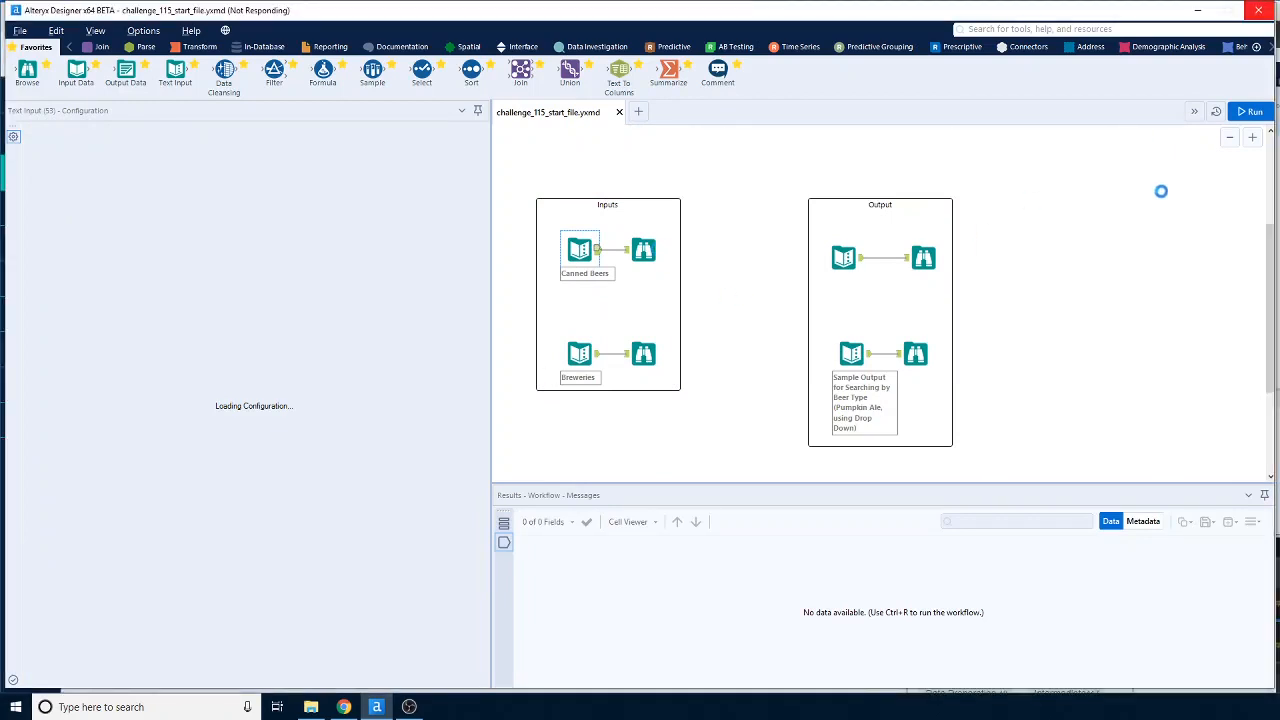
pyautogui.click(1256, 112)
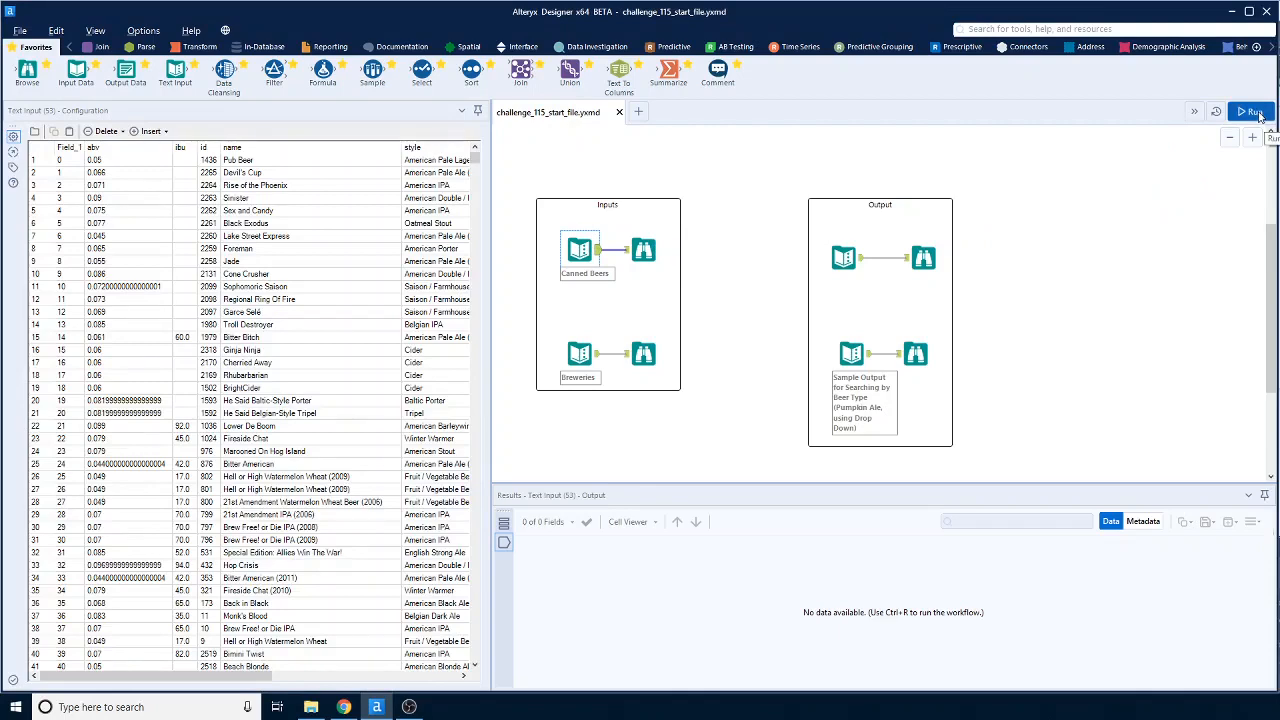
# - Examine the Canned Beers input data, especially the style, brewery_id and ounces columns
pyautogui.click(641, 255)
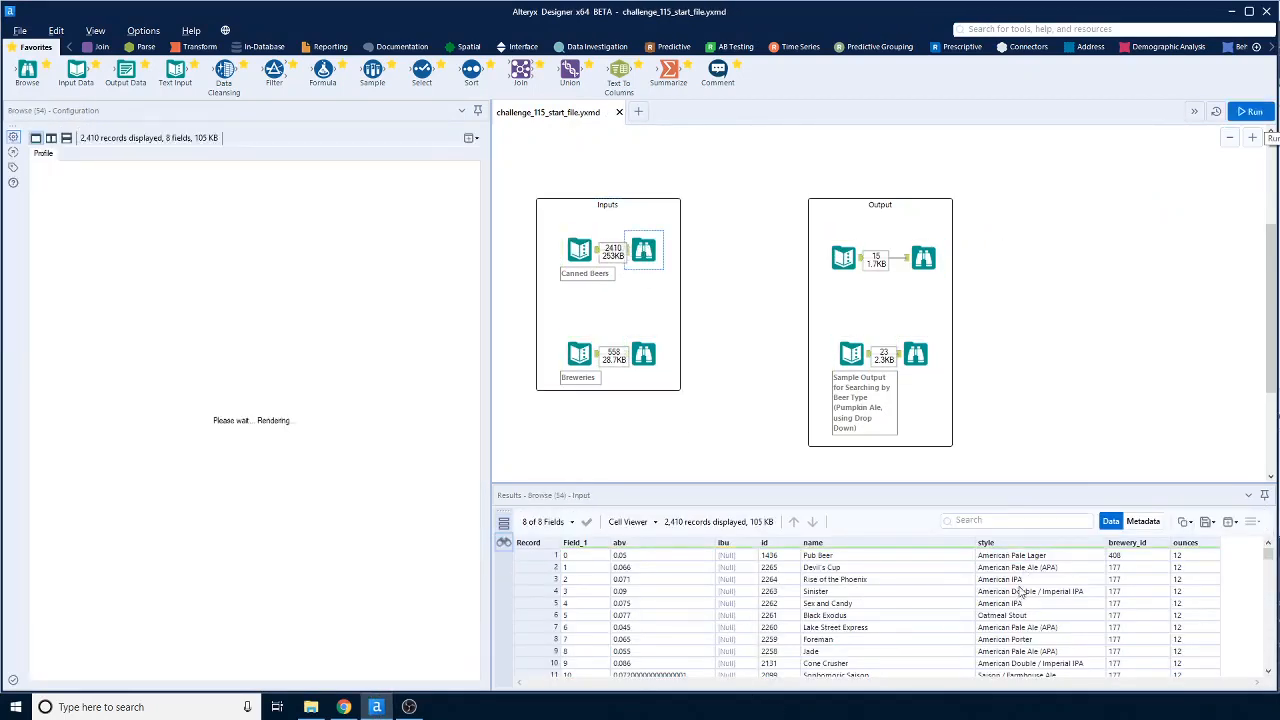
pyautogui.scroll(-3, 1020, 590)
pyautogui.scroll(-2, 1020, 590)
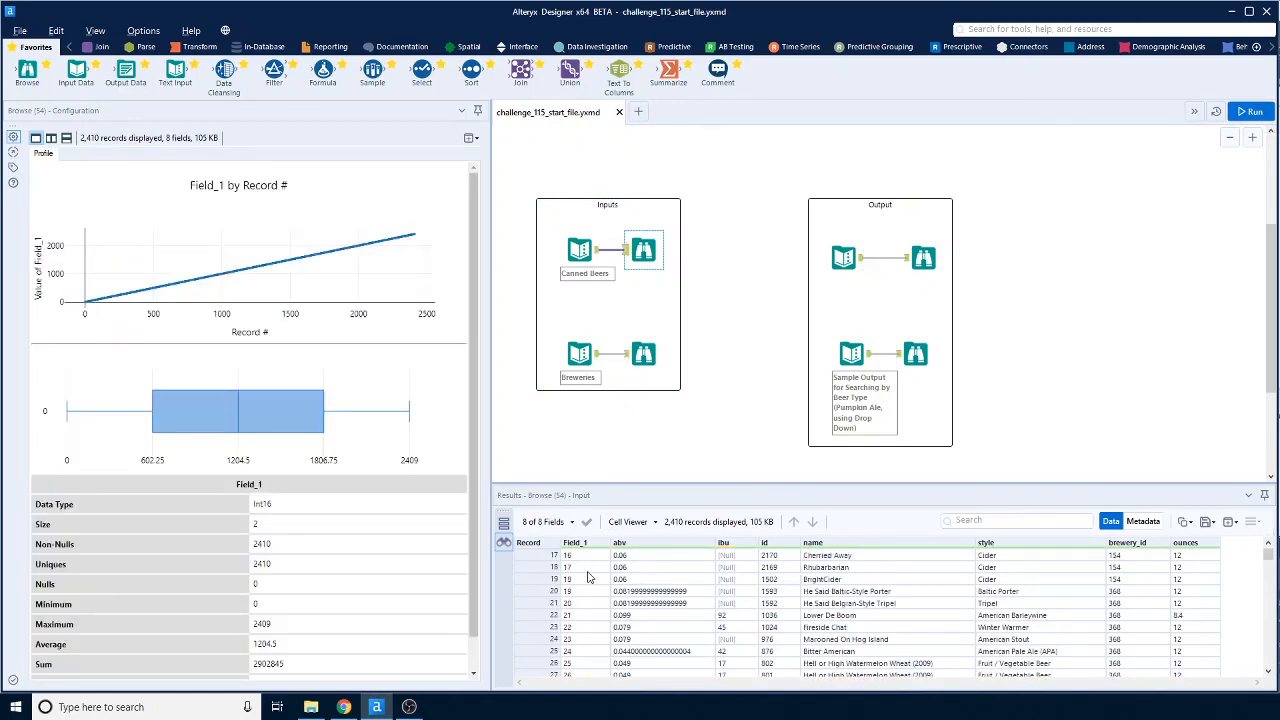
pyautogui.scroll(5, 588, 577)
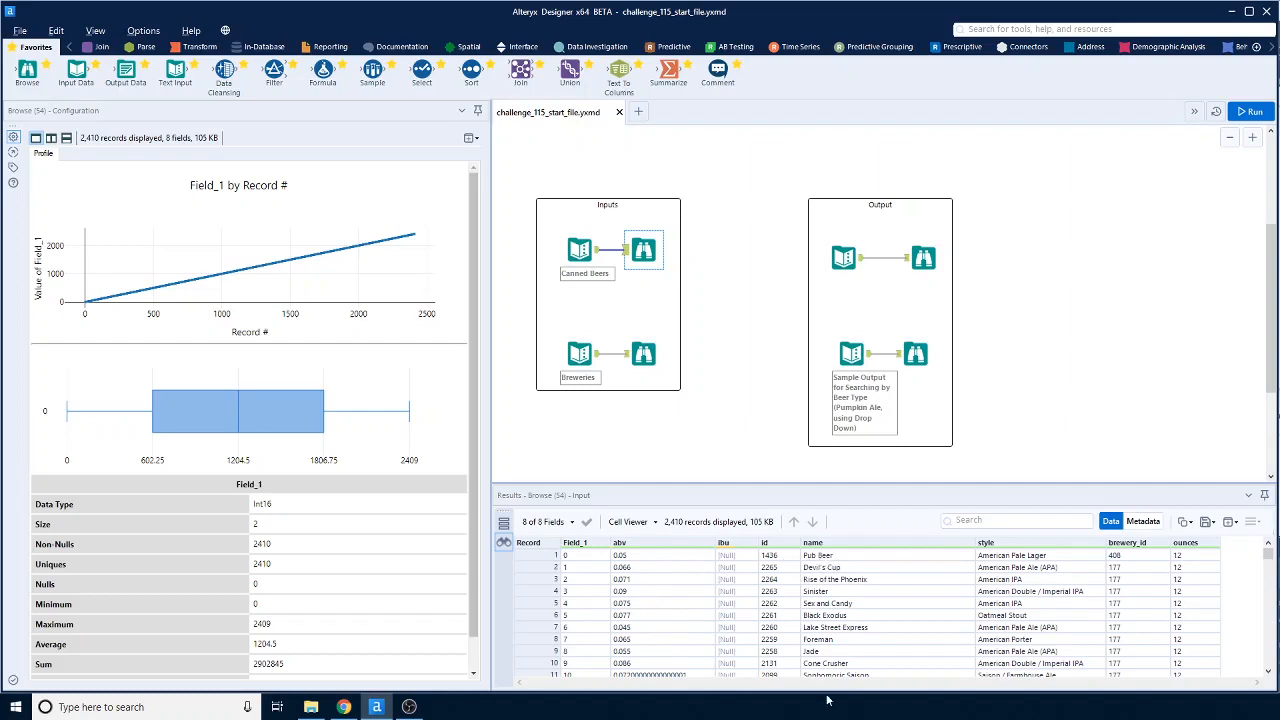
pyautogui.moveTo(1024, 567); pyautogui.dragTo(1028, 618)
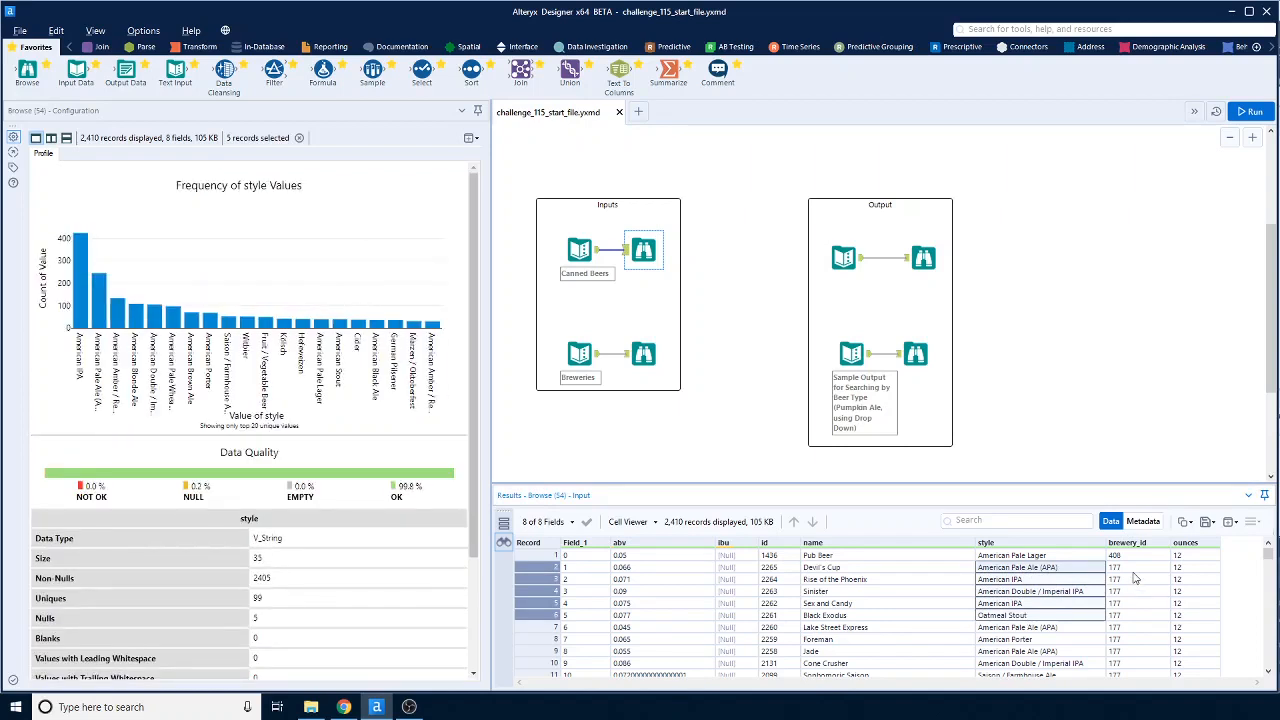
pyautogui.moveTo(1136, 568); pyautogui.dragTo(1149, 650)
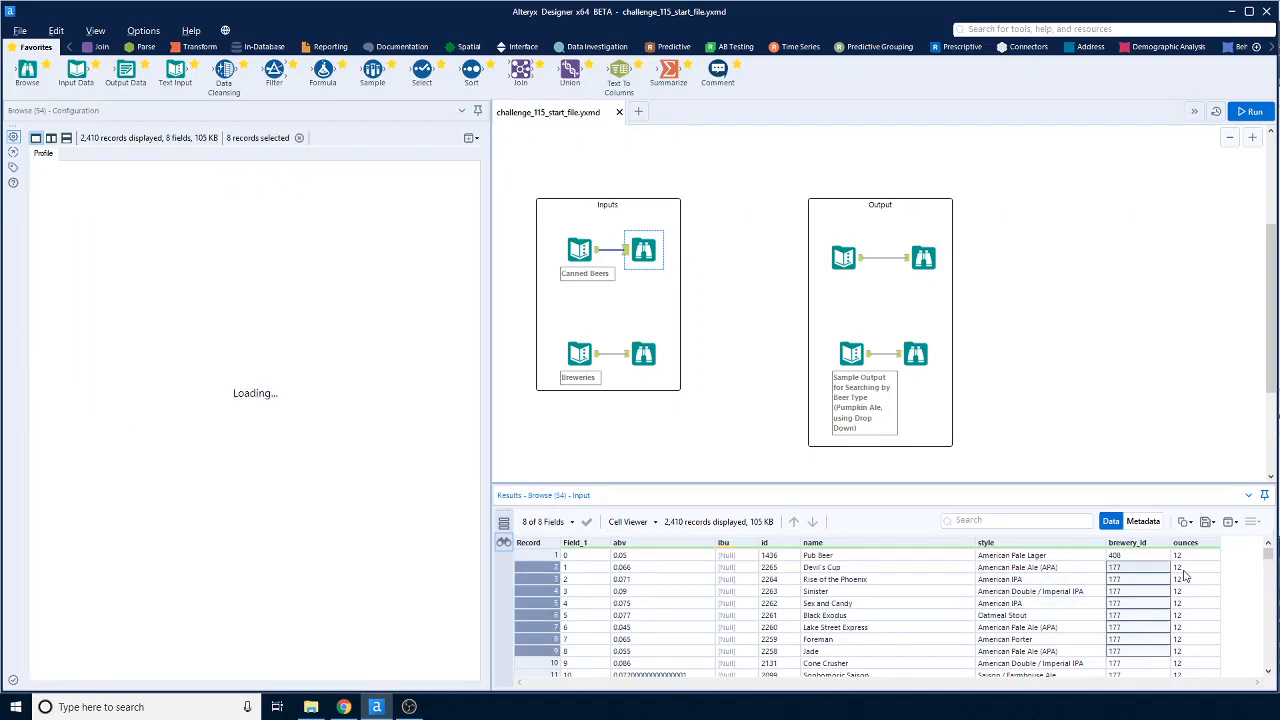
pyautogui.moveTo(1185, 568); pyautogui.dragTo(1194, 643)
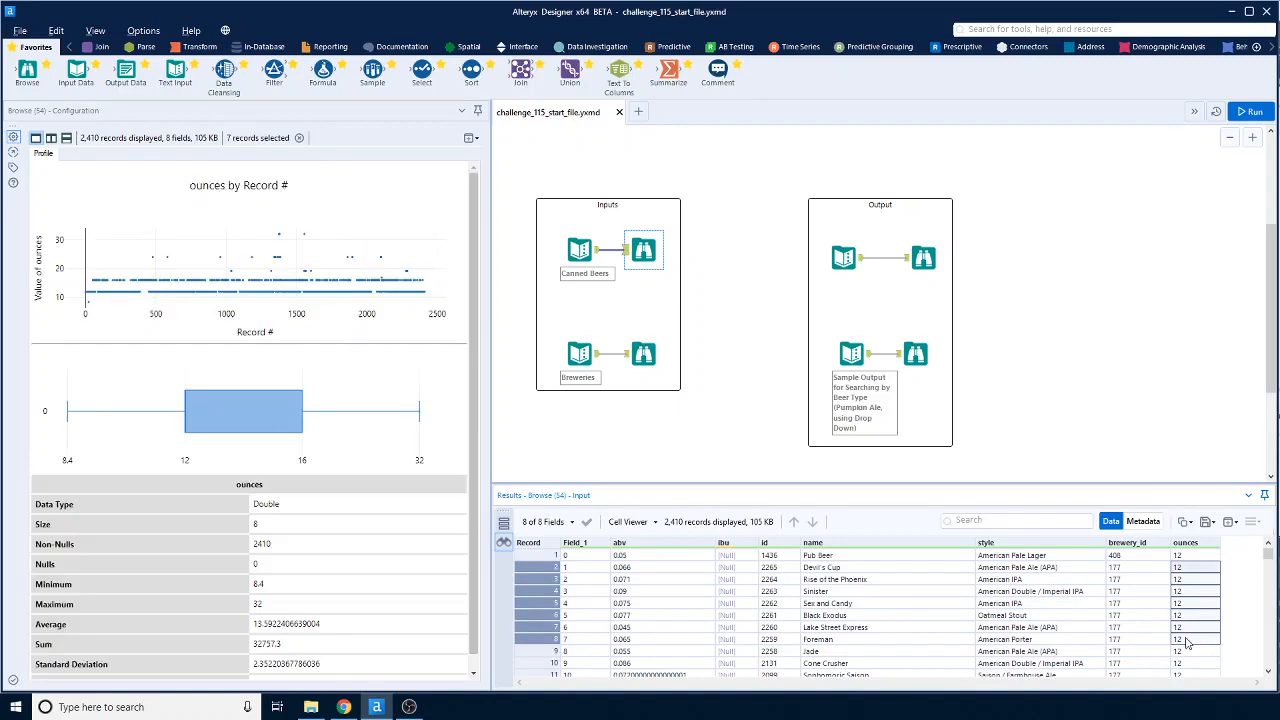
# - Examine the name, Field_1, city and state columns of the Breweries input data
pyautogui.click(588, 358)
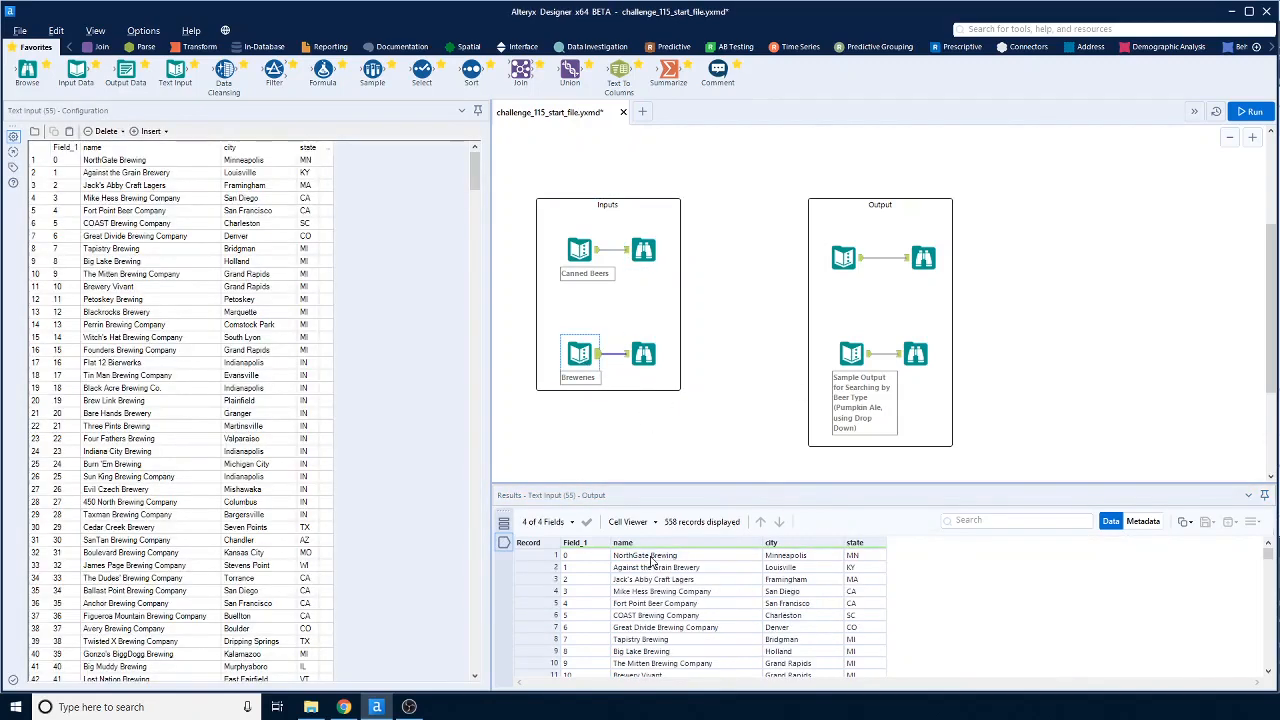
pyautogui.moveTo(651, 557); pyautogui.dragTo(655, 594)
pyautogui.moveTo(584, 557); pyautogui.dragTo(588, 612)
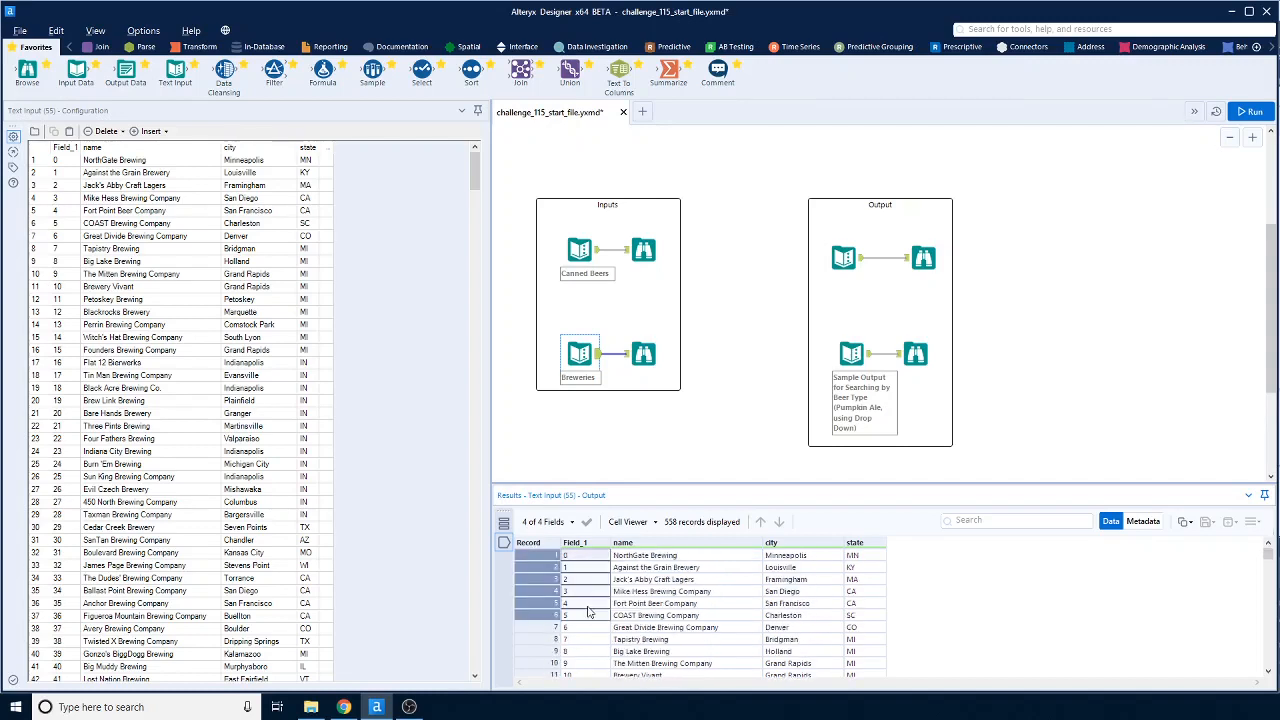
pyautogui.moveTo(800, 568); pyautogui.dragTo(808, 616)
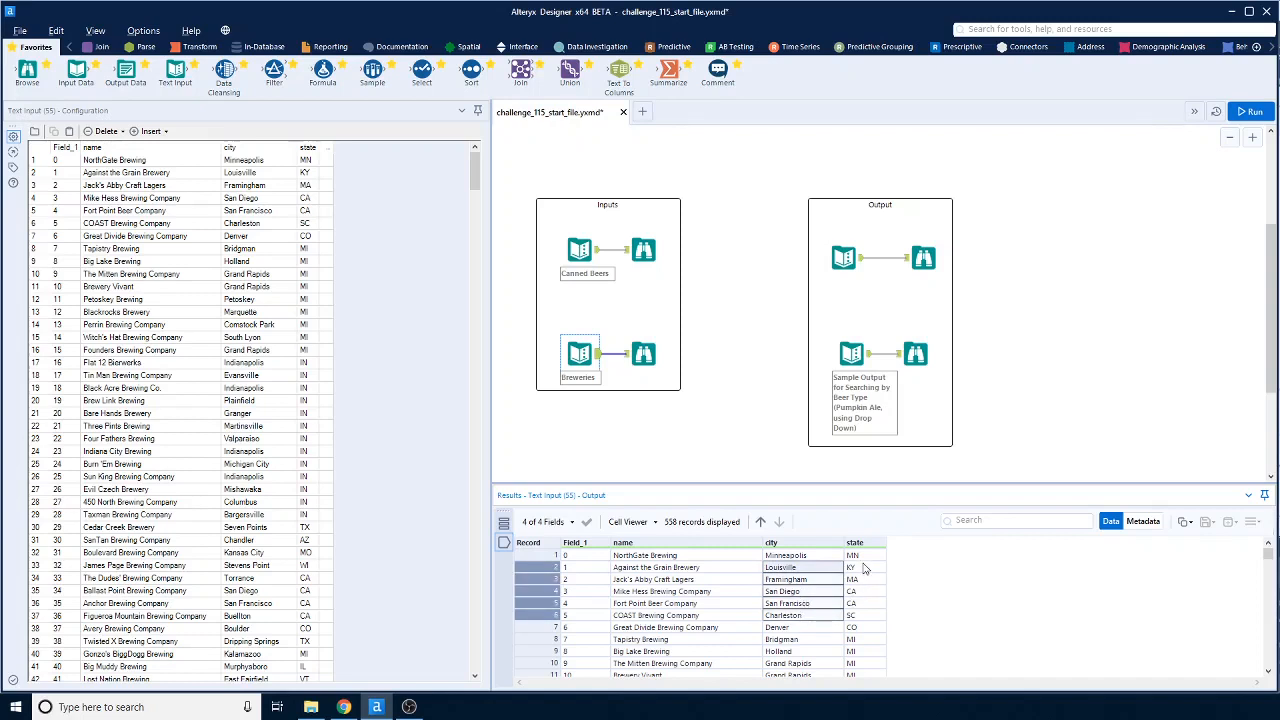
pyautogui.moveTo(866, 568); pyautogui.dragTo(867, 622)
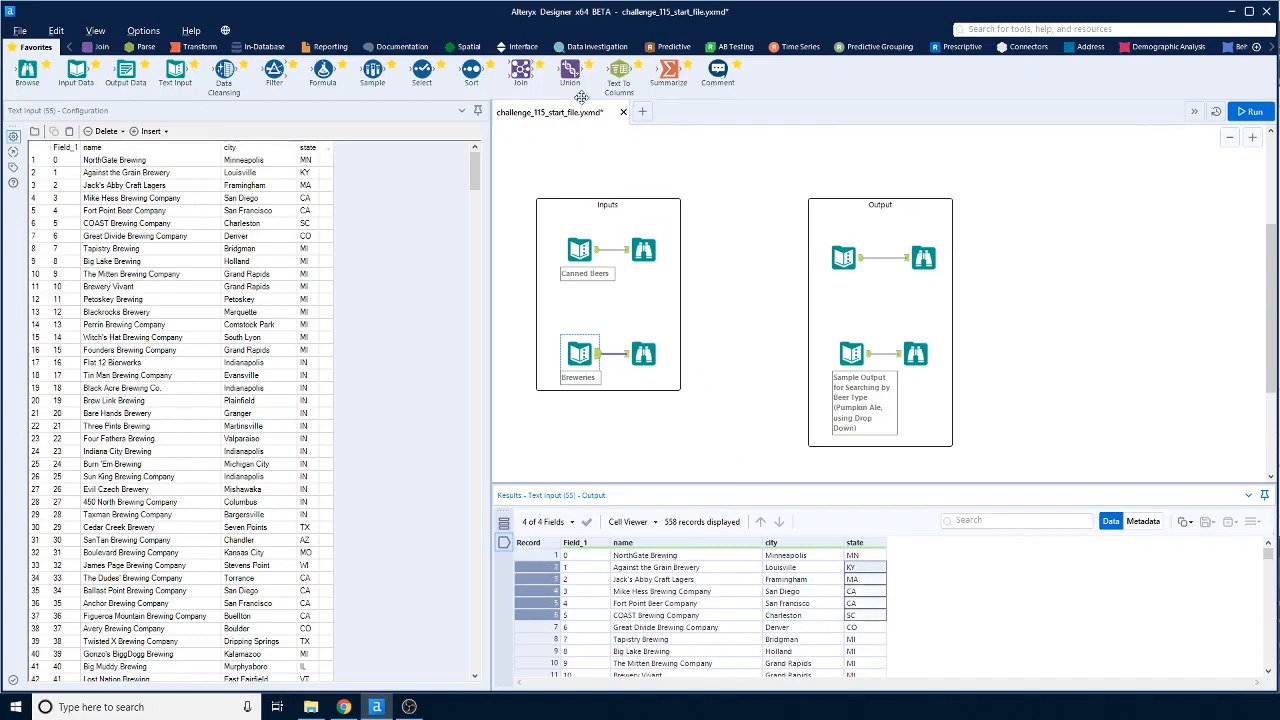
# - Add a Join tool below the Inputs container, with Canned Beers as its left input and Breweries as its right input
pyautogui.moveTo(520, 72); pyautogui.dragTo(736, 453)
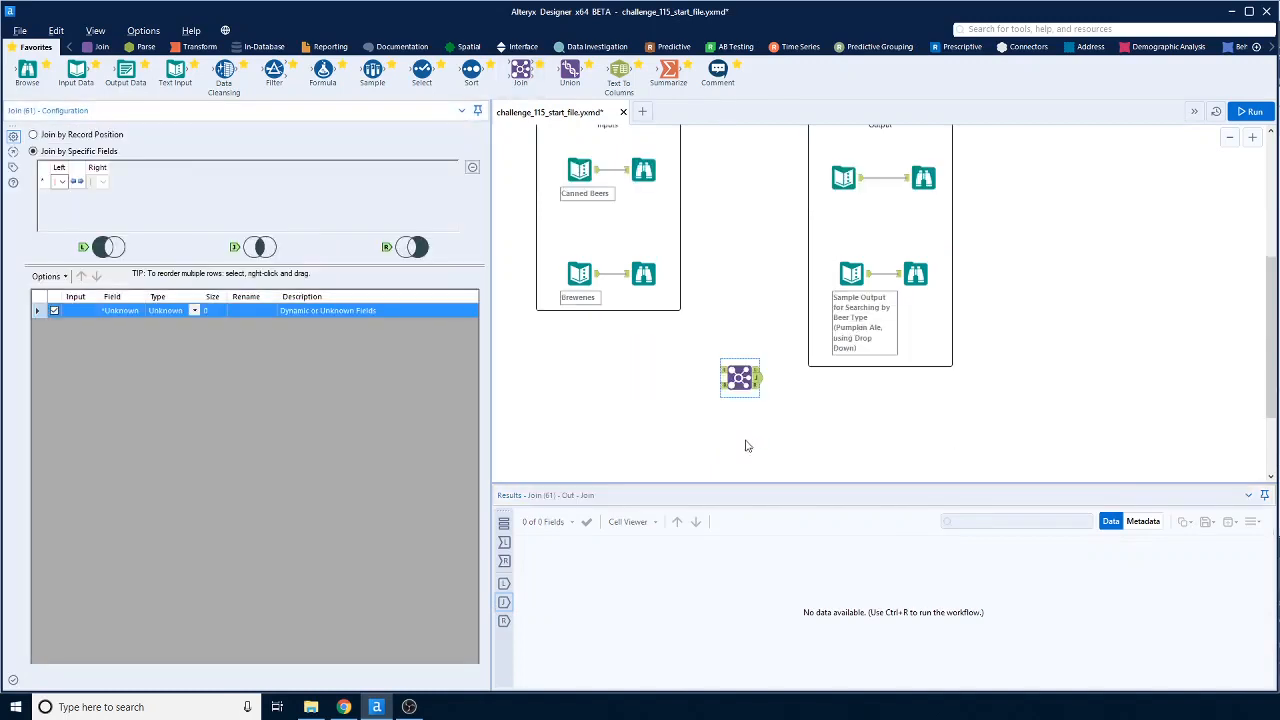
pyautogui.moveTo(732, 377); pyautogui.dragTo(742, 416)
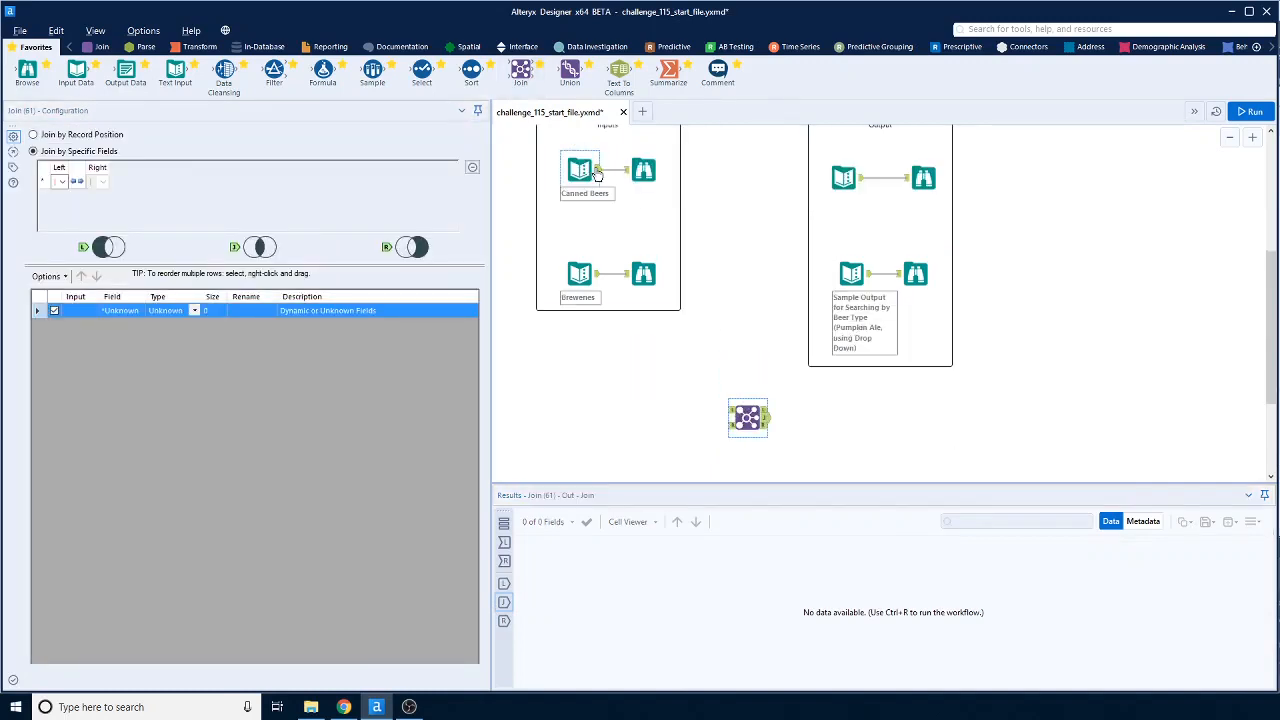
pyautogui.moveTo(599, 171); pyautogui.dragTo(739, 412)
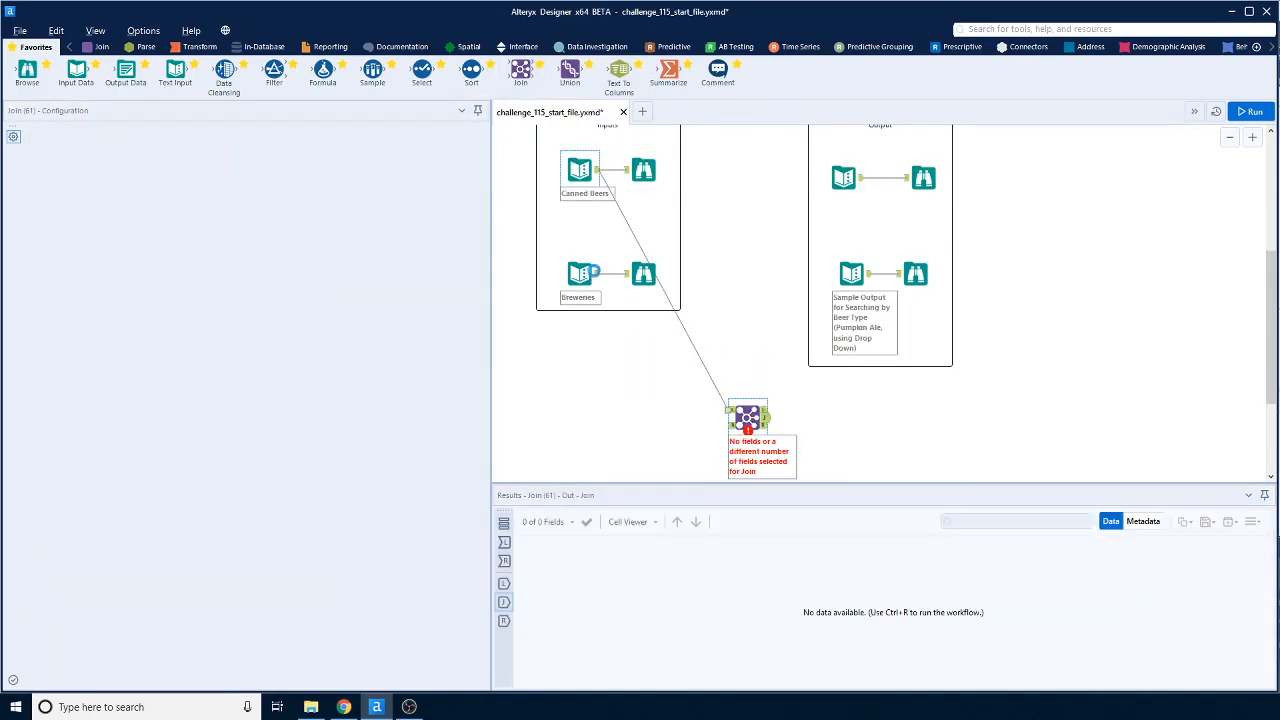
pyautogui.moveTo(599, 273); pyautogui.dragTo(734, 427)
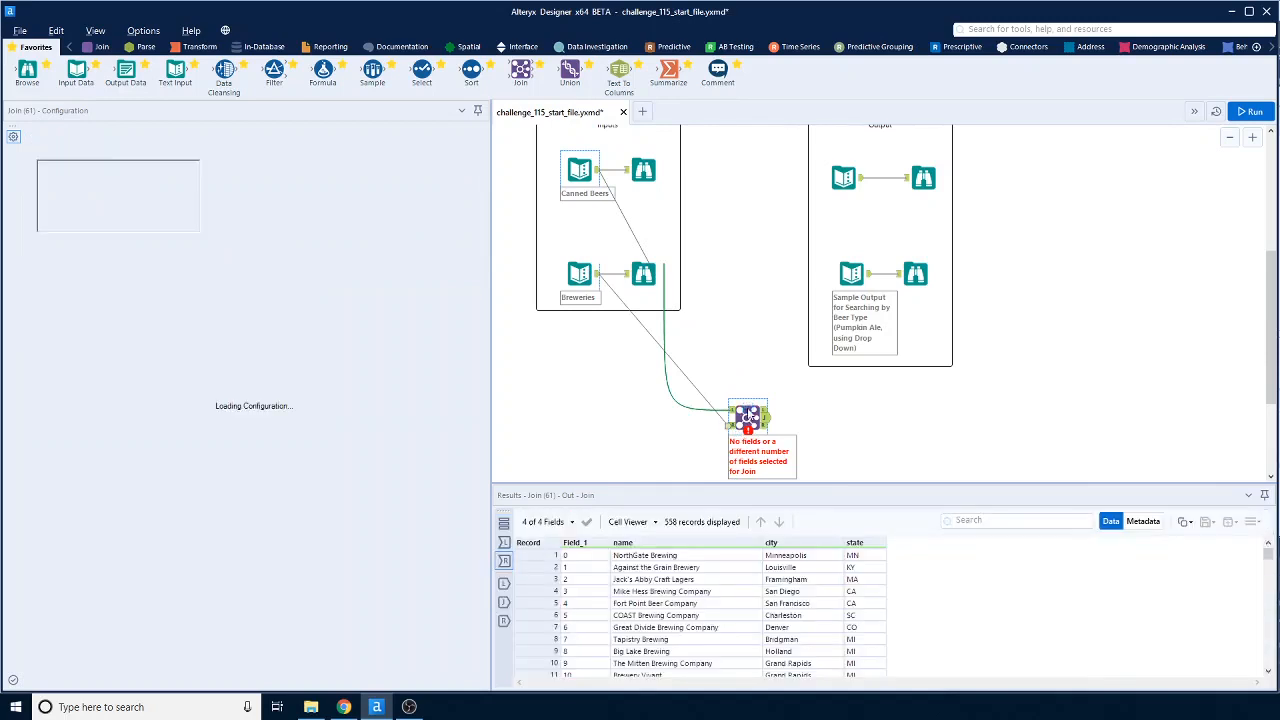
# - Set the Join to match brewery_id from the left input with Field_1 from the right input
pyautogui.click(101, 186)
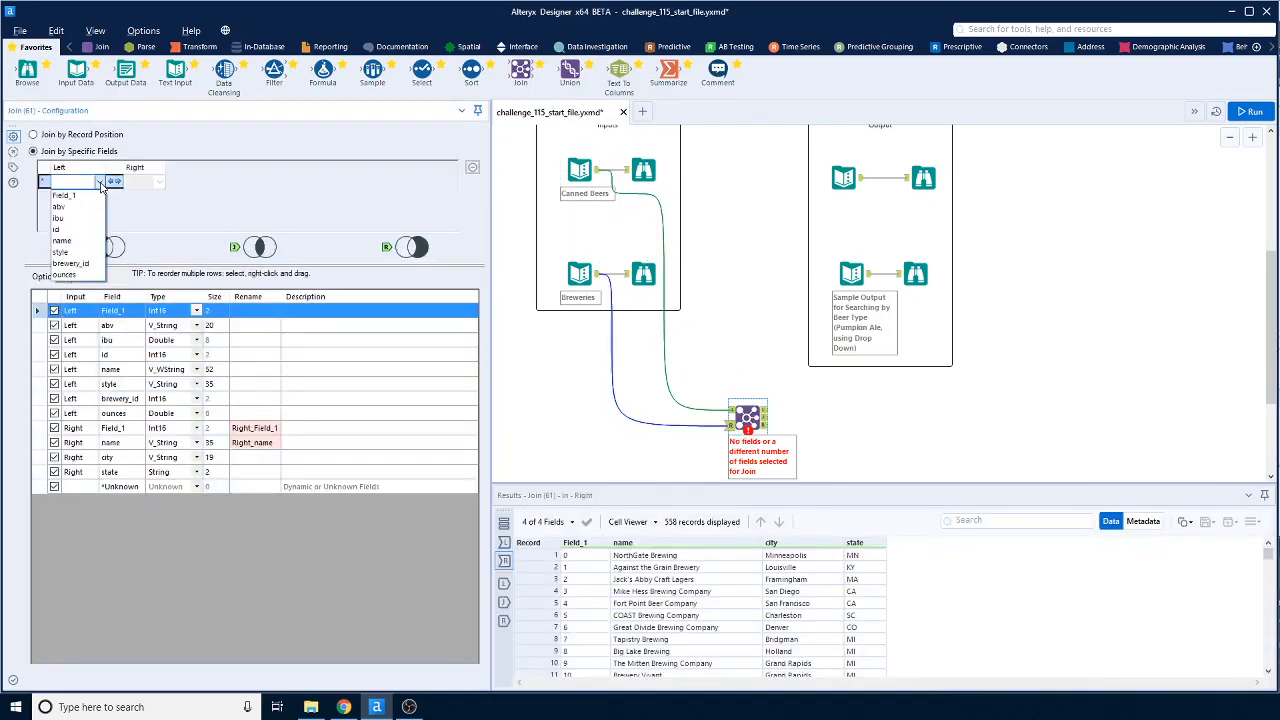
pyautogui.click(75, 251)
pyautogui.click(158, 182)
pyautogui.click(145, 205)
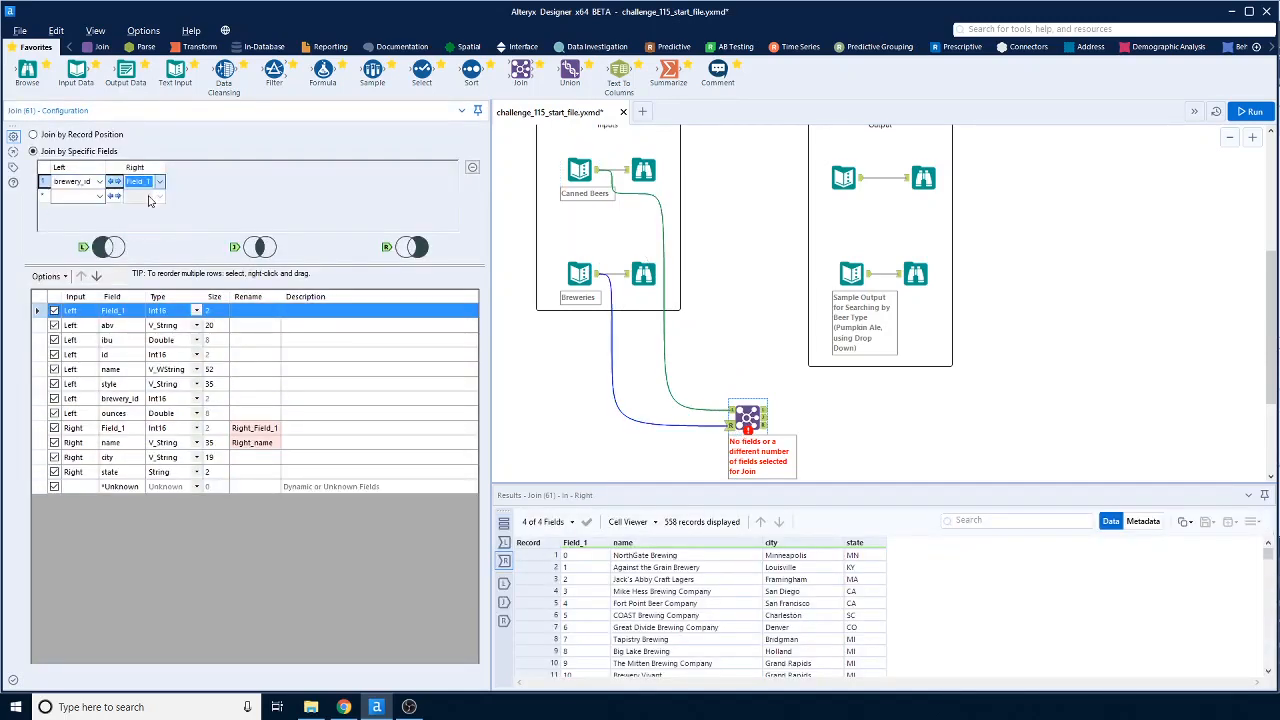
# - Exclude both Field_1 fields and brewery_id from the Join output, and rename the left name Beer Name and the right name Brewery name
pyautogui.click(55, 428)
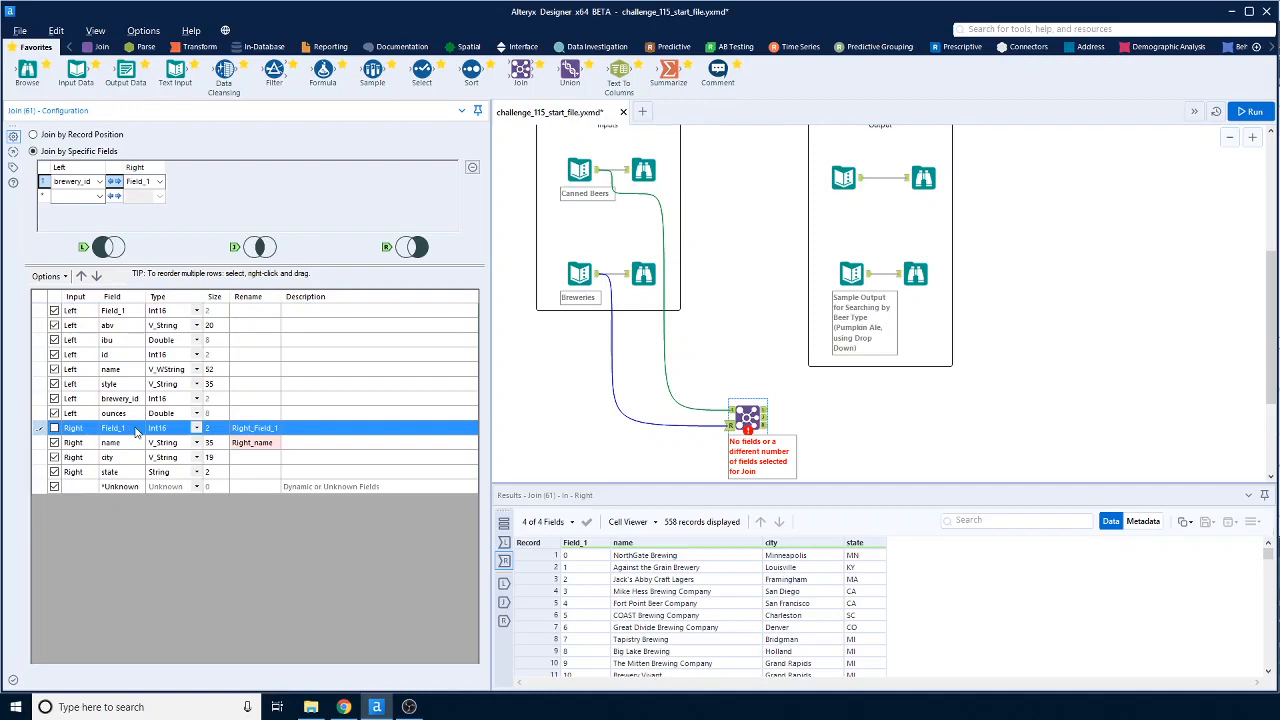
pyautogui.click(244, 442)
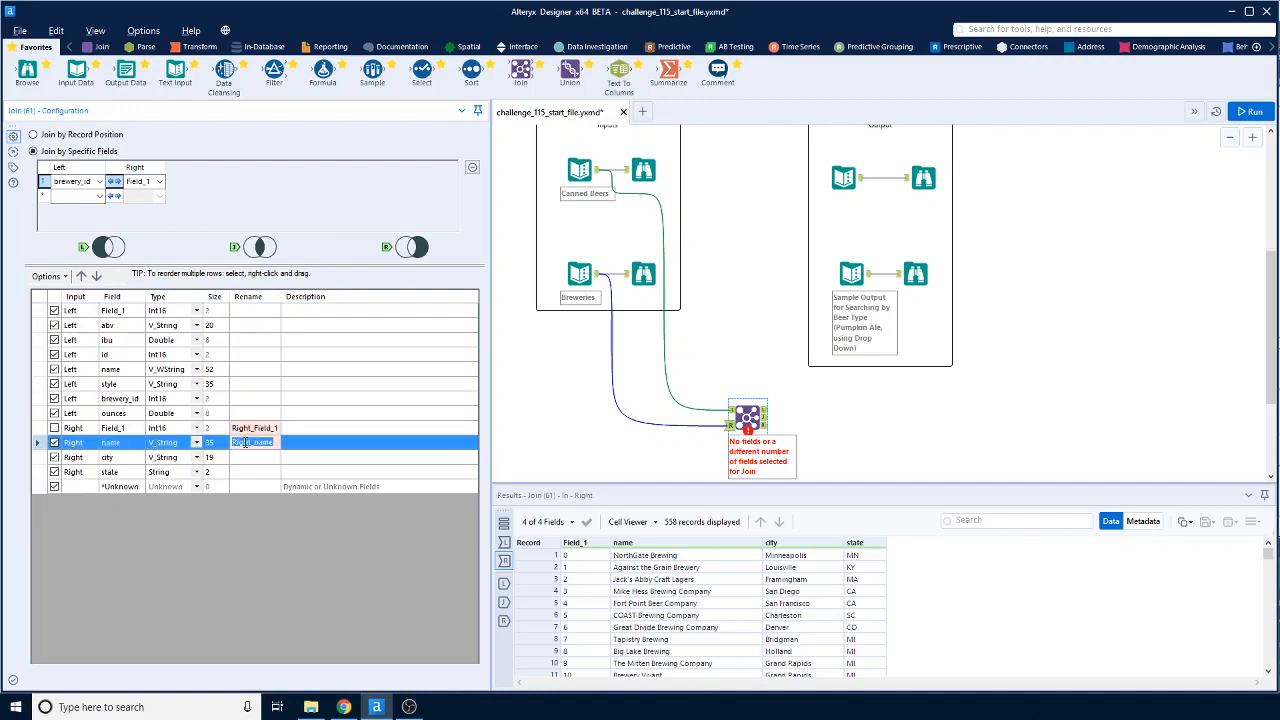
pyautogui.write('Brewery name')
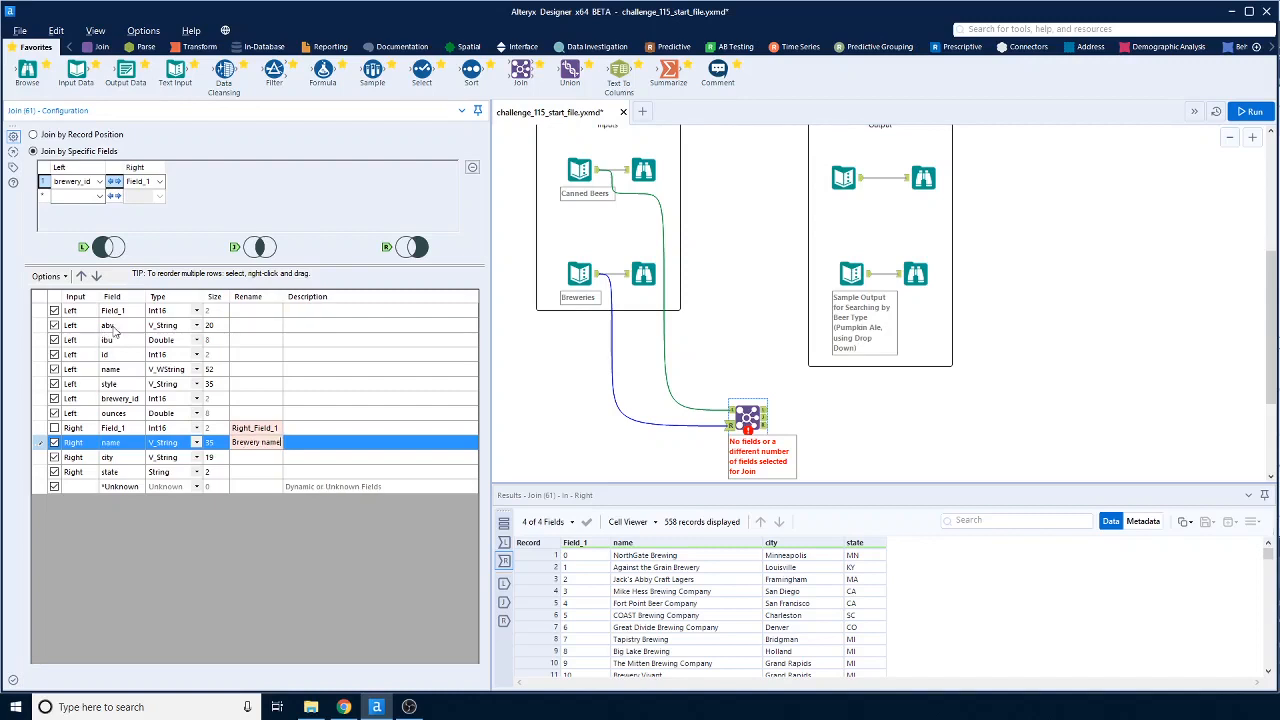
pyautogui.click(238, 369)
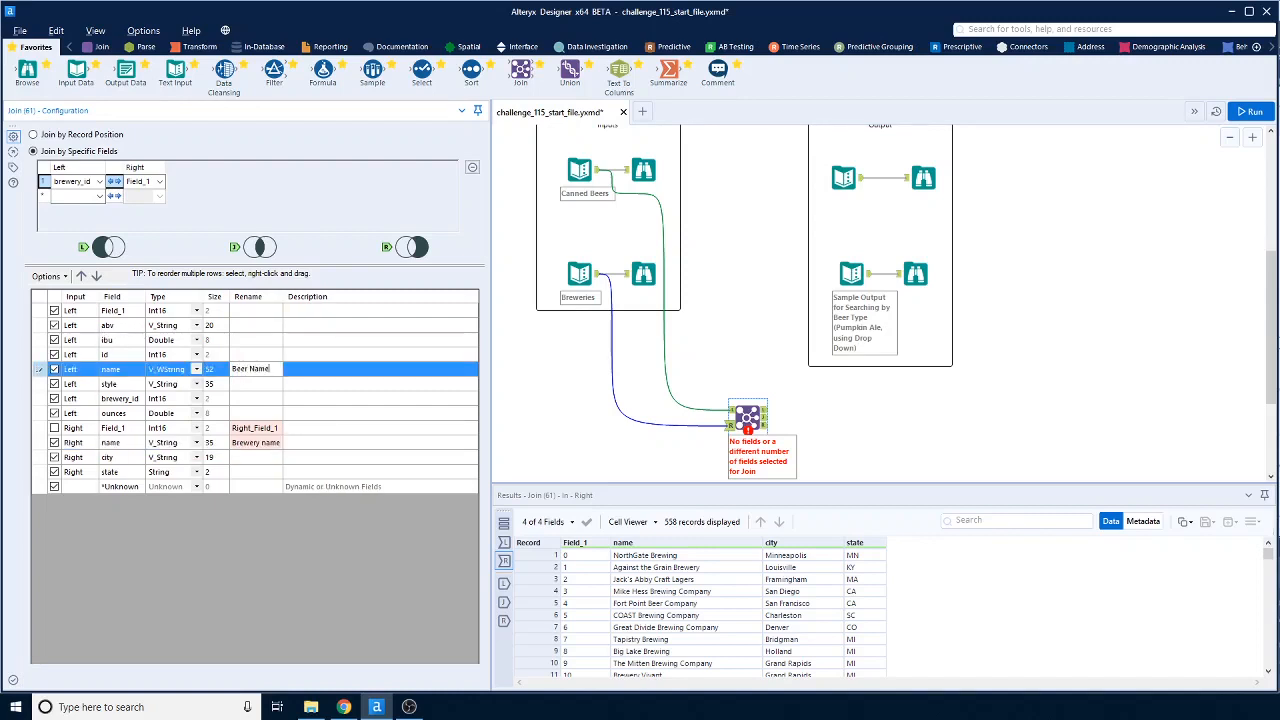
pyautogui.click(55, 400)
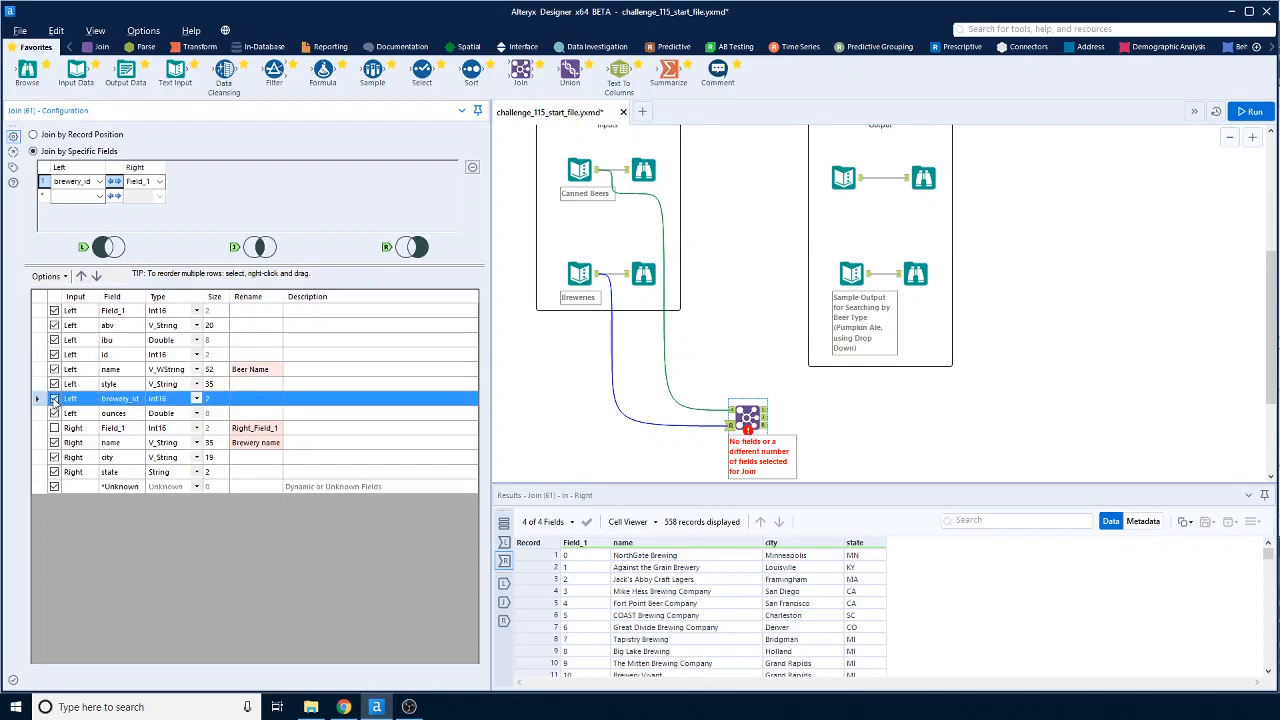
pyautogui.click(54, 311)
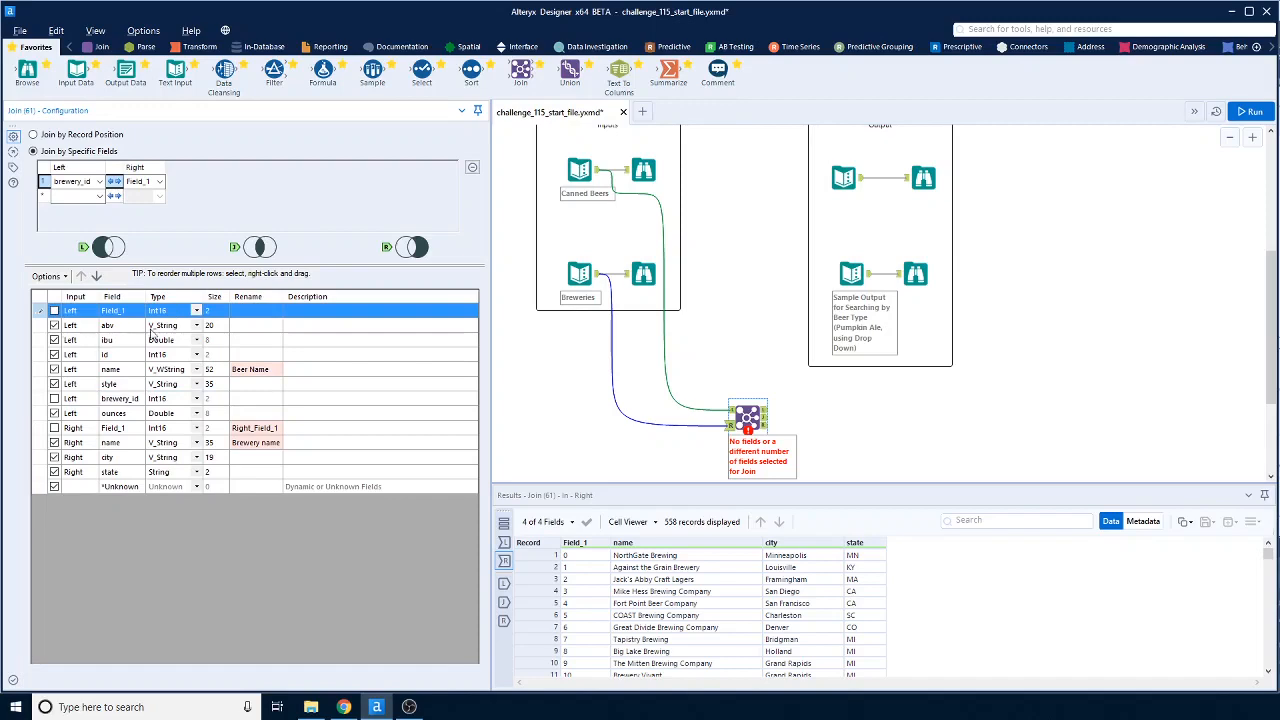
# - Examine the columns of both sample data sets in the Output container, including the IBU values
pyautogui.click(866, 277)
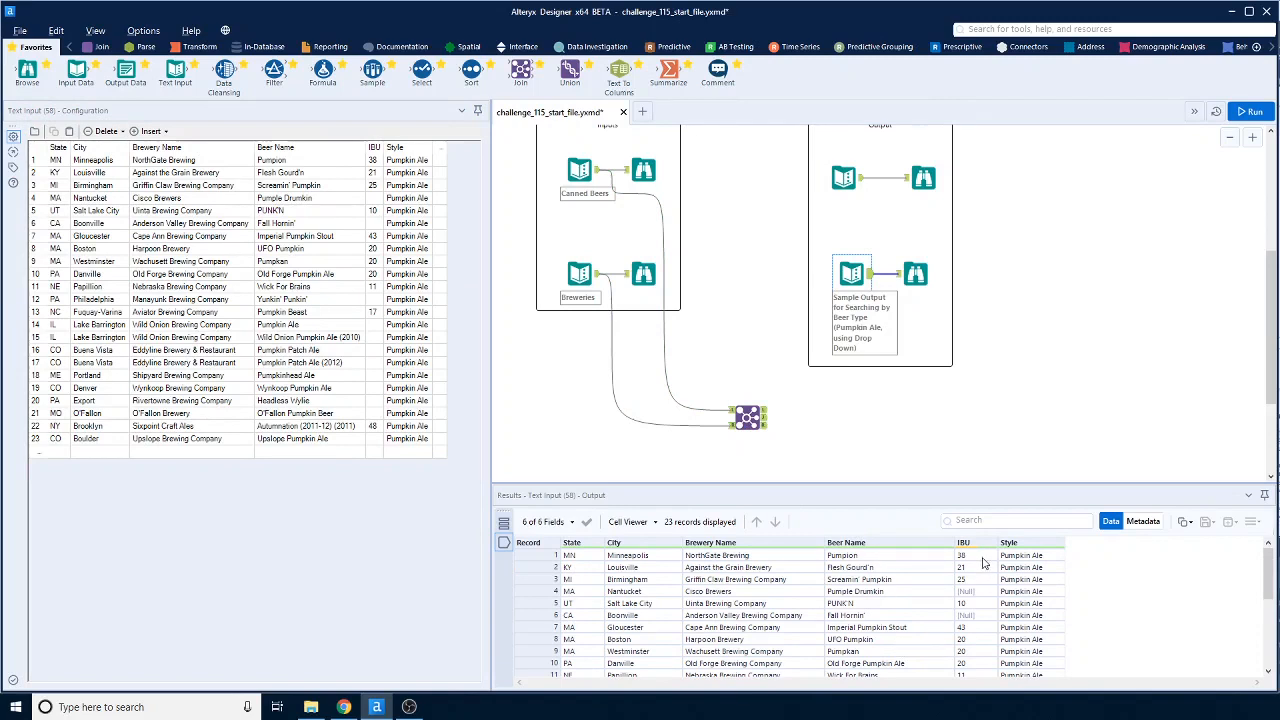
pyautogui.moveTo(983, 565); pyautogui.dragTo(985, 640)
pyautogui.click(843, 178)
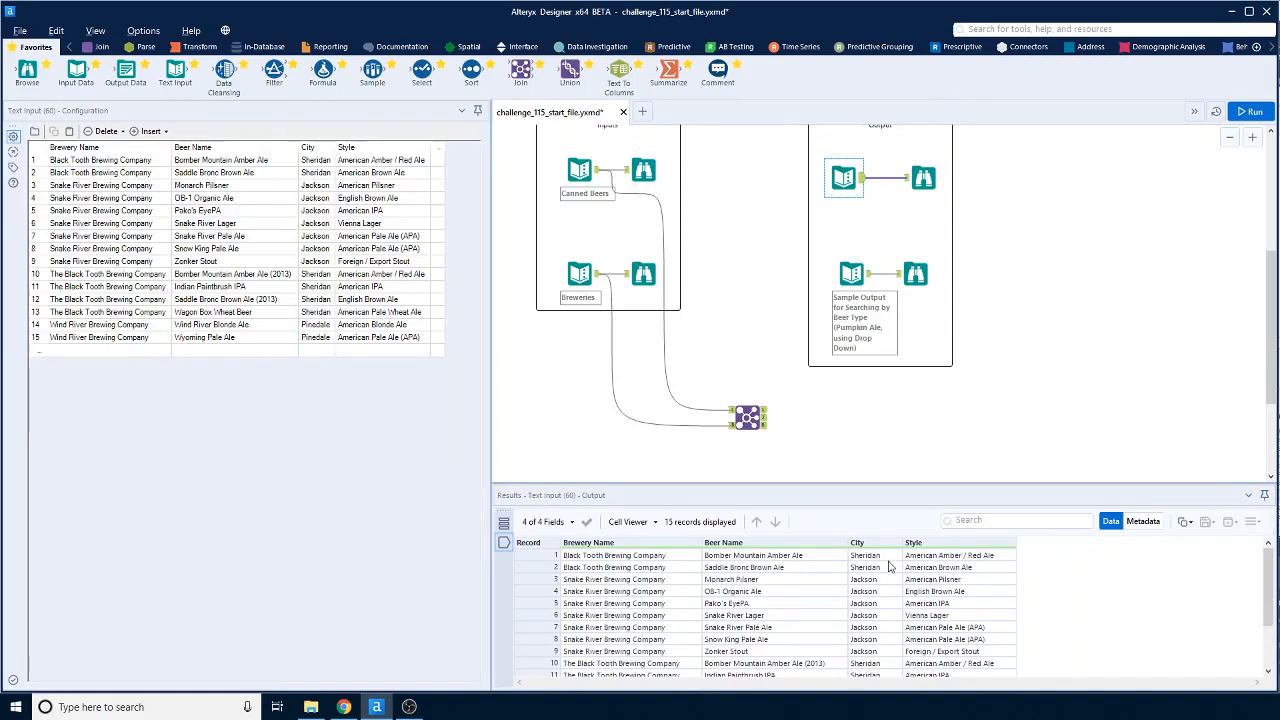
pyautogui.click(866, 280)
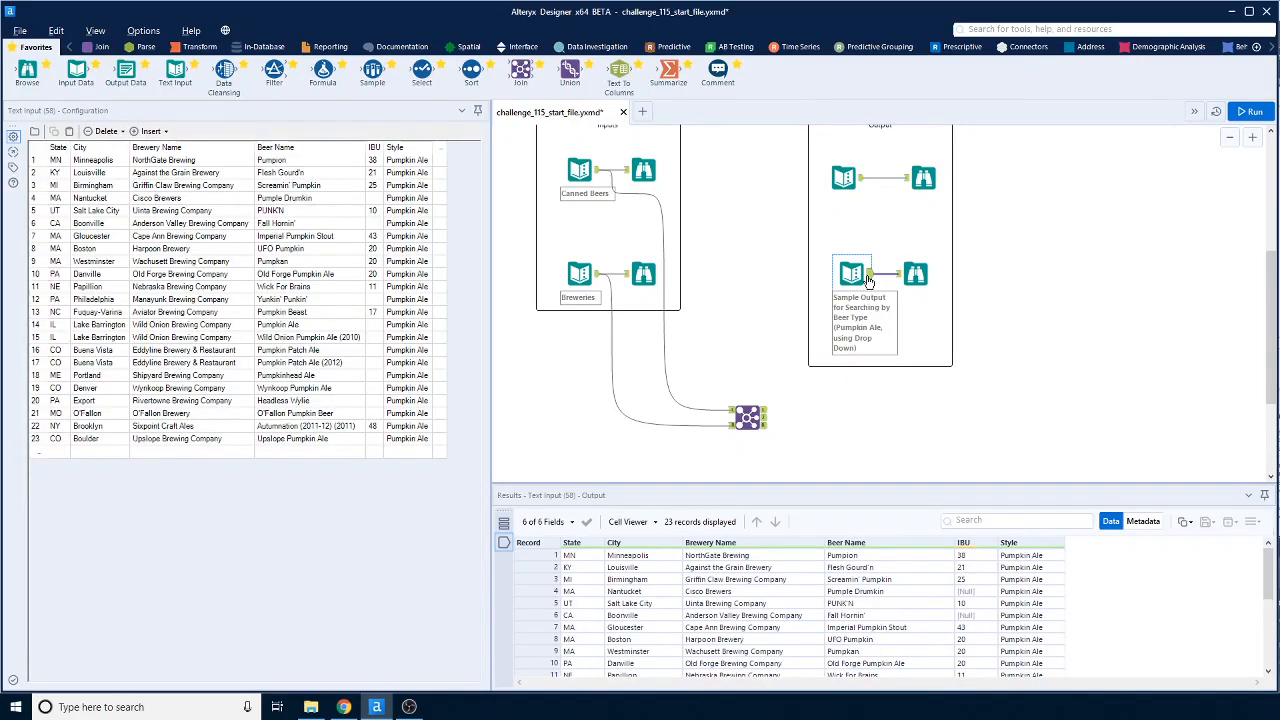
# - Rename the Join's ibu field to IBU, run the workflow and reopen the Join's configuration
pyautogui.click(748, 418)
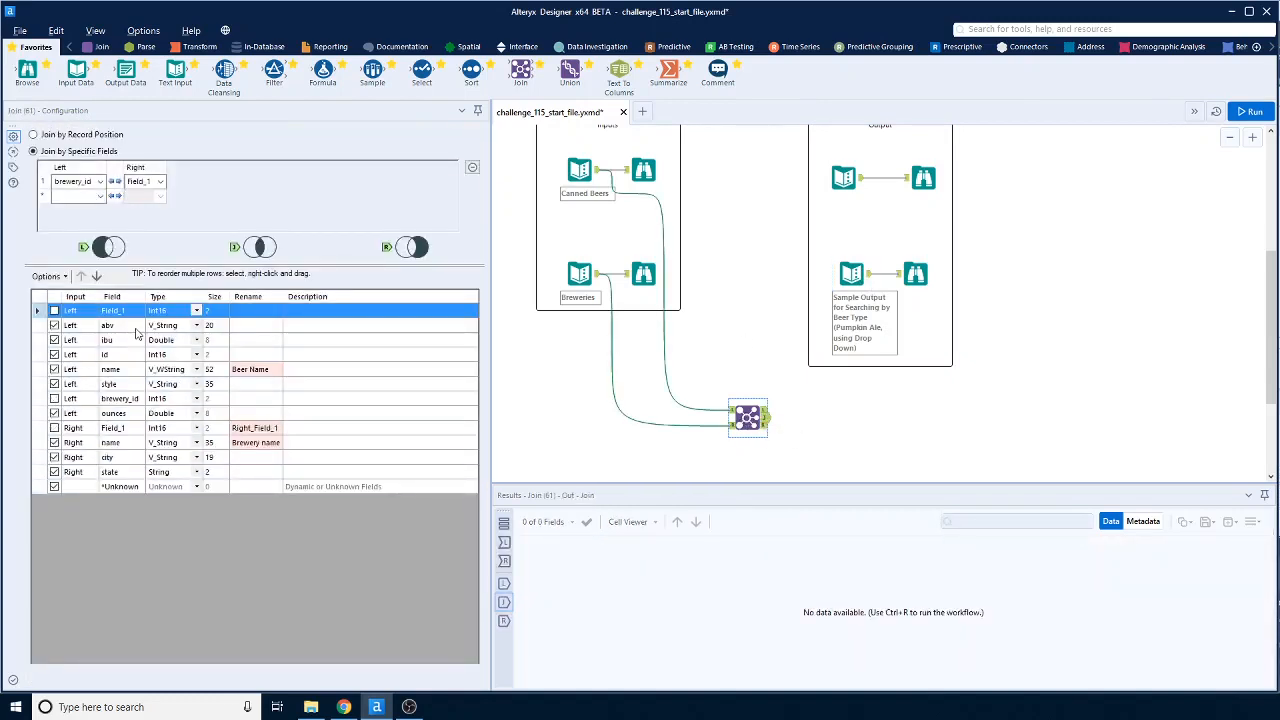
pyautogui.click(247, 341)
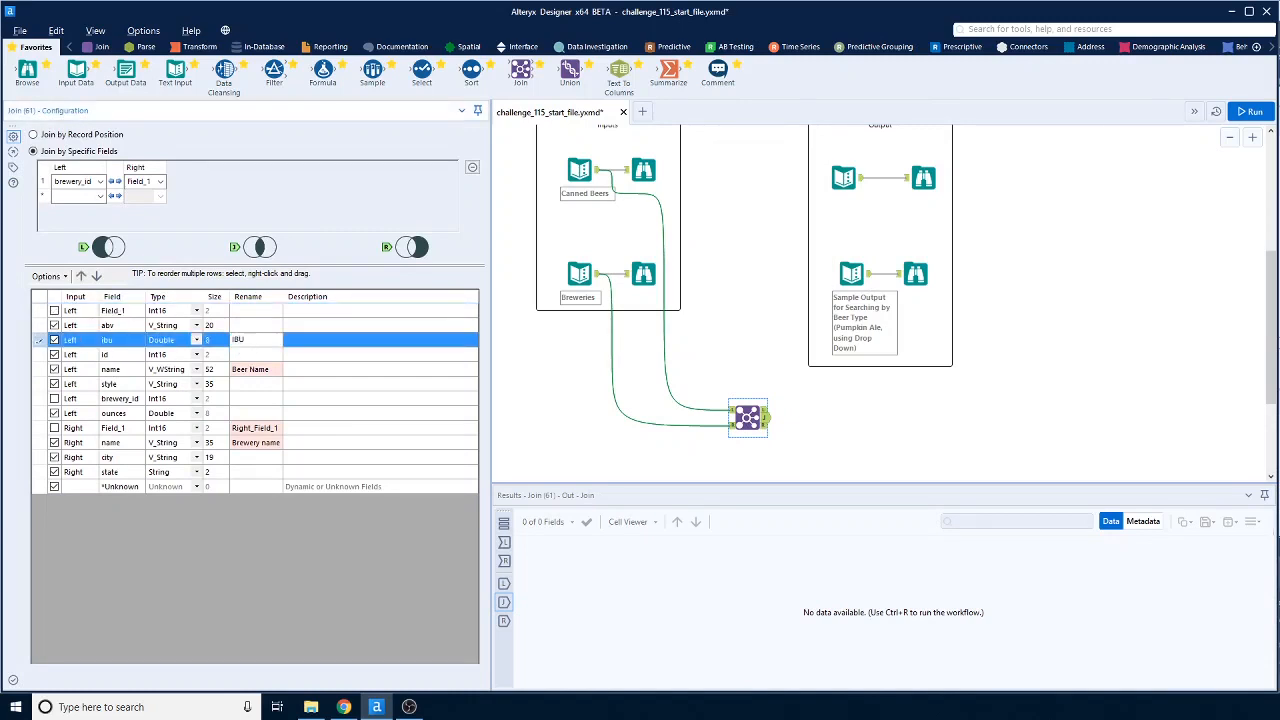
pyautogui.click(856, 445)
pyautogui.hotkey('ctrl', 'r')
pyautogui.click(748, 418)
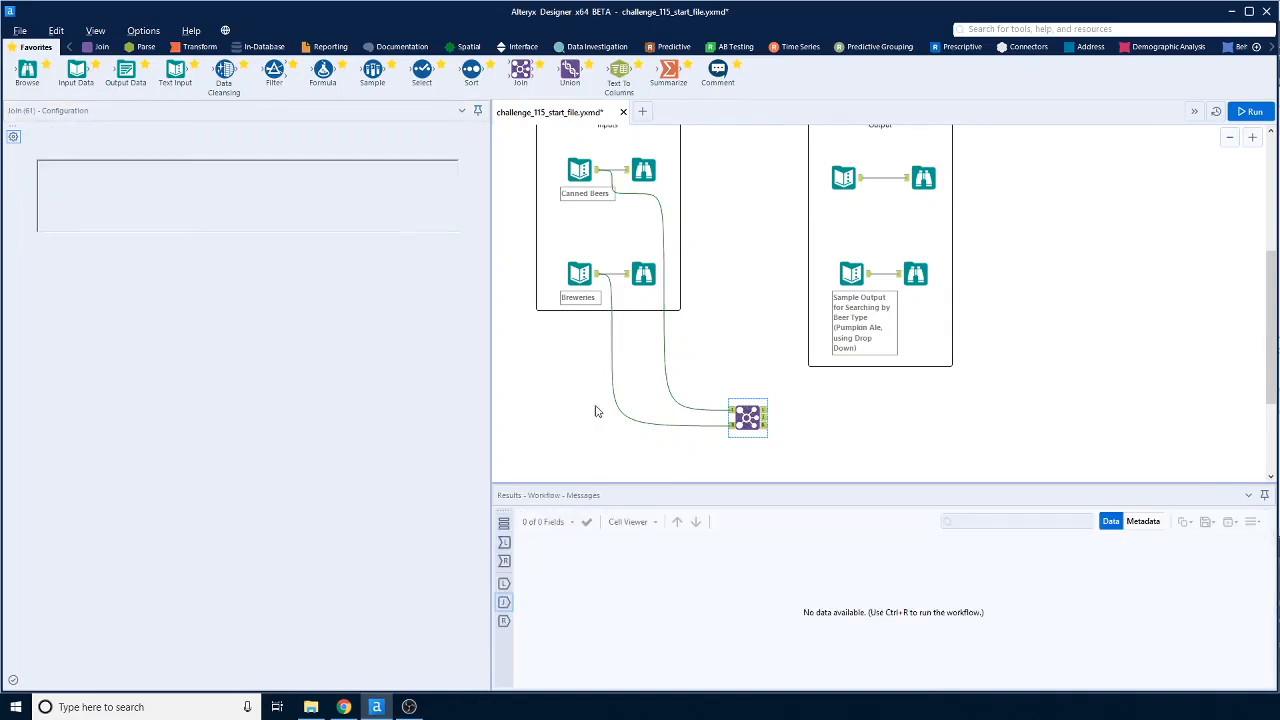
# - Exclude the abv, id and ounces fields from the Join output and run the workflow
pyautogui.click(54, 325)
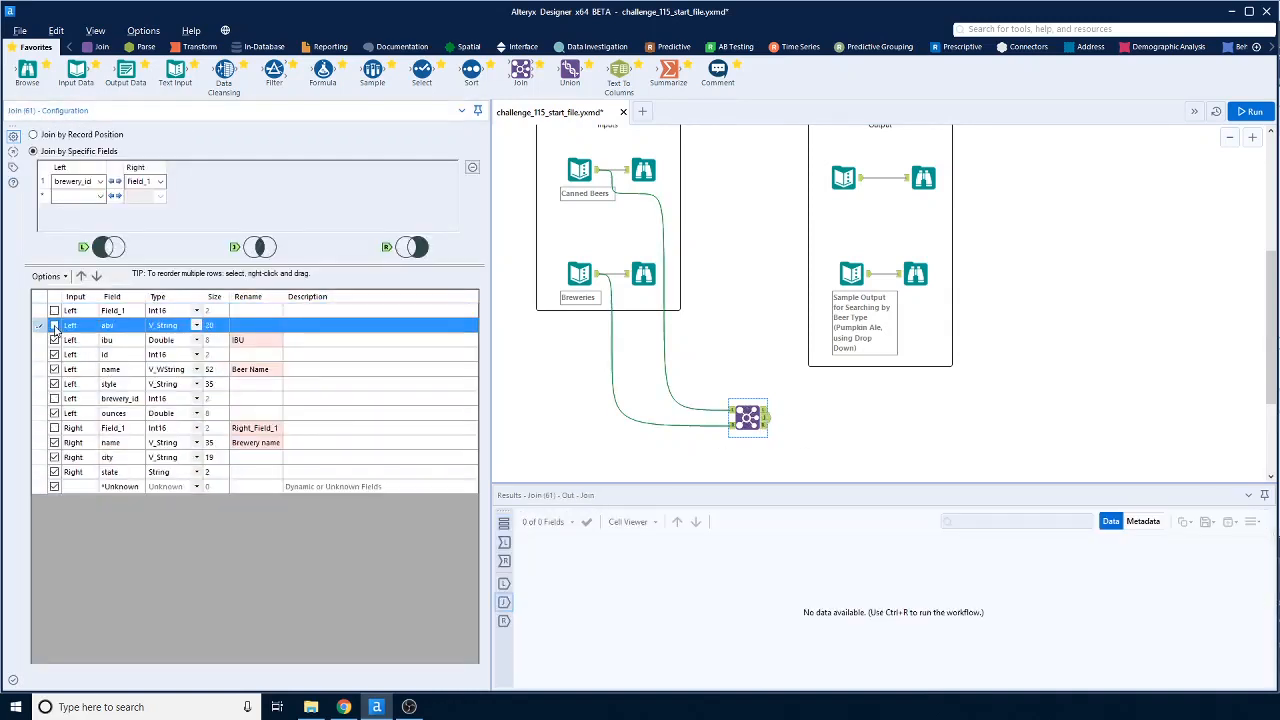
pyautogui.click(55, 355)
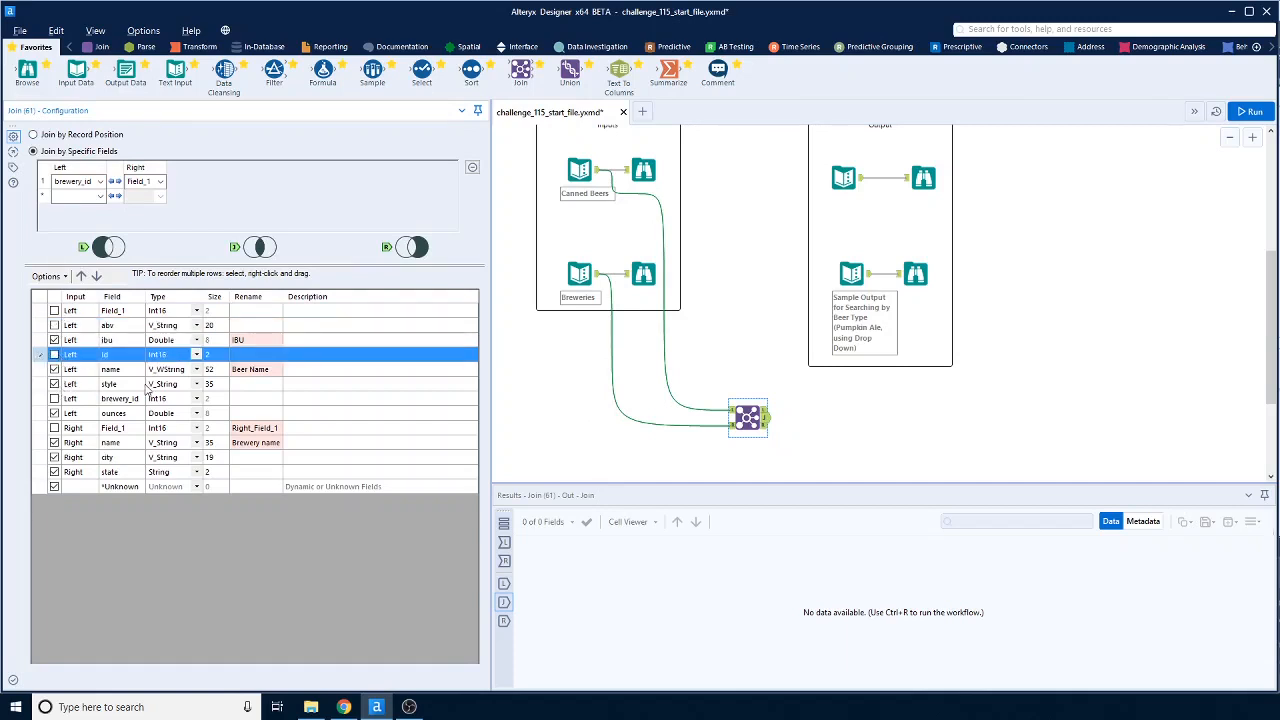
pyautogui.click(55, 414)
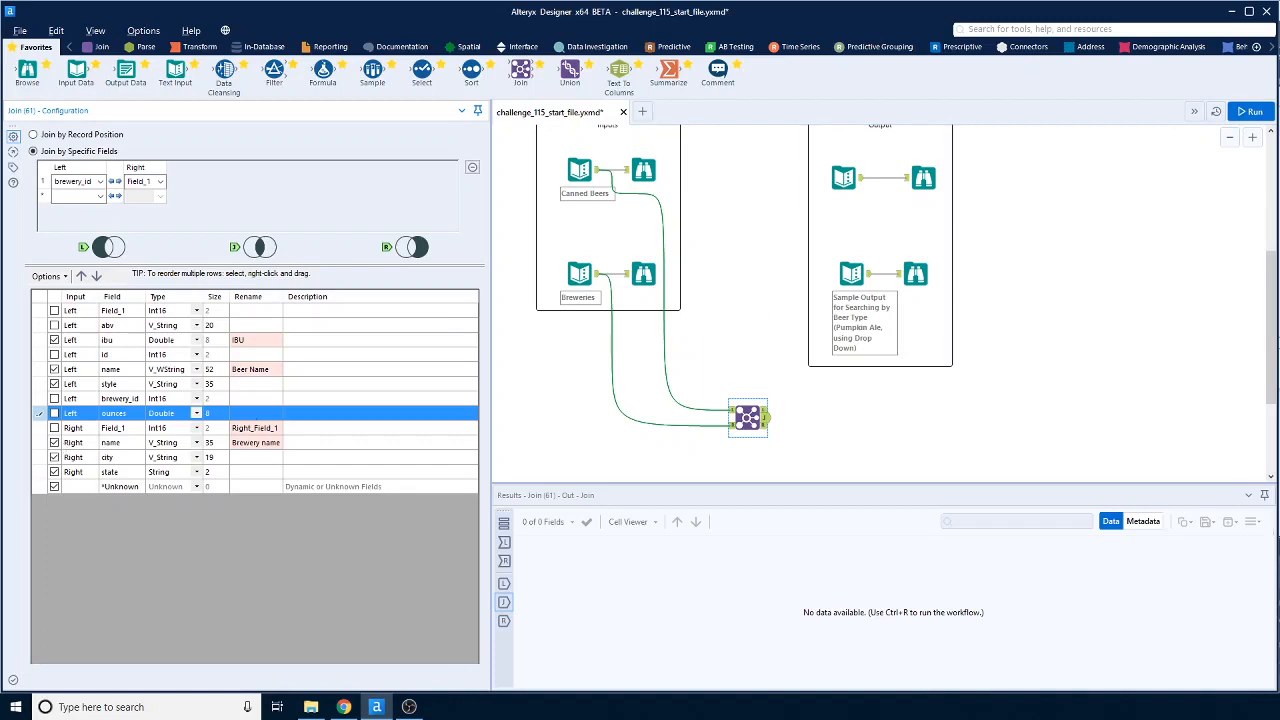
pyautogui.click(1250, 112)
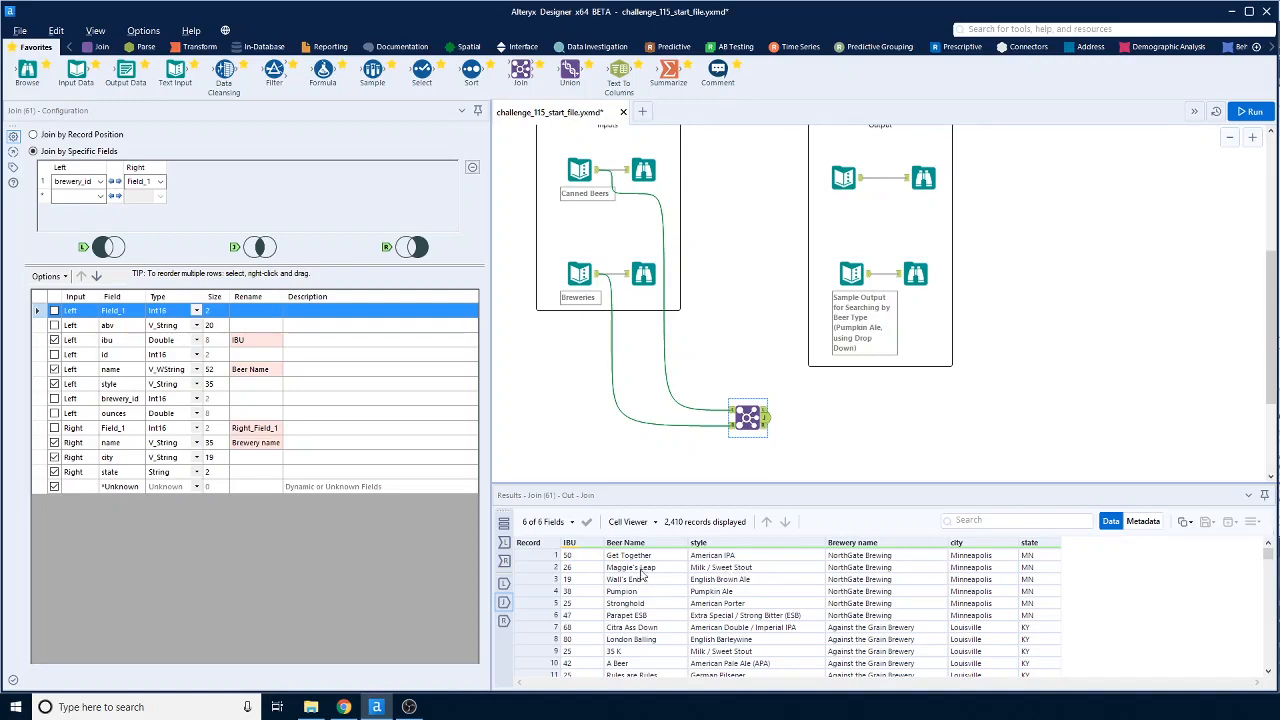
# - Add a Select tool after the Join and reorder its fields so state comes first and city second
pyautogui.moveTo(471, 68); pyautogui.dragTo(835, 417)
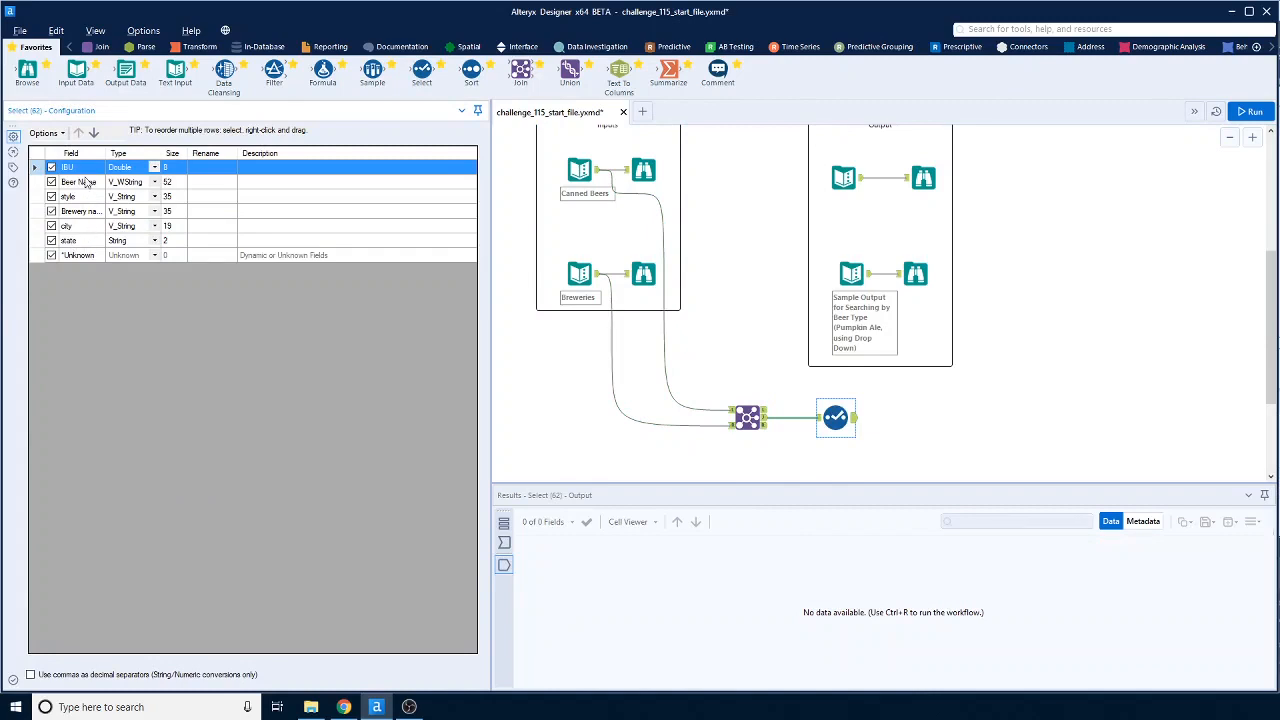
pyautogui.click(82, 242)
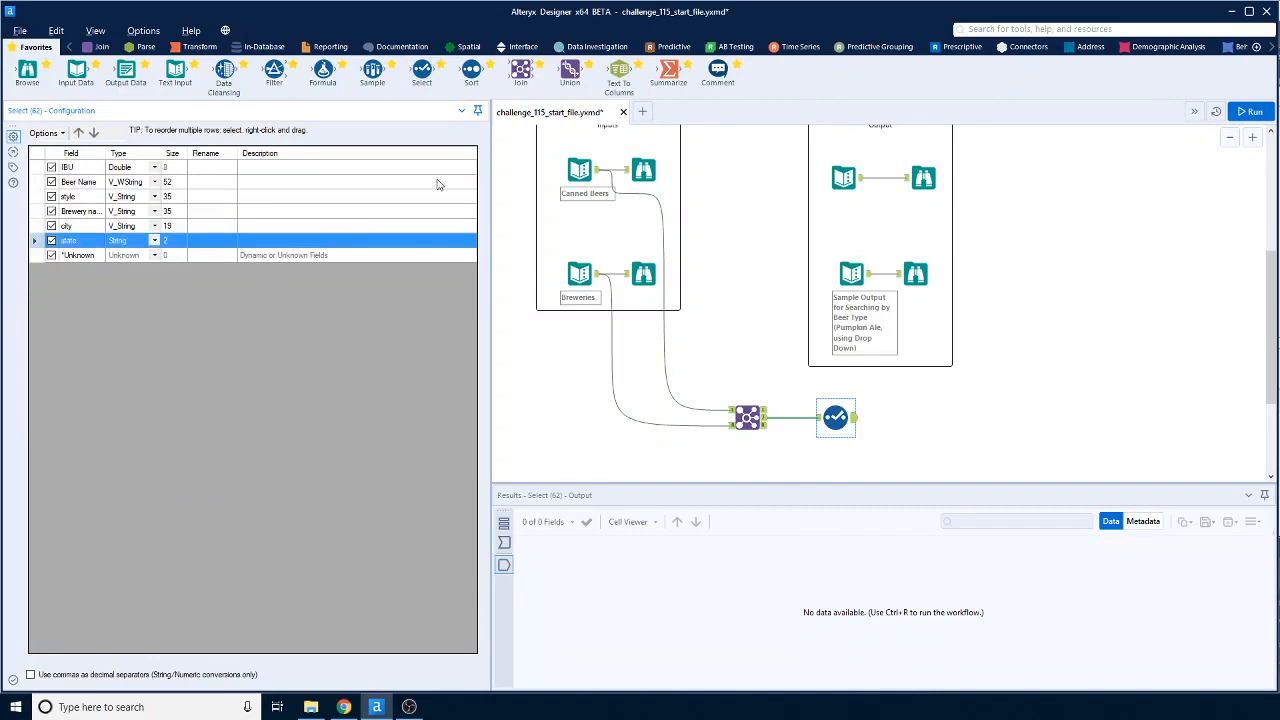
pyautogui.click(80, 133)
pyautogui.click(80, 133)
pyautogui.click(80, 133)
pyautogui.click(80, 133)
pyautogui.click(80, 133)
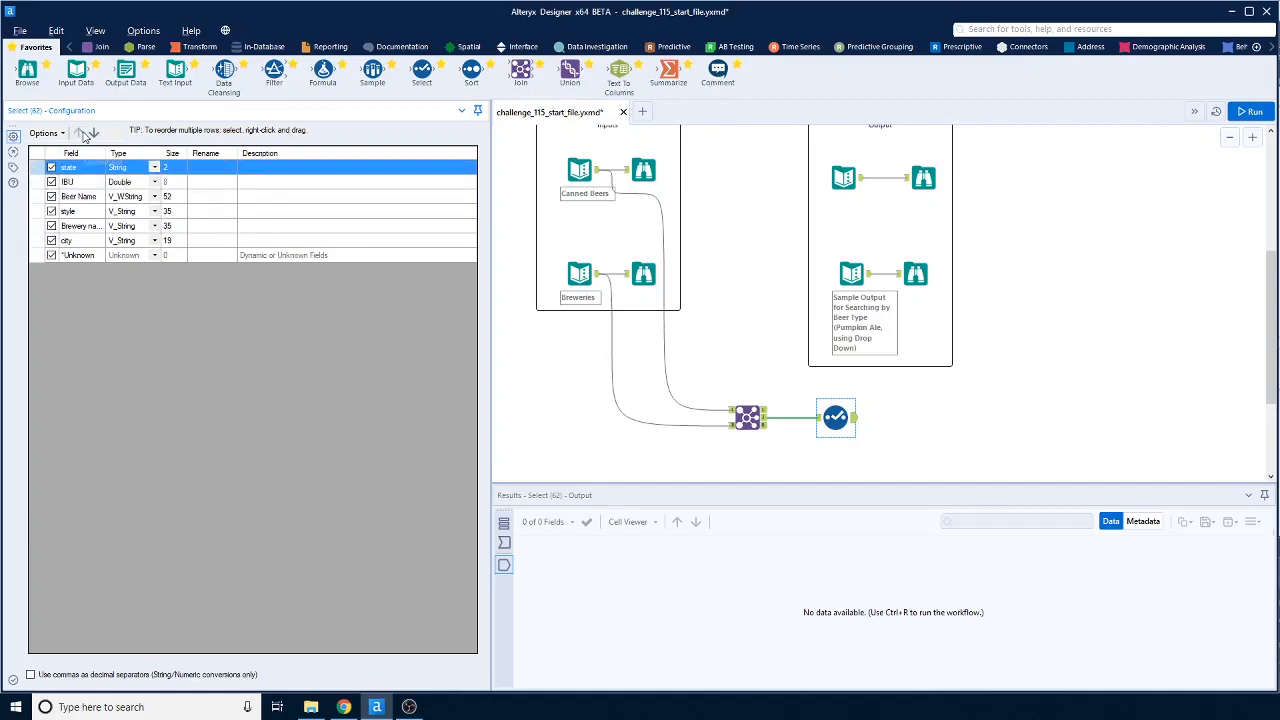
pyautogui.click(80, 240)
pyautogui.click(79, 133)
pyautogui.click(79, 133)
pyautogui.click(79, 133)
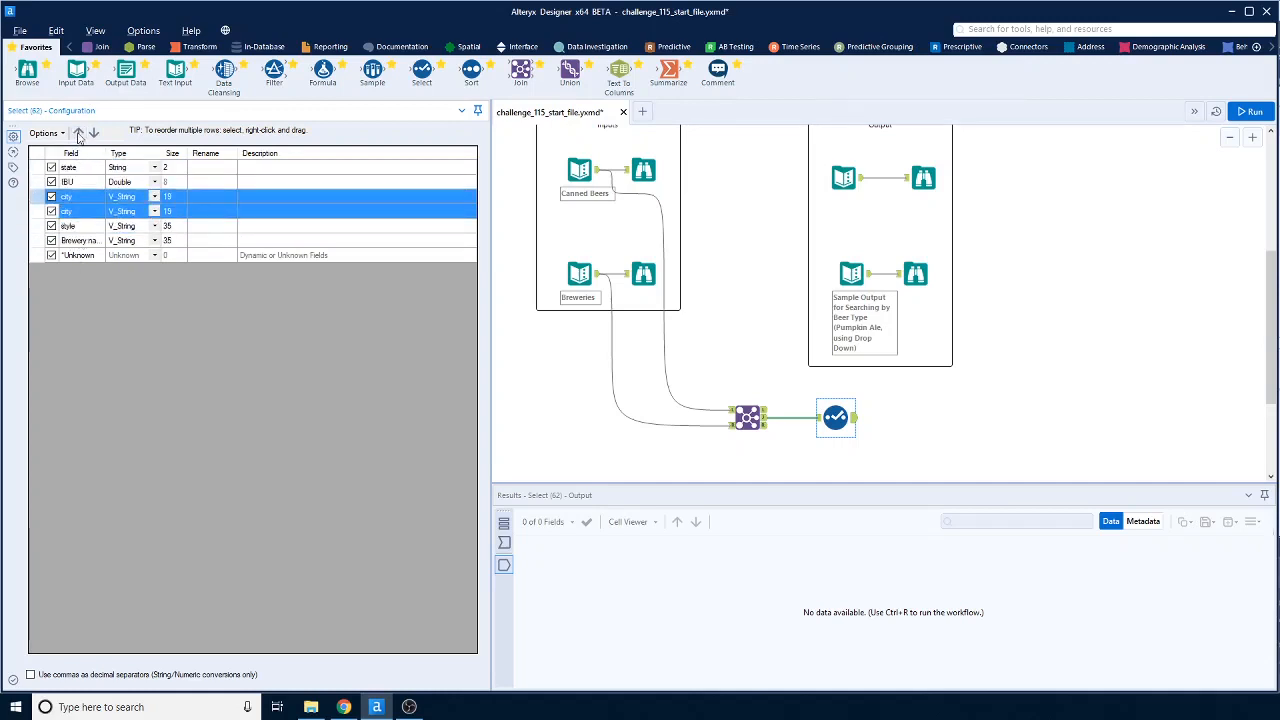
pyautogui.click(79, 133)
# - Place Brewery name and Beer Name directly after city in the Select, move IBU below style, and run the workflow
pyautogui.click(80, 240)
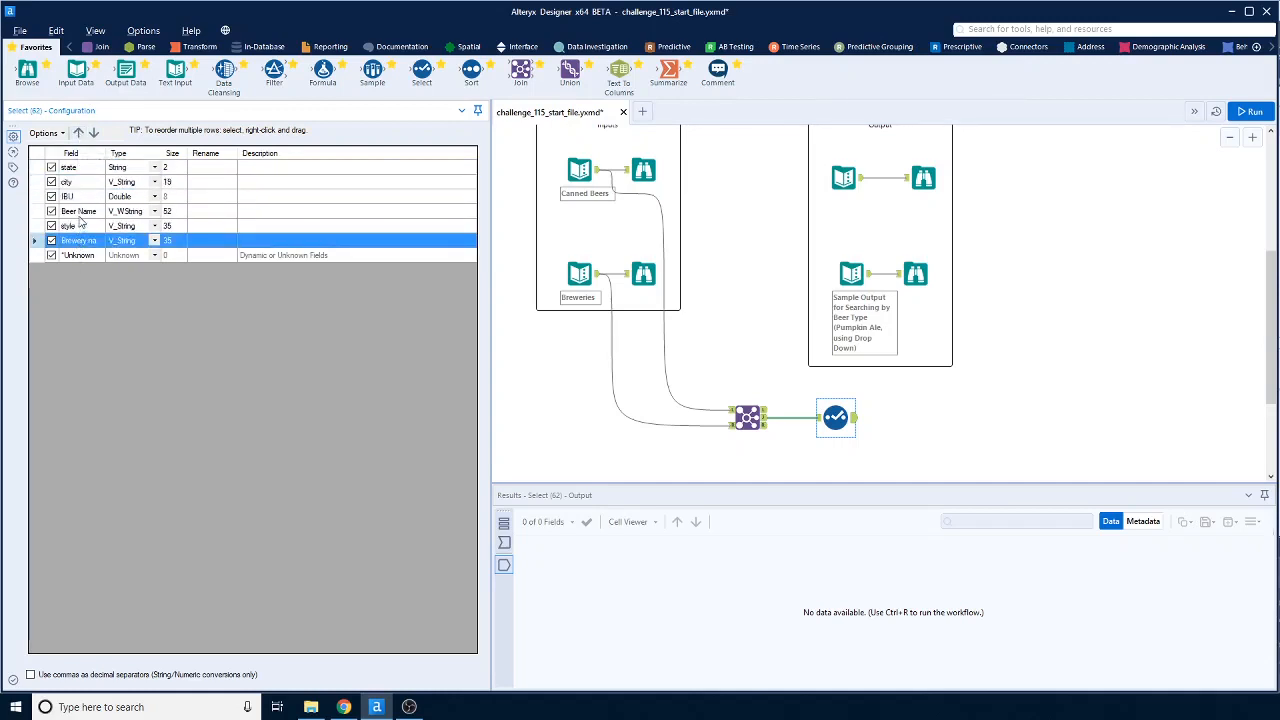
pyautogui.click(79, 213)
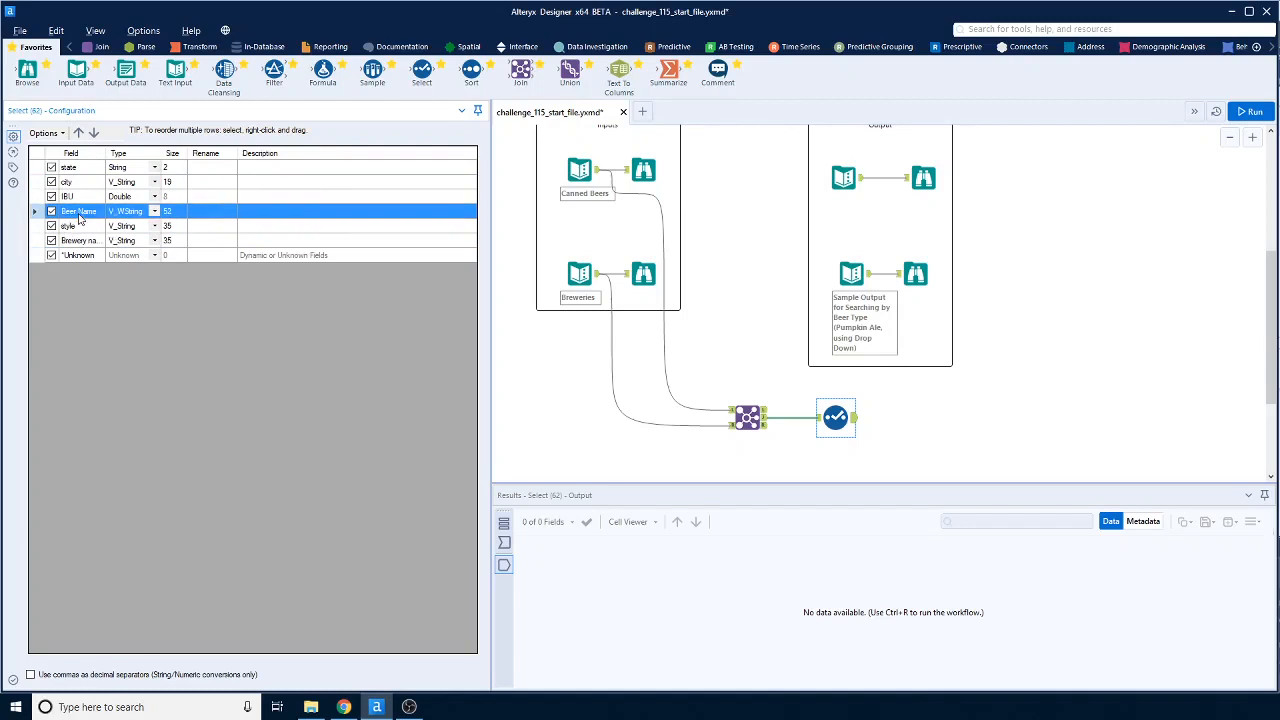
pyautogui.click(79, 135)
pyautogui.press('Down')
pyautogui.press('Down')
pyautogui.press('Down')
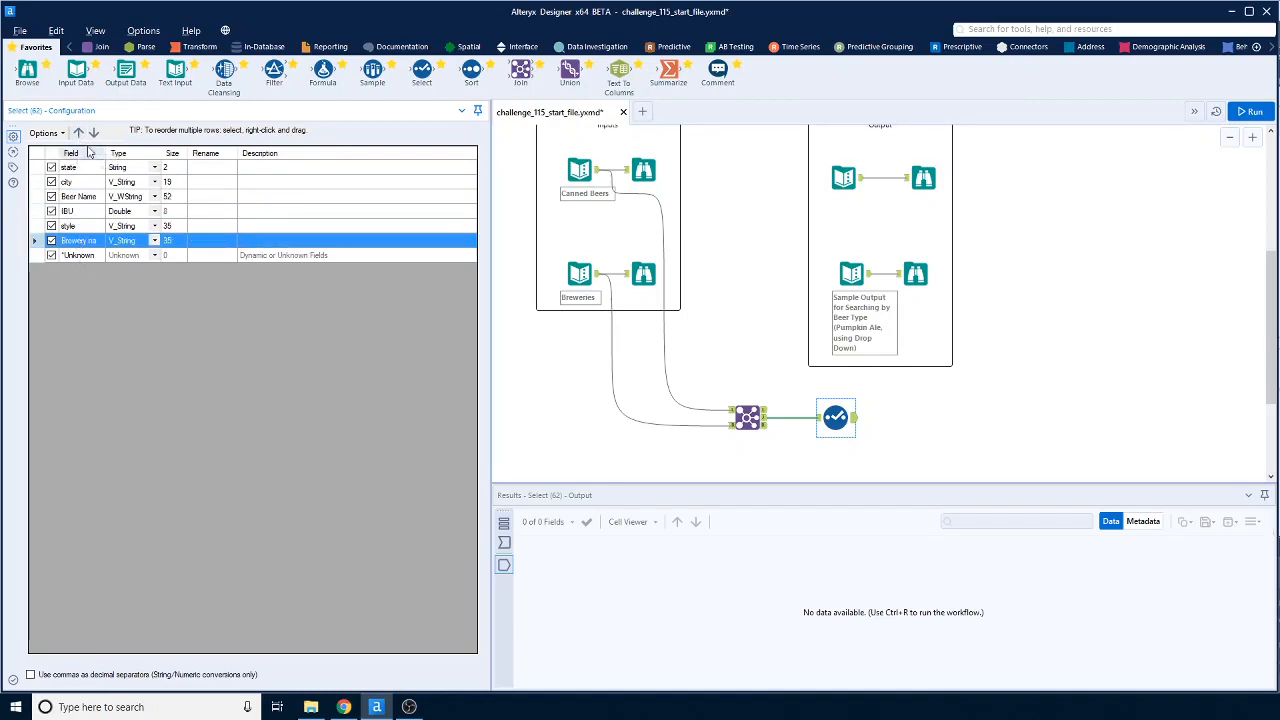
pyautogui.click(79, 135)
pyautogui.click(79, 135)
pyautogui.click(79, 135)
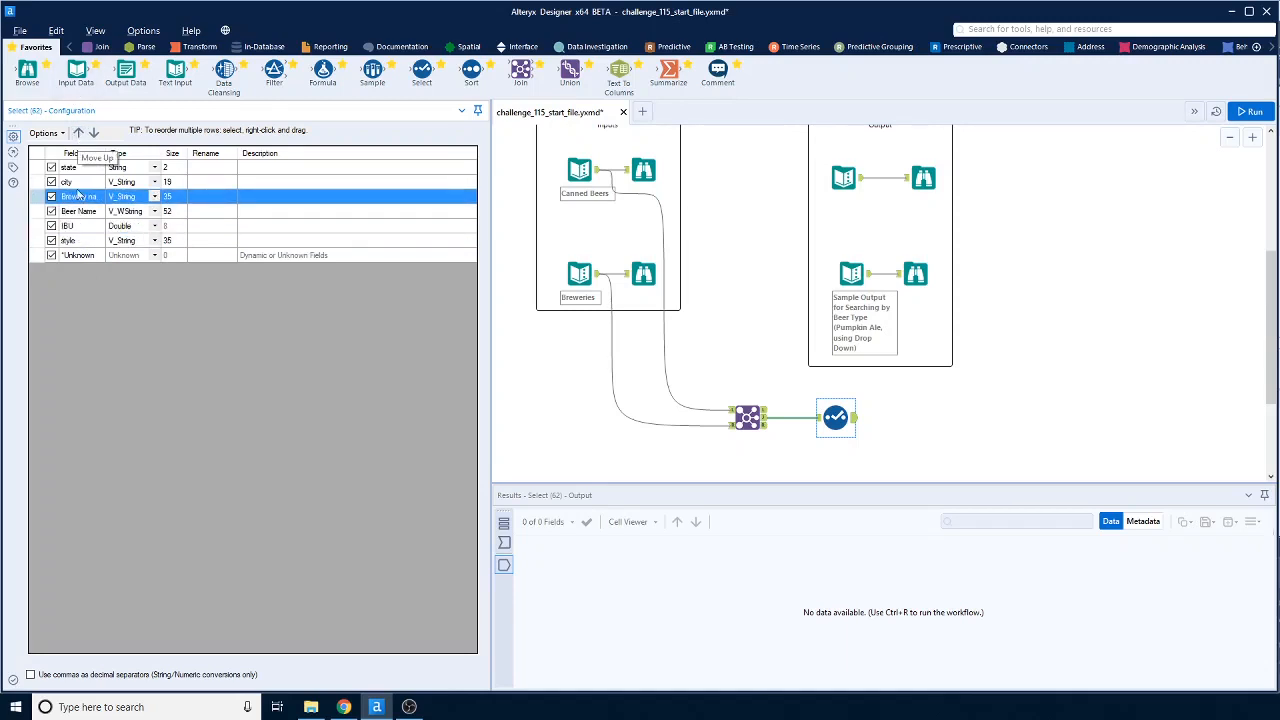
pyautogui.click(68, 229)
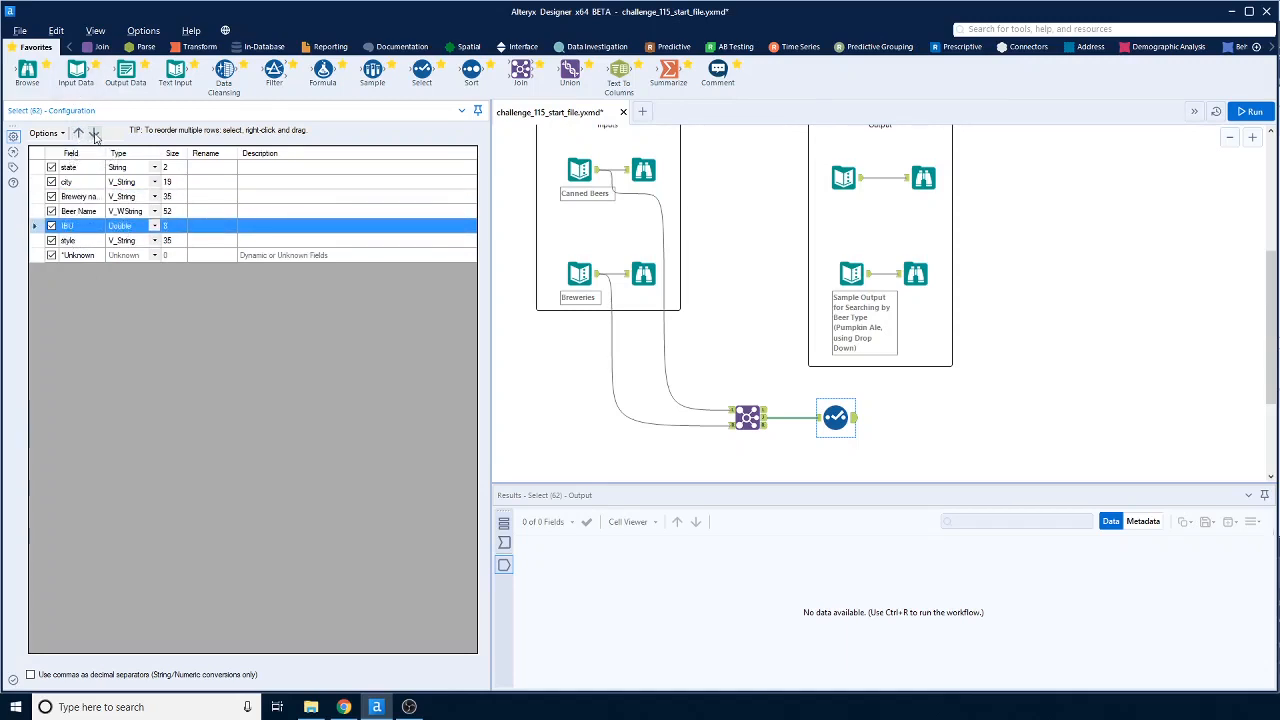
pyautogui.click(93, 133)
pyautogui.hotkey('ctrl', 'r')
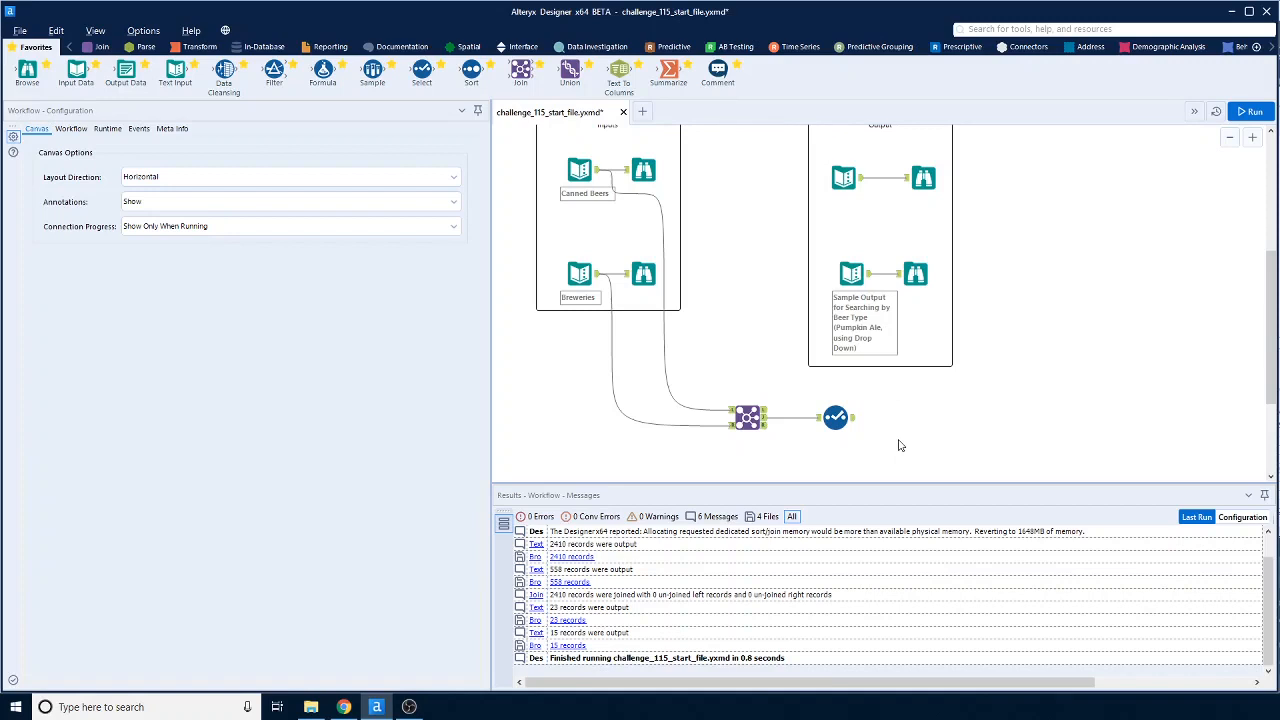
# - Add a Detour tool connected to the Select's output
pyautogui.click(523, 46)
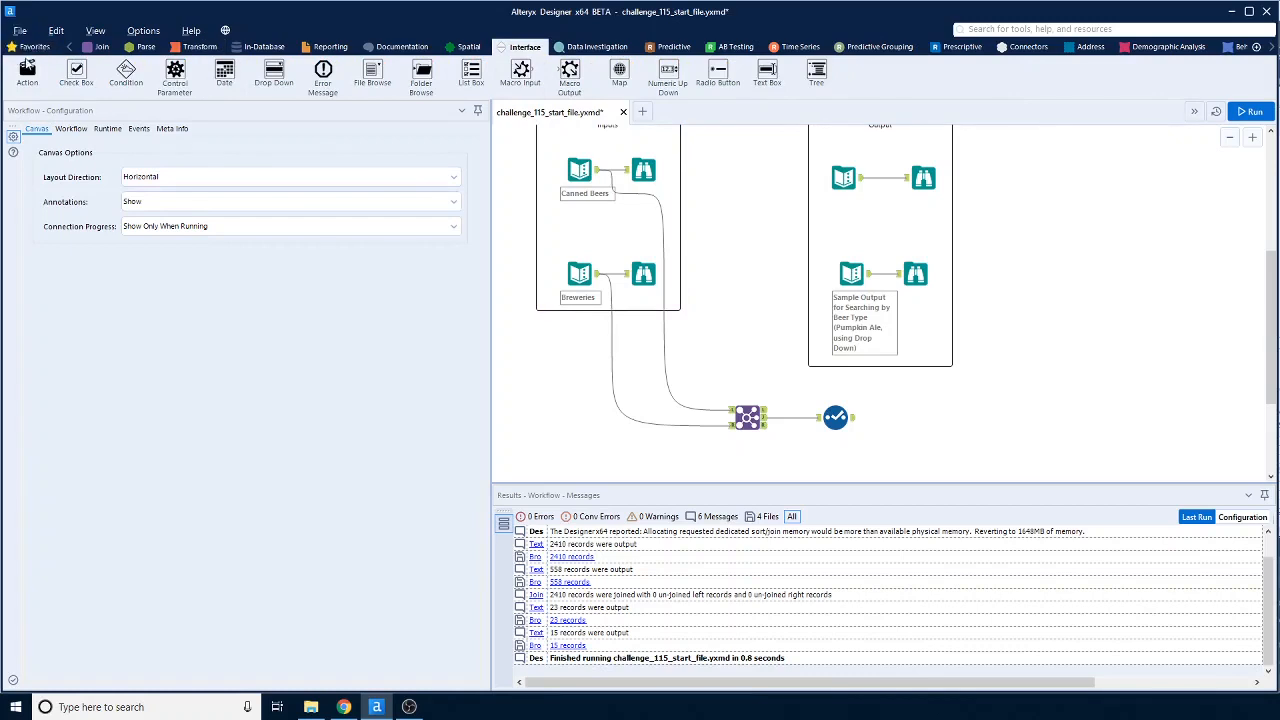
pyautogui.click(1272, 47)
pyautogui.click(1272, 47)
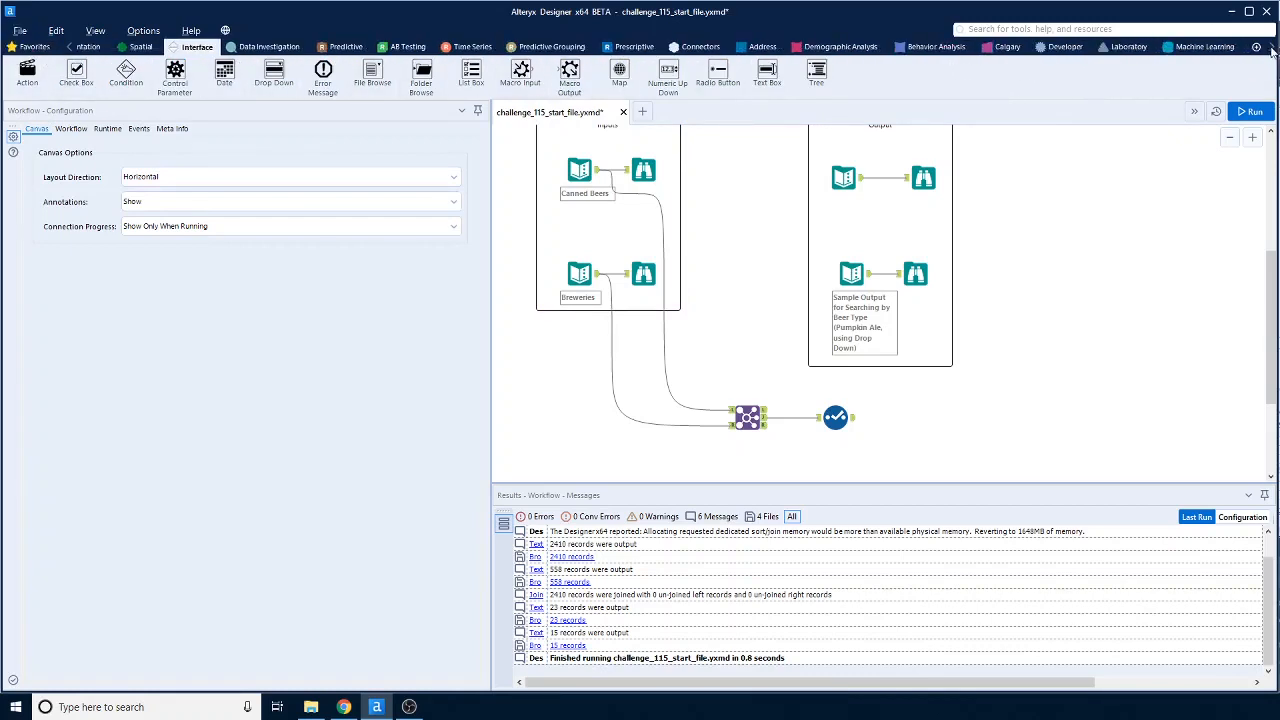
pyautogui.click(1066, 47)
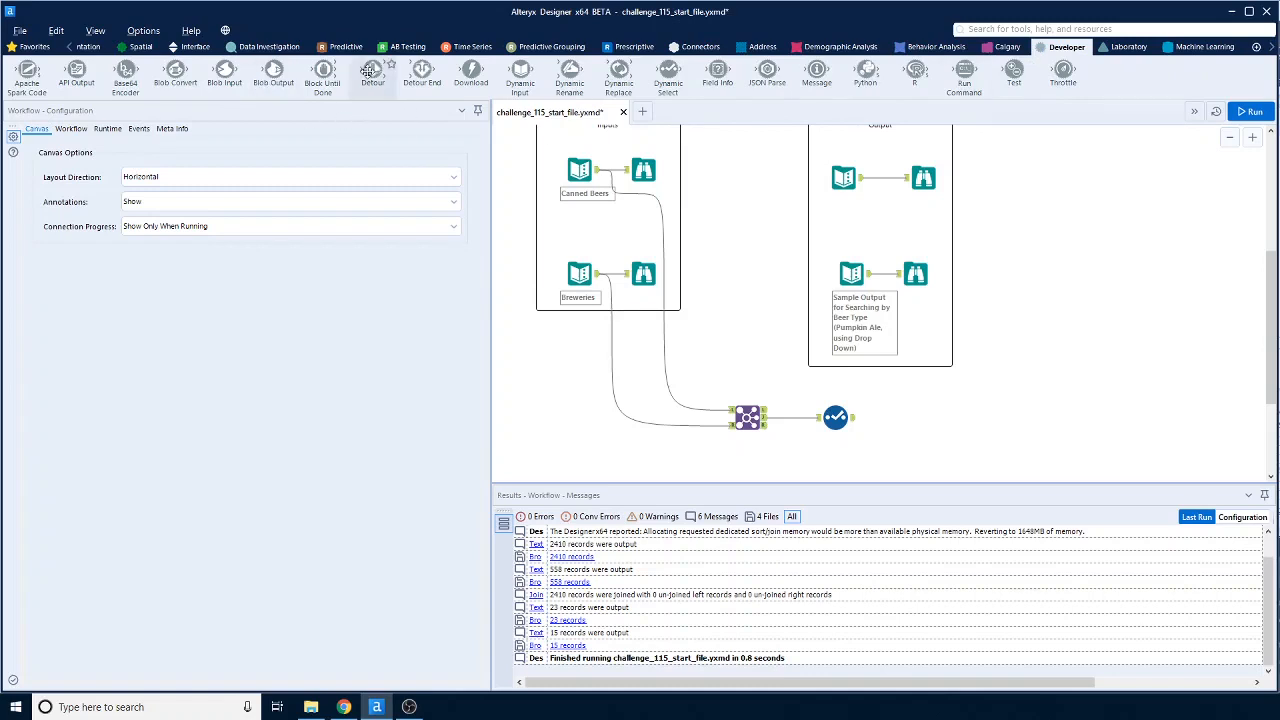
pyautogui.moveTo(372, 74); pyautogui.dragTo(902, 418)
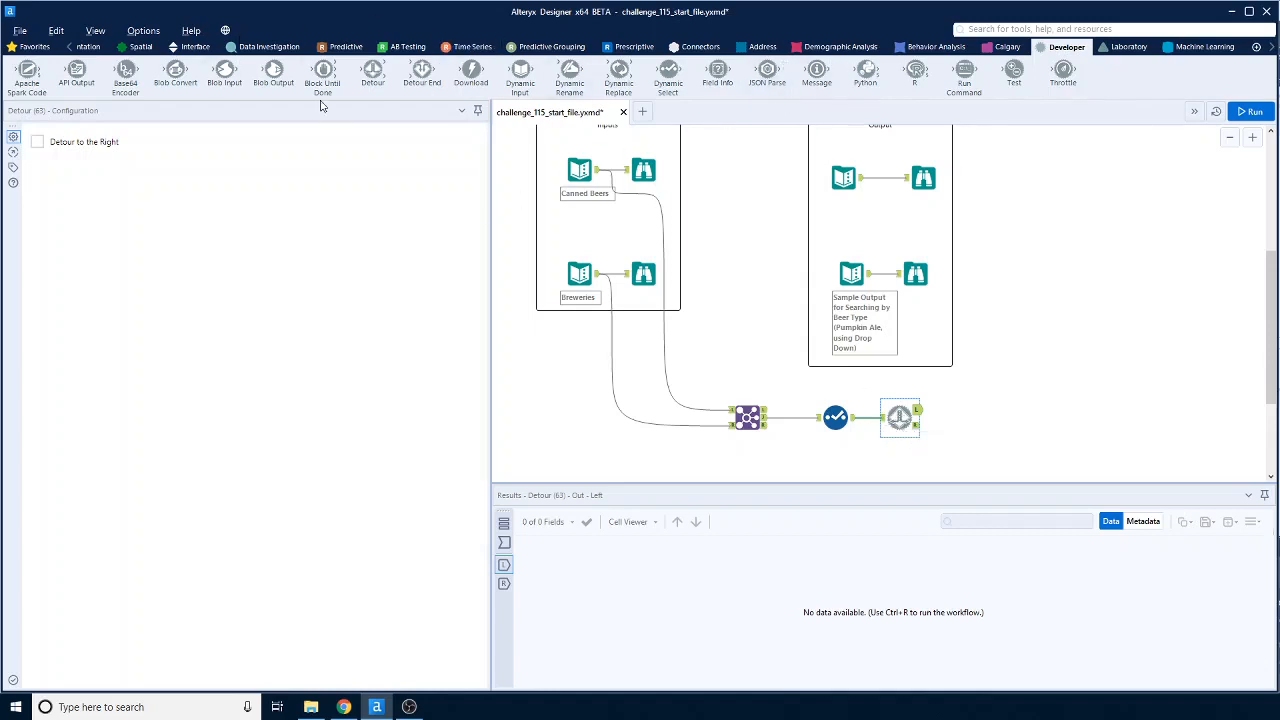
# - Add a Summarize tool below the Select and connect it to the Join's matched output
pyautogui.click(69, 47)
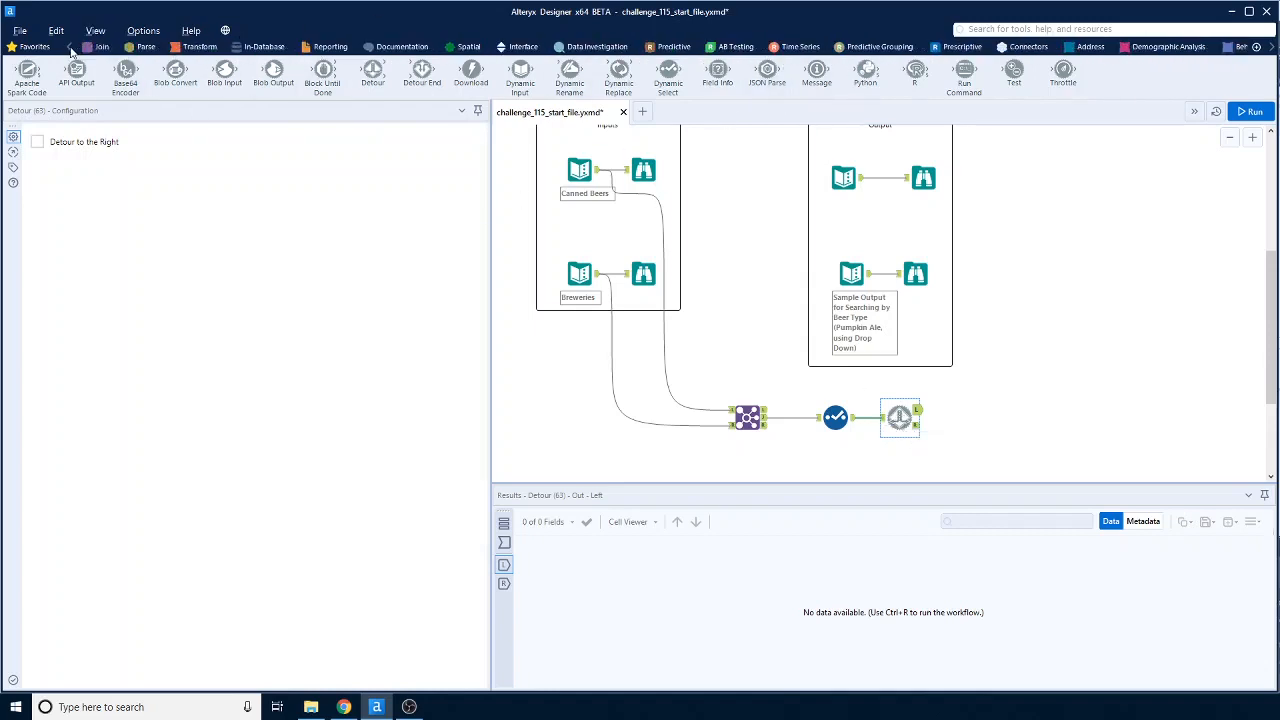
pyautogui.click(199, 48)
pyautogui.moveTo(224, 72); pyautogui.dragTo(860, 457)
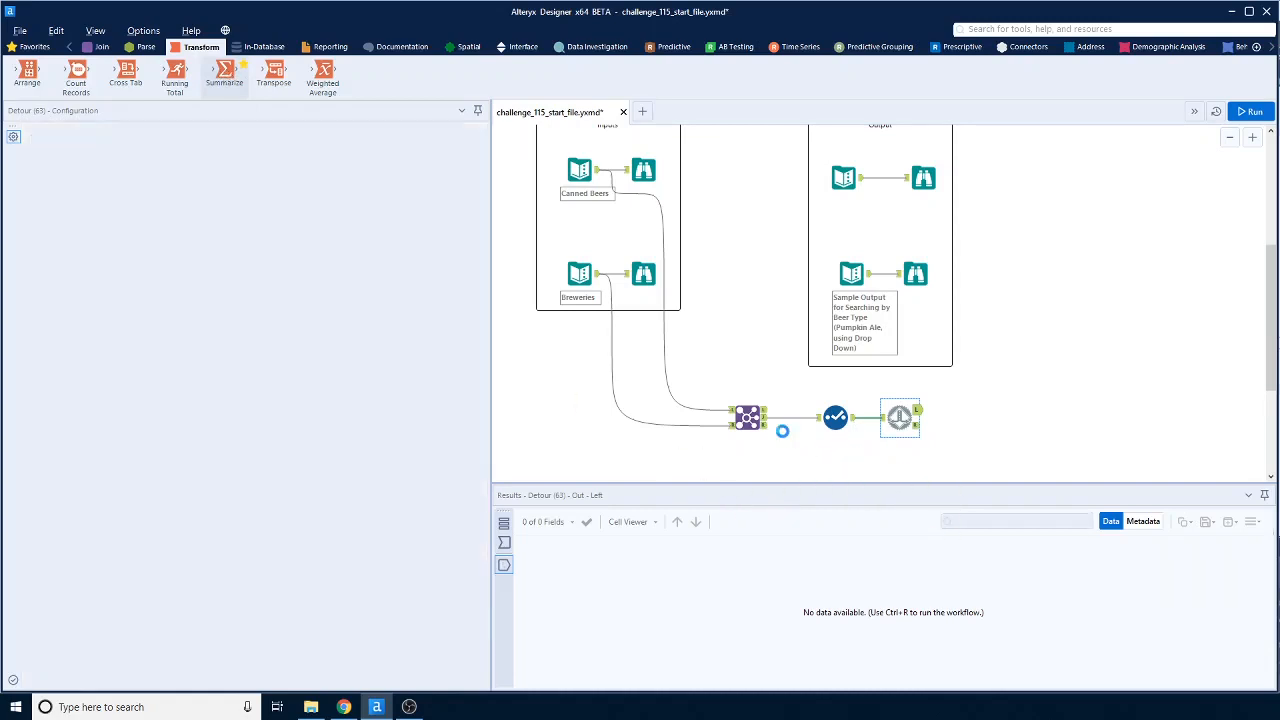
pyautogui.moveTo(766, 422); pyautogui.dragTo(843, 458)
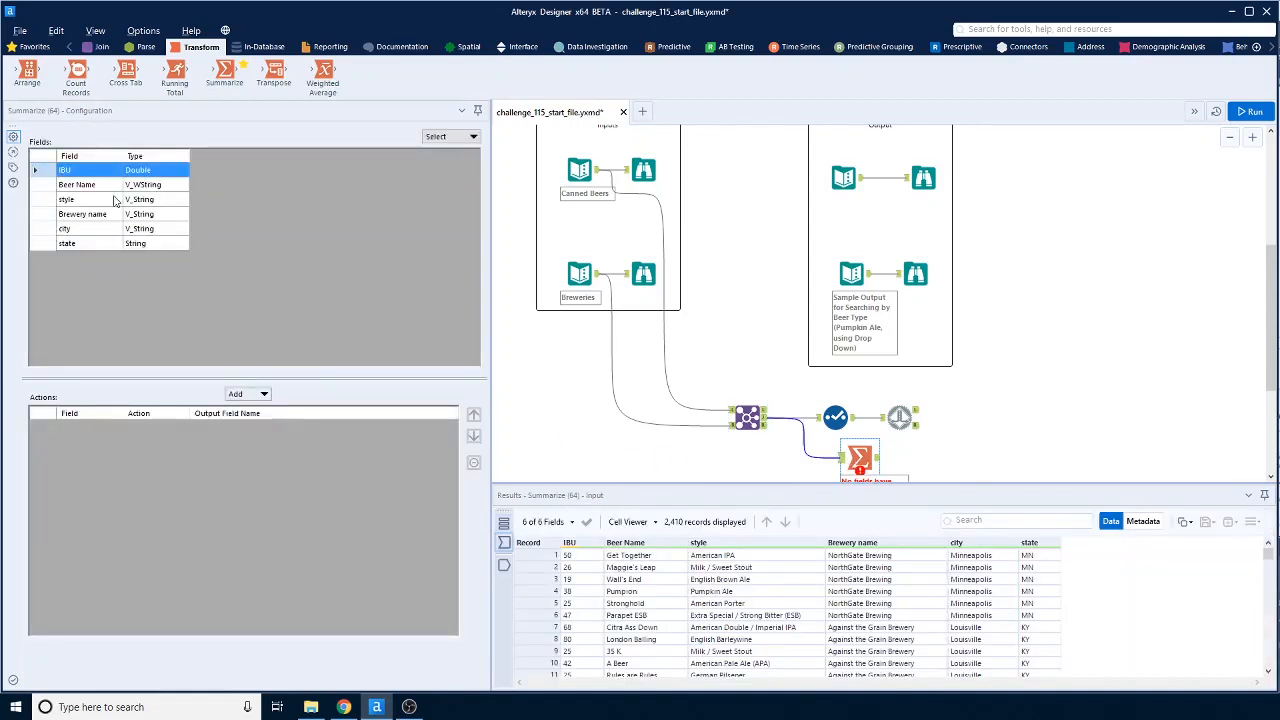
# - Group the Summarize by the style field and run the workflow
pyautogui.click(86, 244)
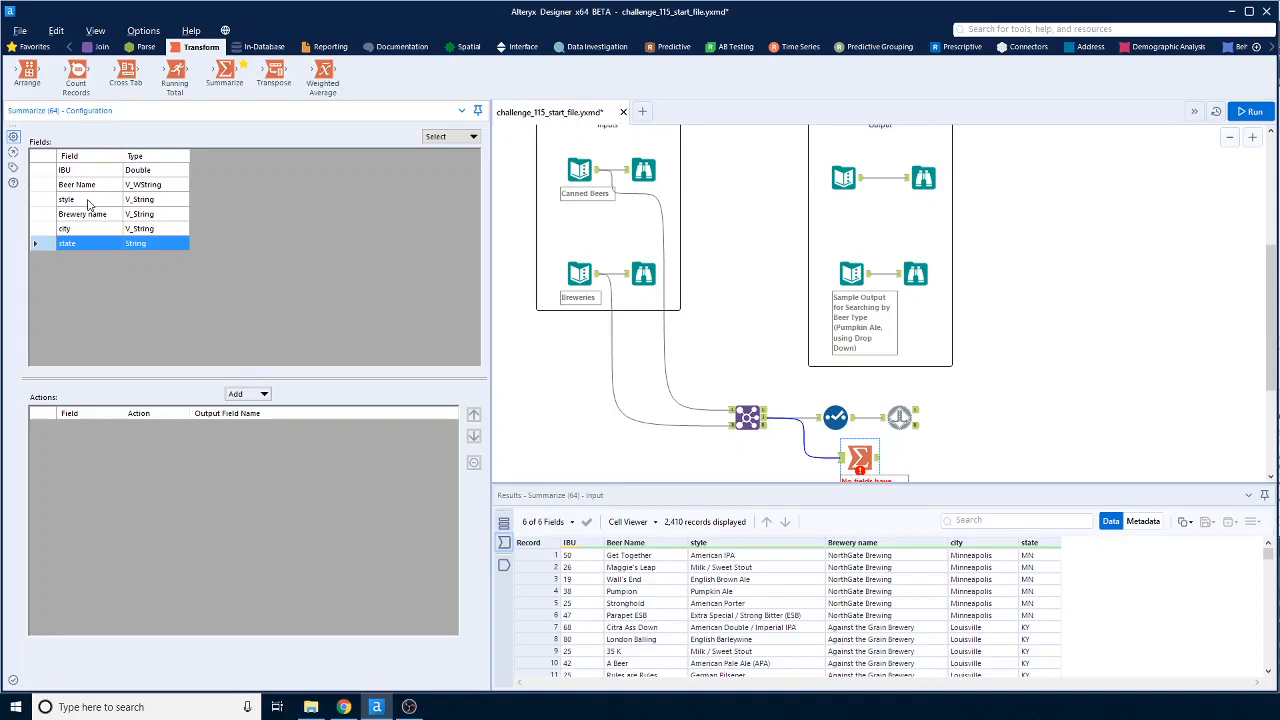
pyautogui.click(88, 202)
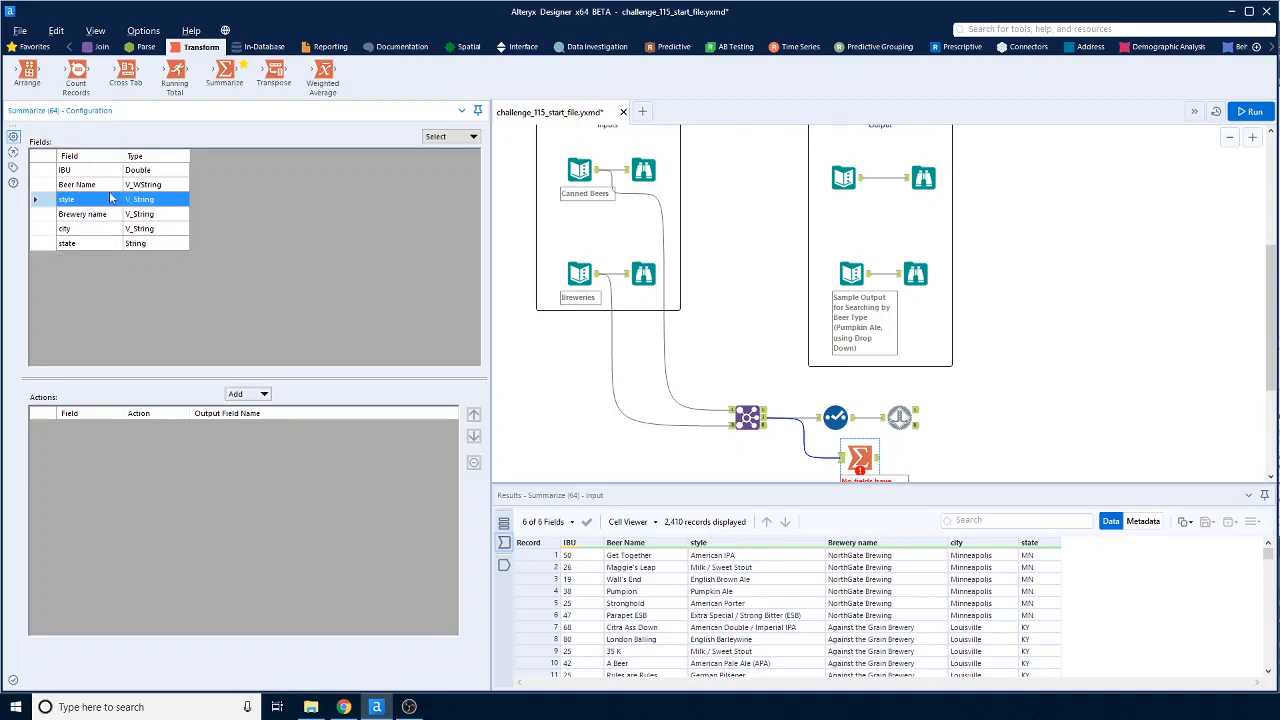
pyautogui.click(248, 393)
pyautogui.click(257, 409)
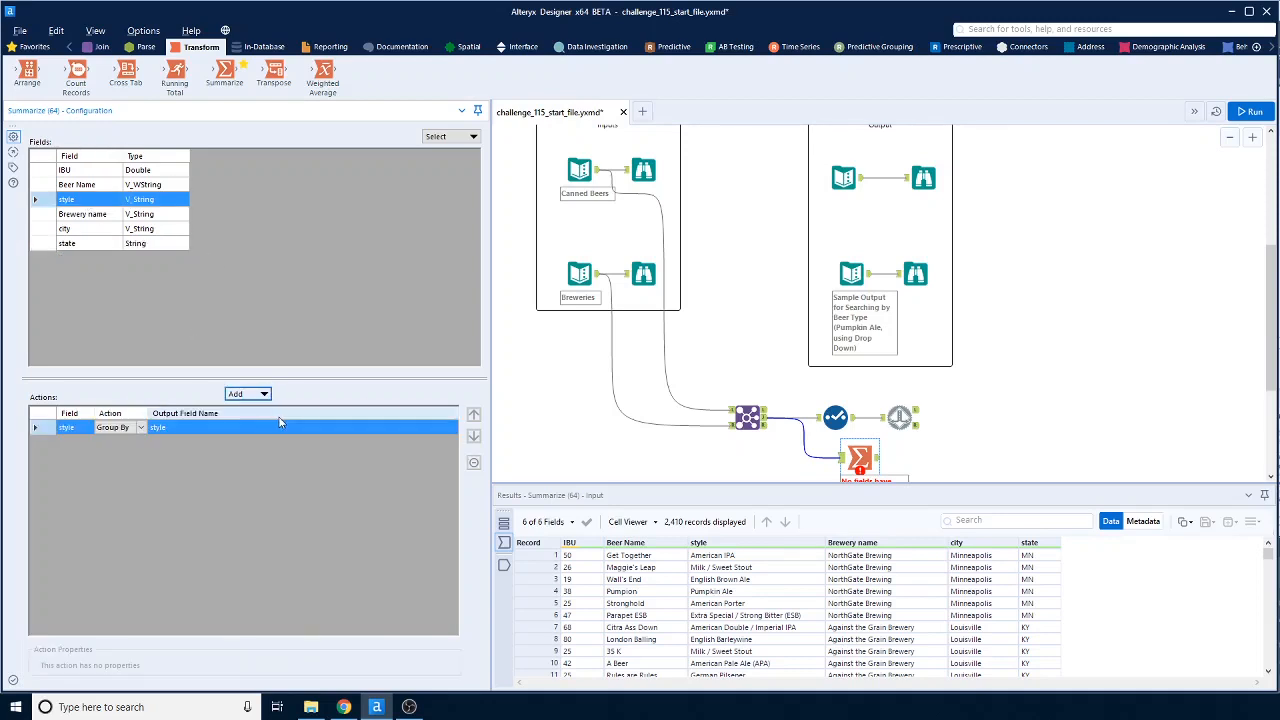
pyautogui.click(1240, 113)
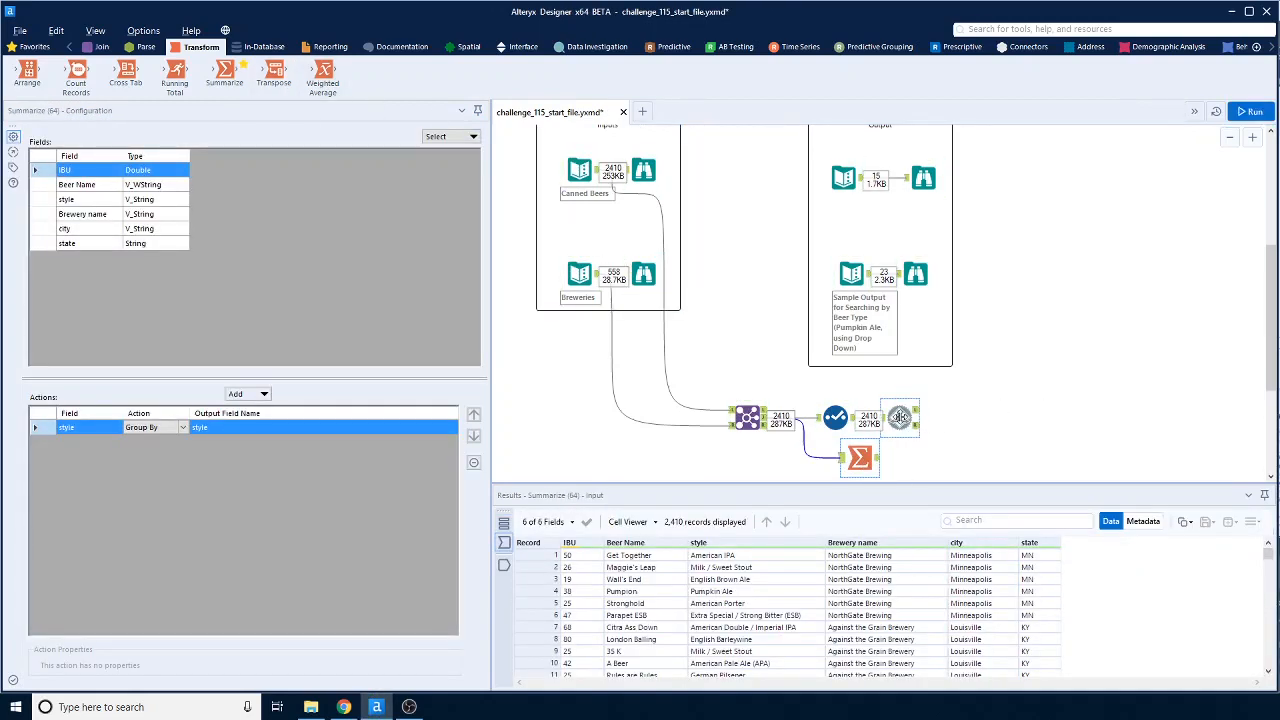
# - Move the Detour farther from the Select, then add a Radio Button above it and replace its default label text
pyautogui.click(900, 418)
pyautogui.moveTo(900, 418); pyautogui.dragTo(988, 418)
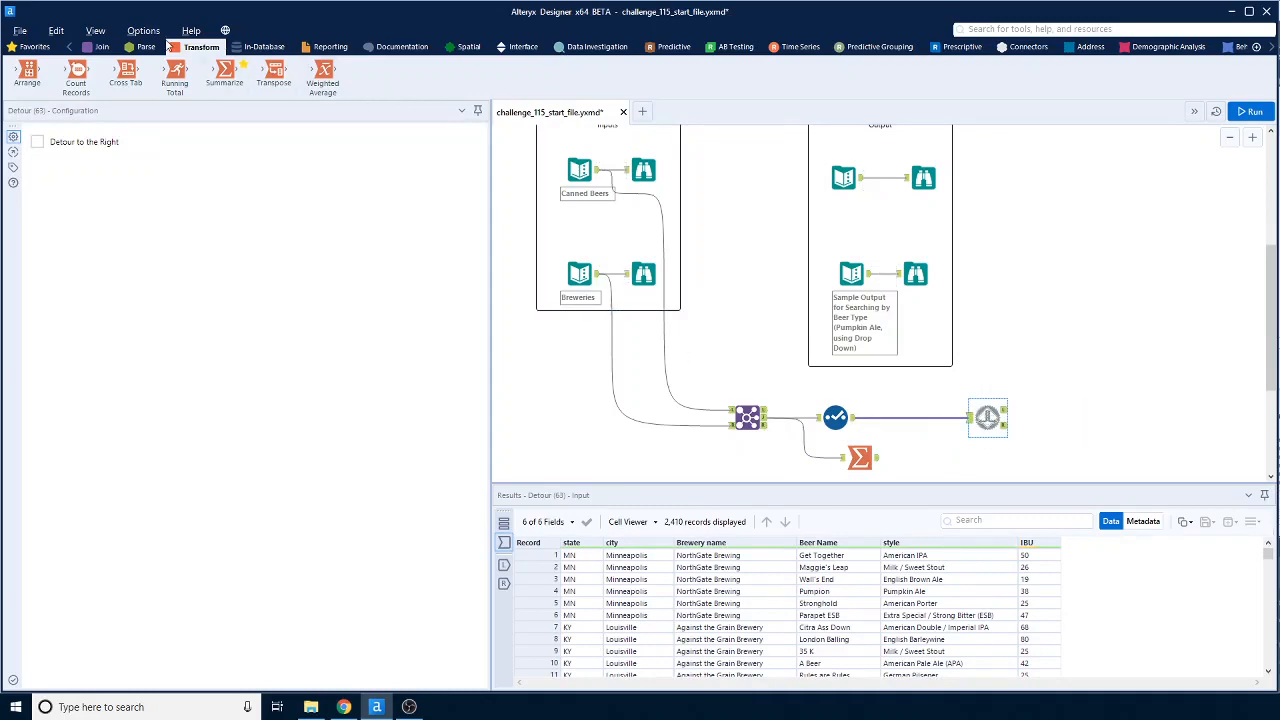
pyautogui.click(69, 47)
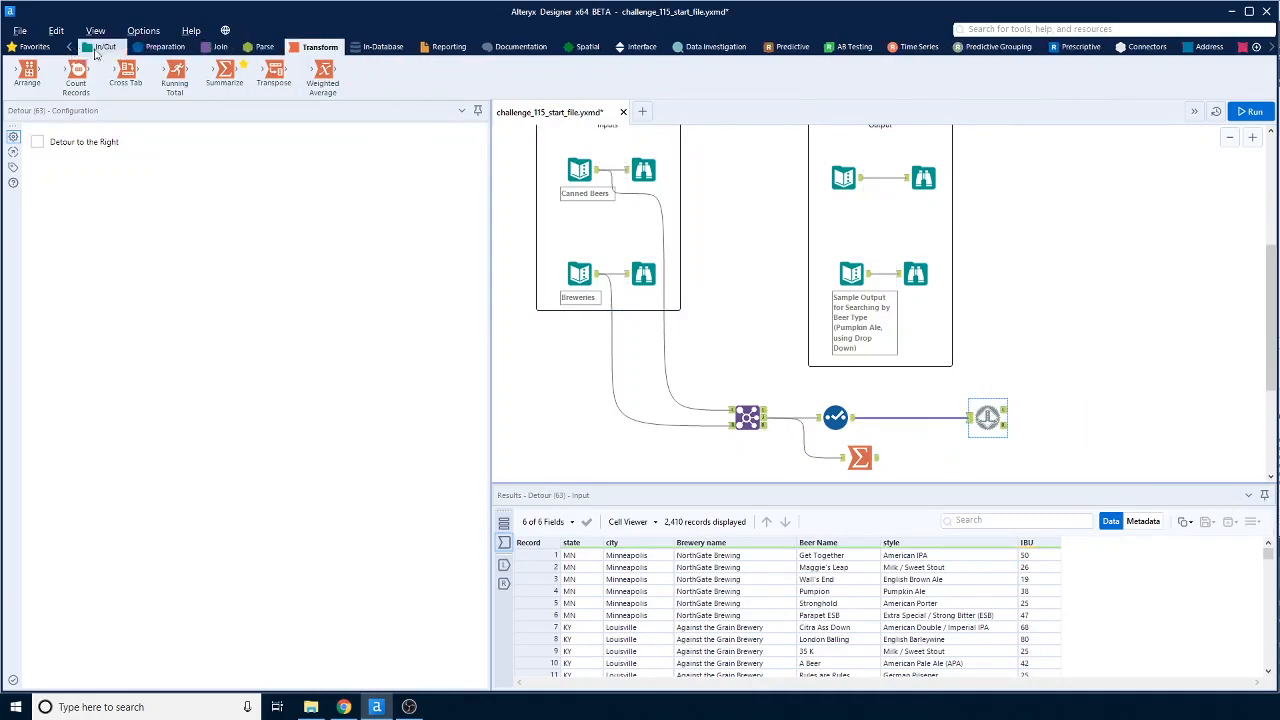
pyautogui.click(642, 47)
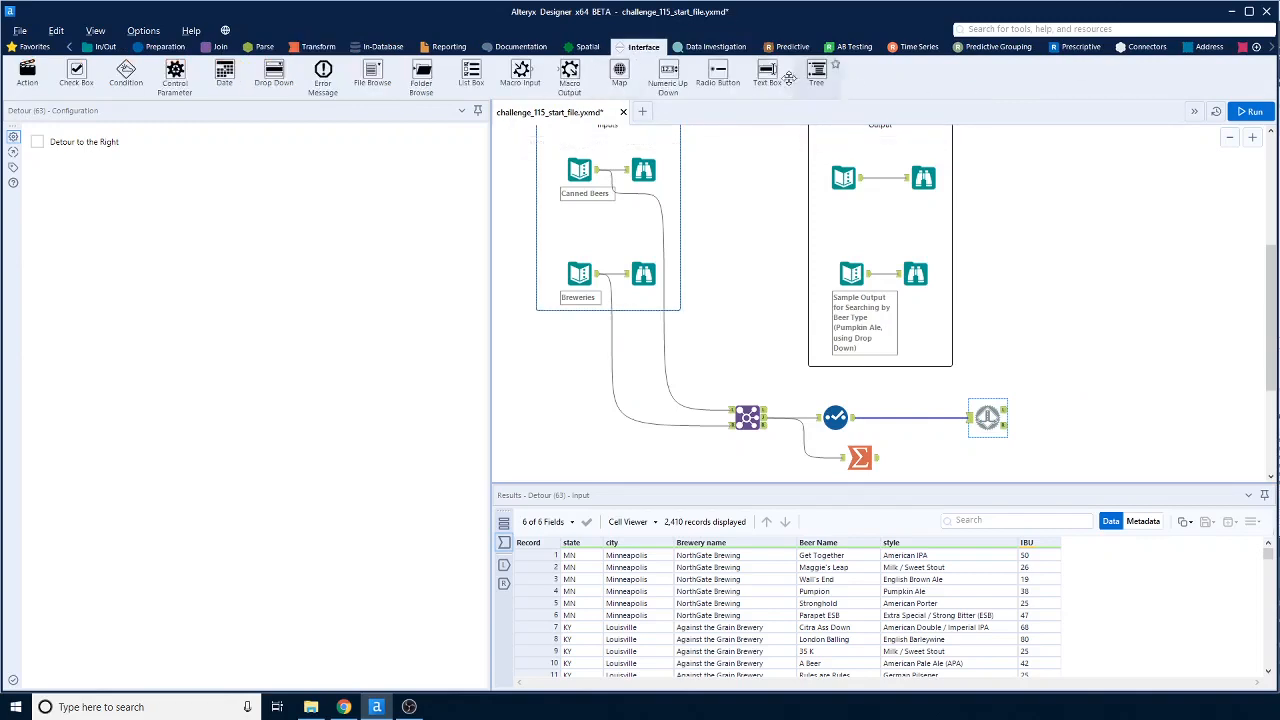
pyautogui.moveTo(717, 72); pyautogui.dragTo(978, 296)
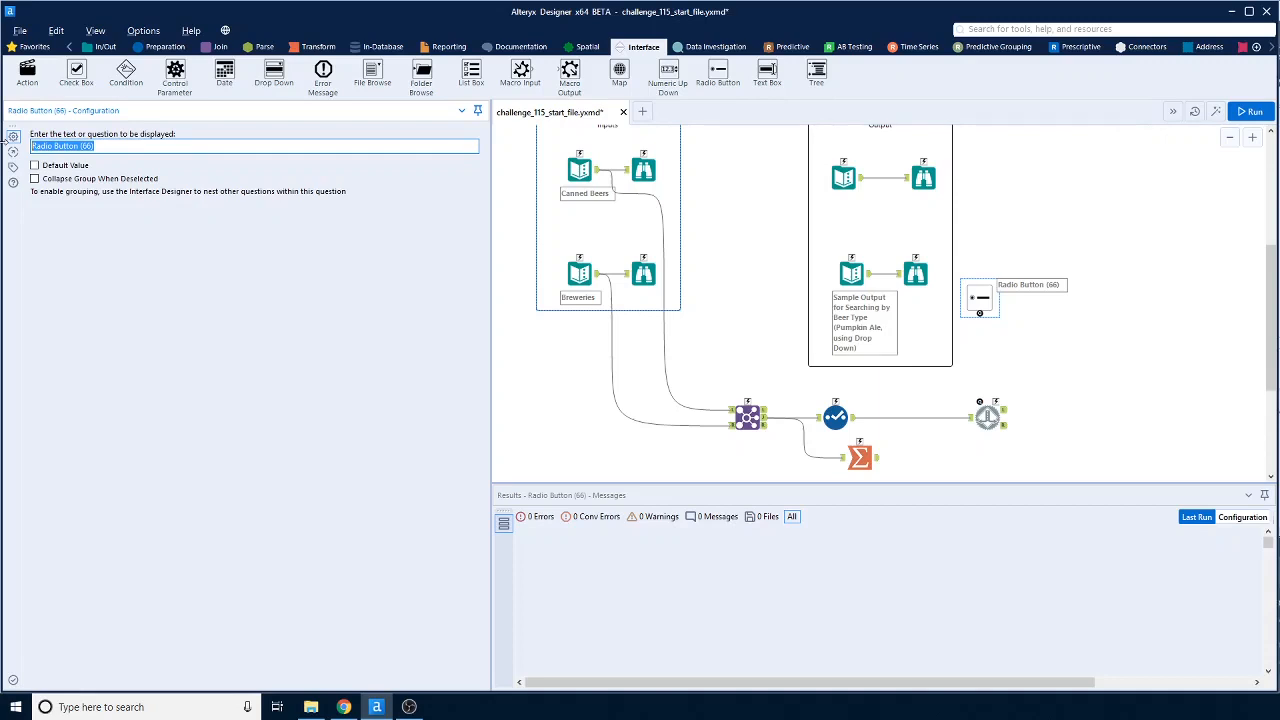
pyautogui.write('8')
pyautogui.click(1121, 355)
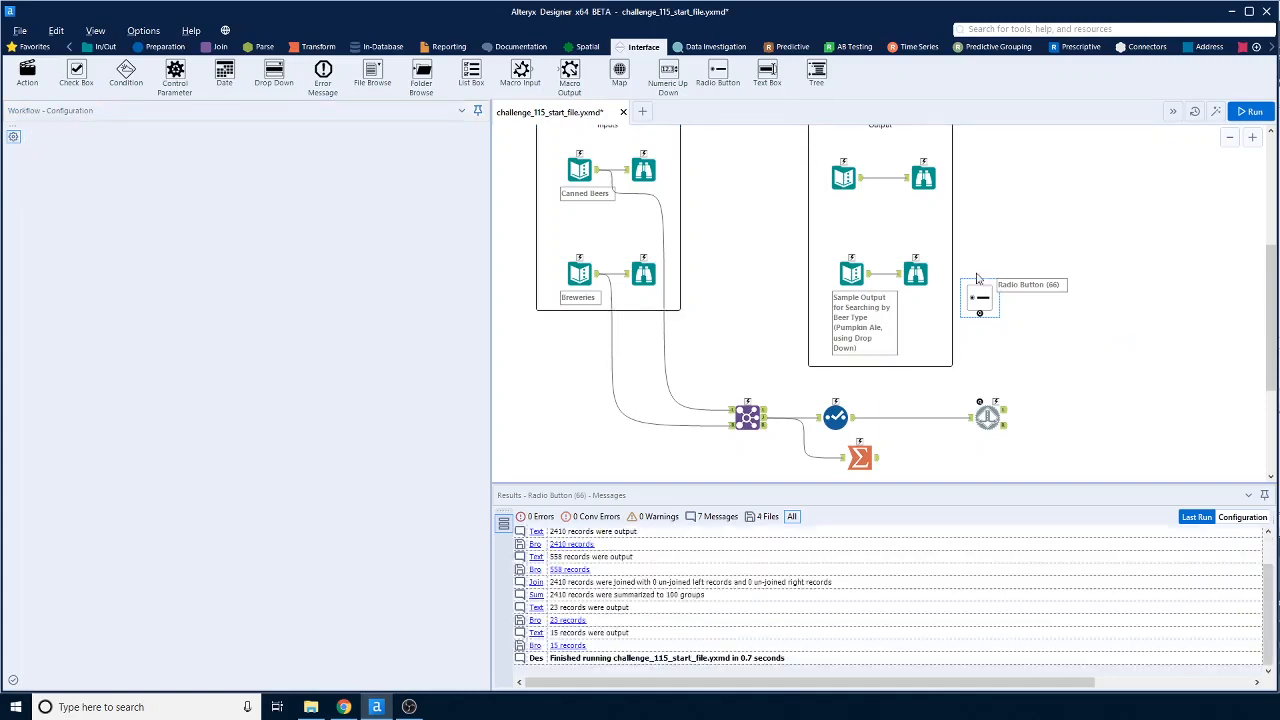
# - Add a second Radio Button labelled By Style and link it through an Action that updates the Detour's direction
pyautogui.moveTo(718, 72); pyautogui.dragTo(1046, 300)
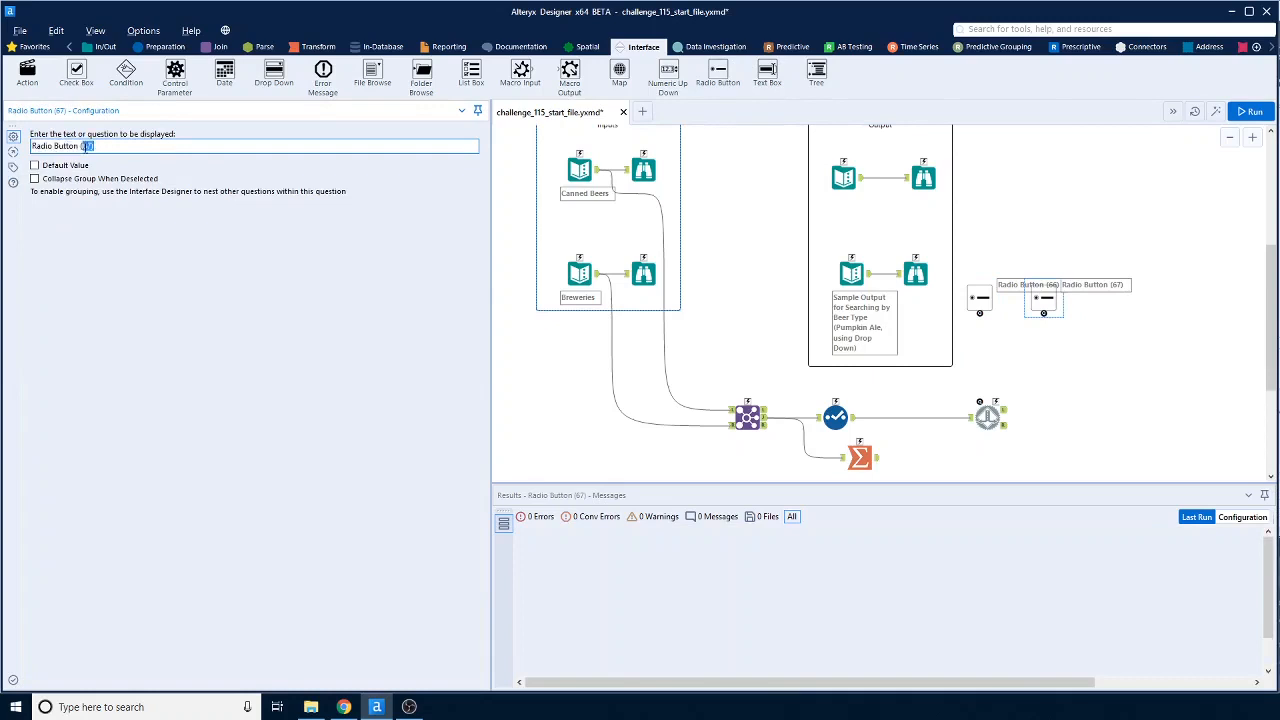
pyautogui.write('By Style')
pyautogui.click(1109, 345)
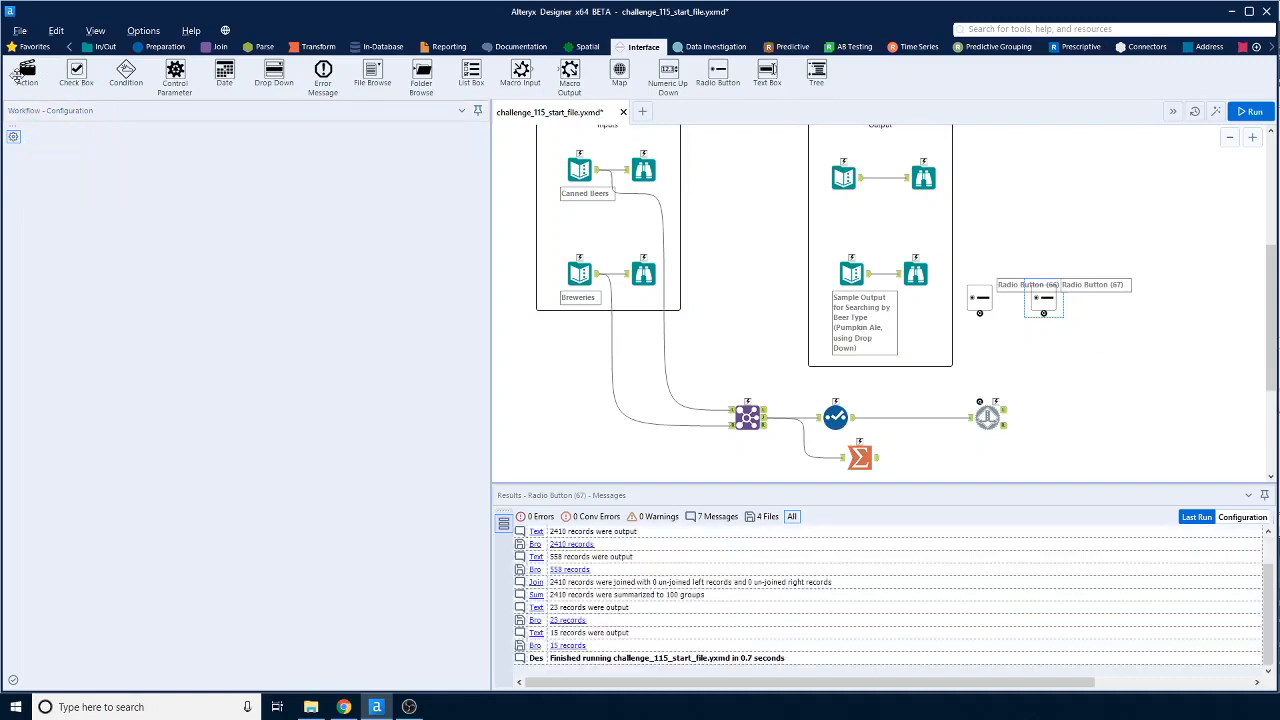
pyautogui.moveTo(27, 73); pyautogui.dragTo(1034, 358)
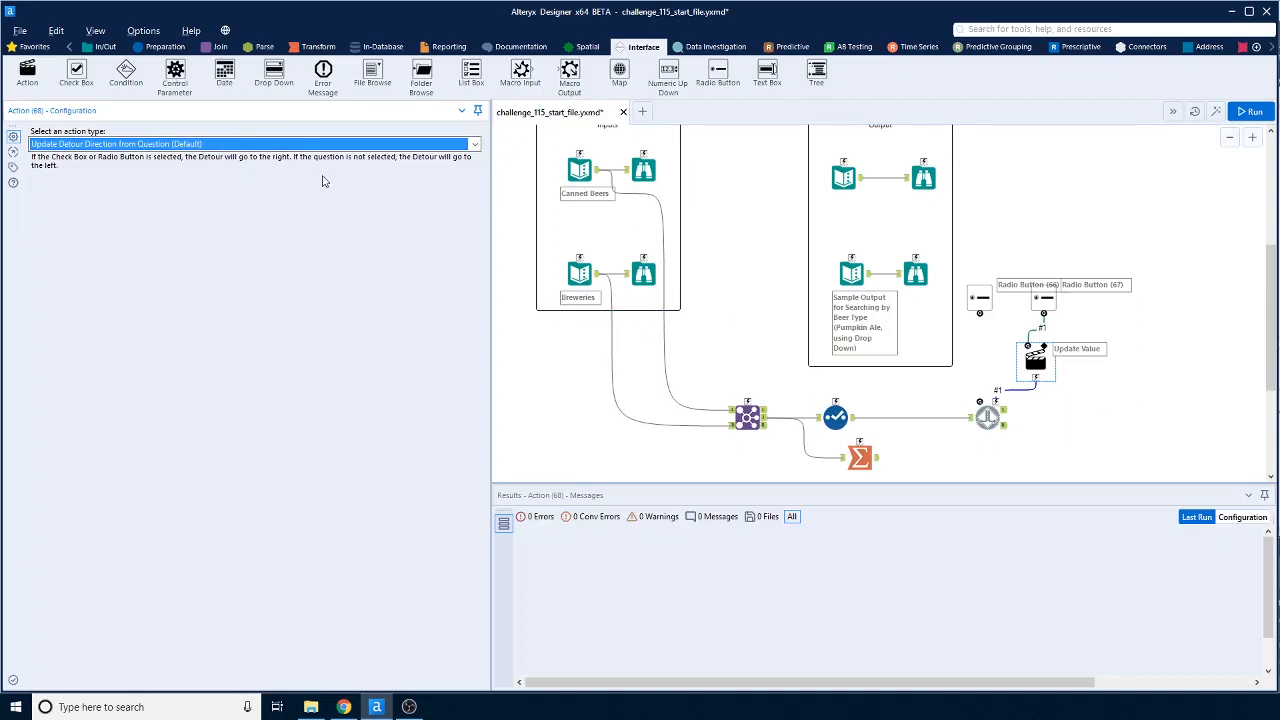
# - Add a Filter tool beyond the Detour, connect it to the Detour's left output and narrow the configuration pane
pyautogui.click(160, 48)
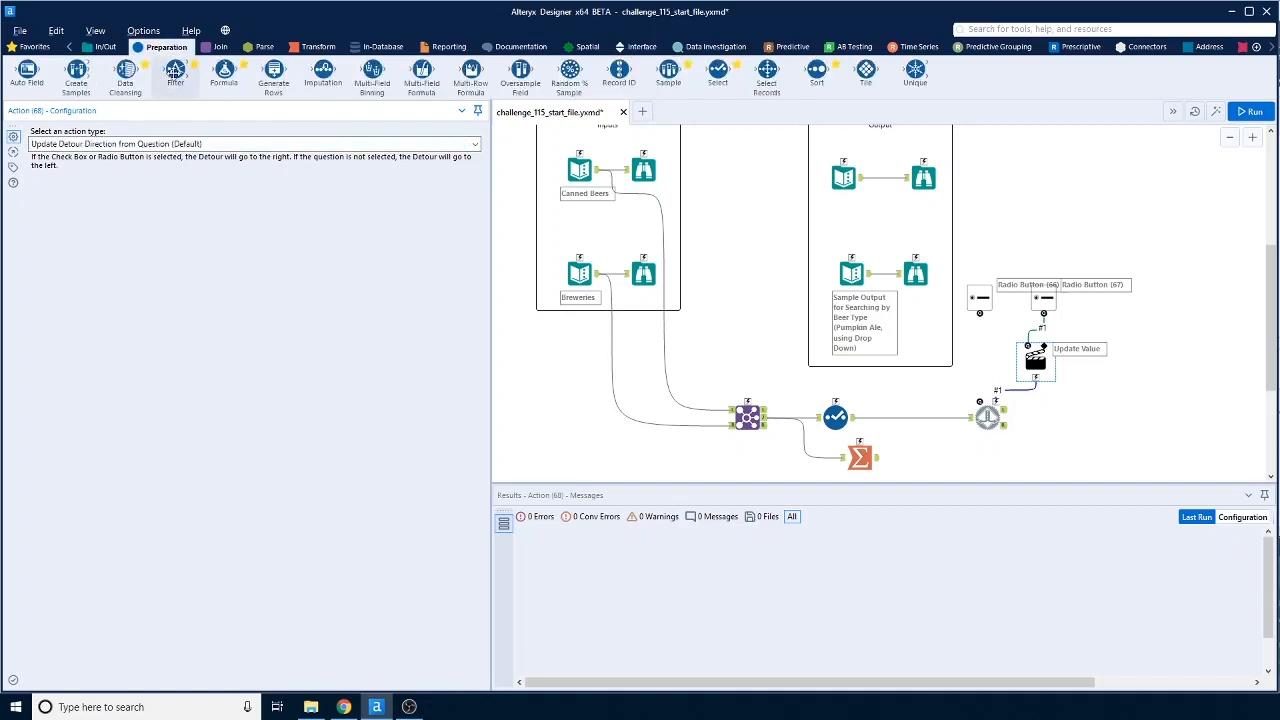
pyautogui.moveTo(175, 72); pyautogui.dragTo(1084, 406)
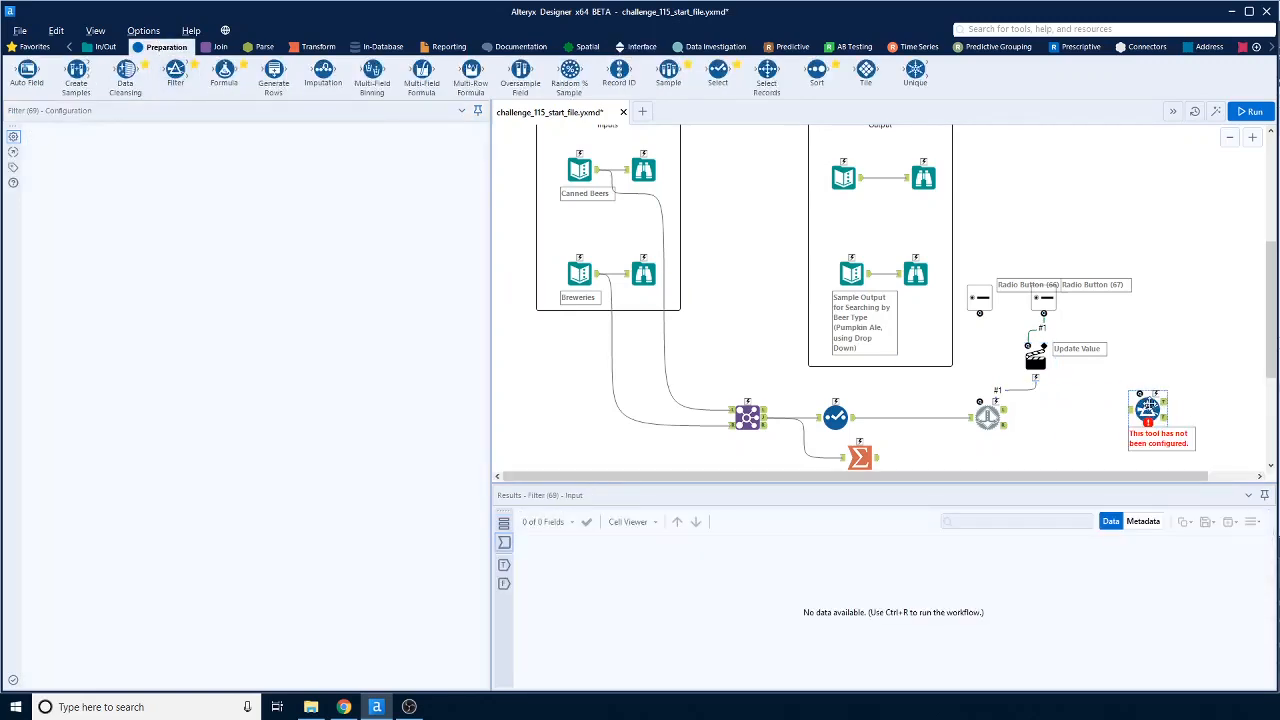
pyautogui.moveTo(1004, 414); pyautogui.dragTo(1130, 410)
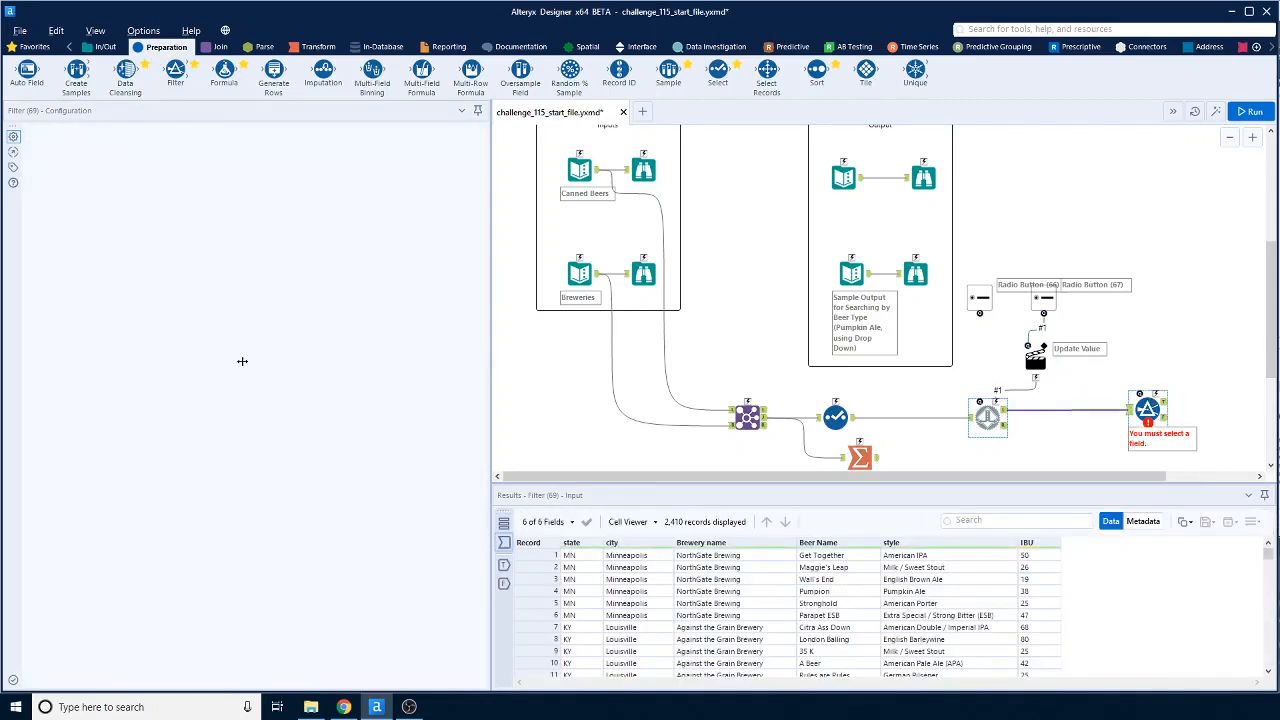
pyautogui.moveTo(491, 361); pyautogui.dragTo(242, 361)
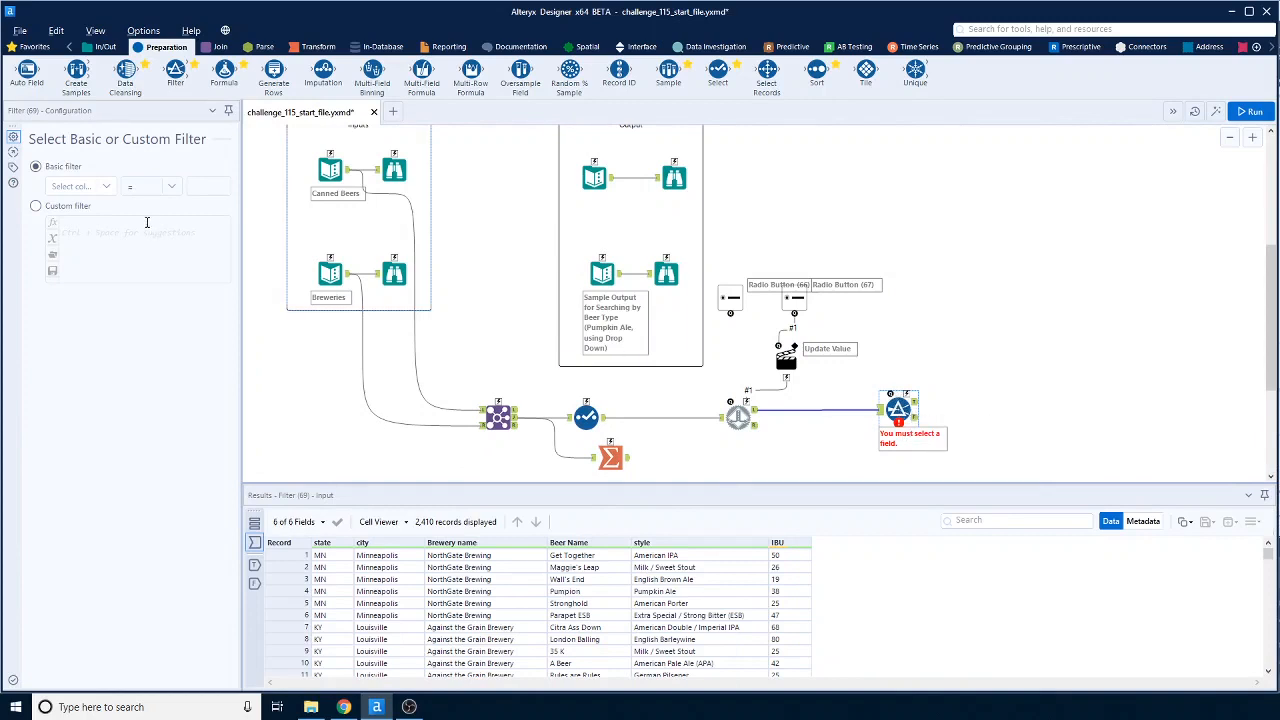
# - Set the Filter's basic condition to style Equals American IPA, copying the value from the first record of the input data
pyautogui.click(104, 186)
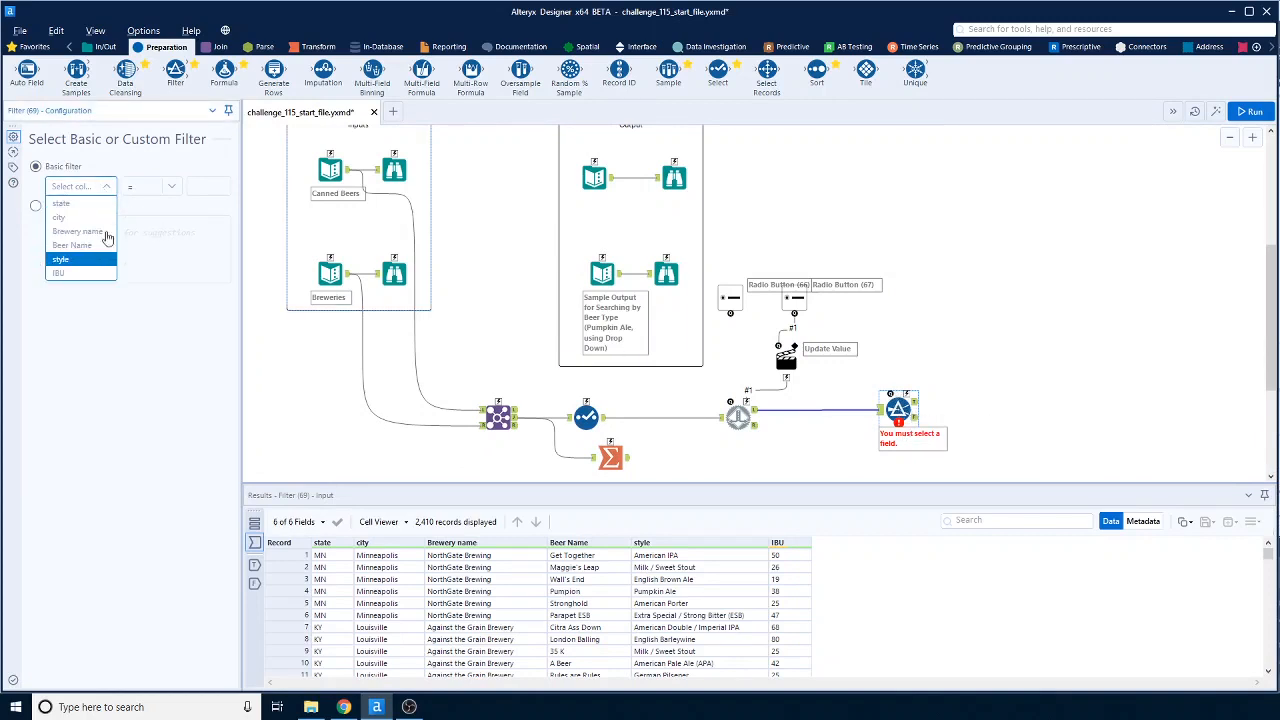
pyautogui.click(80, 259)
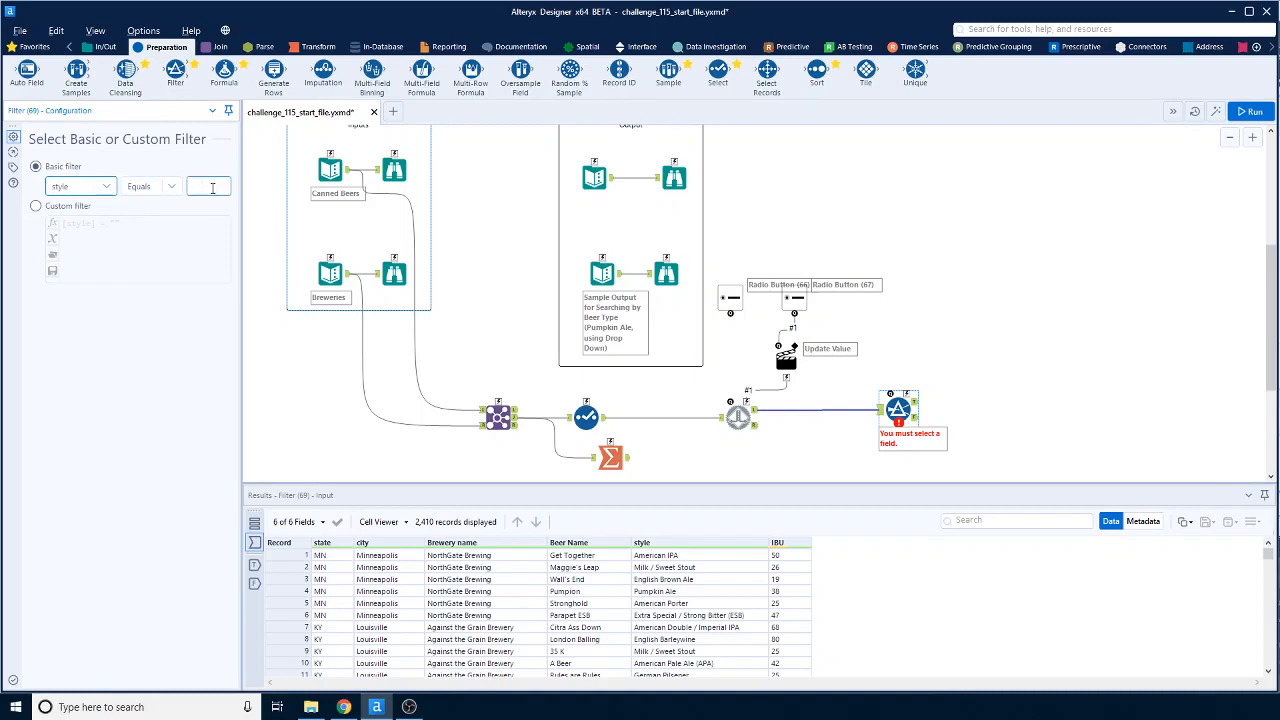
pyautogui.rightClick(688, 555)
pyautogui.click(675, 558)
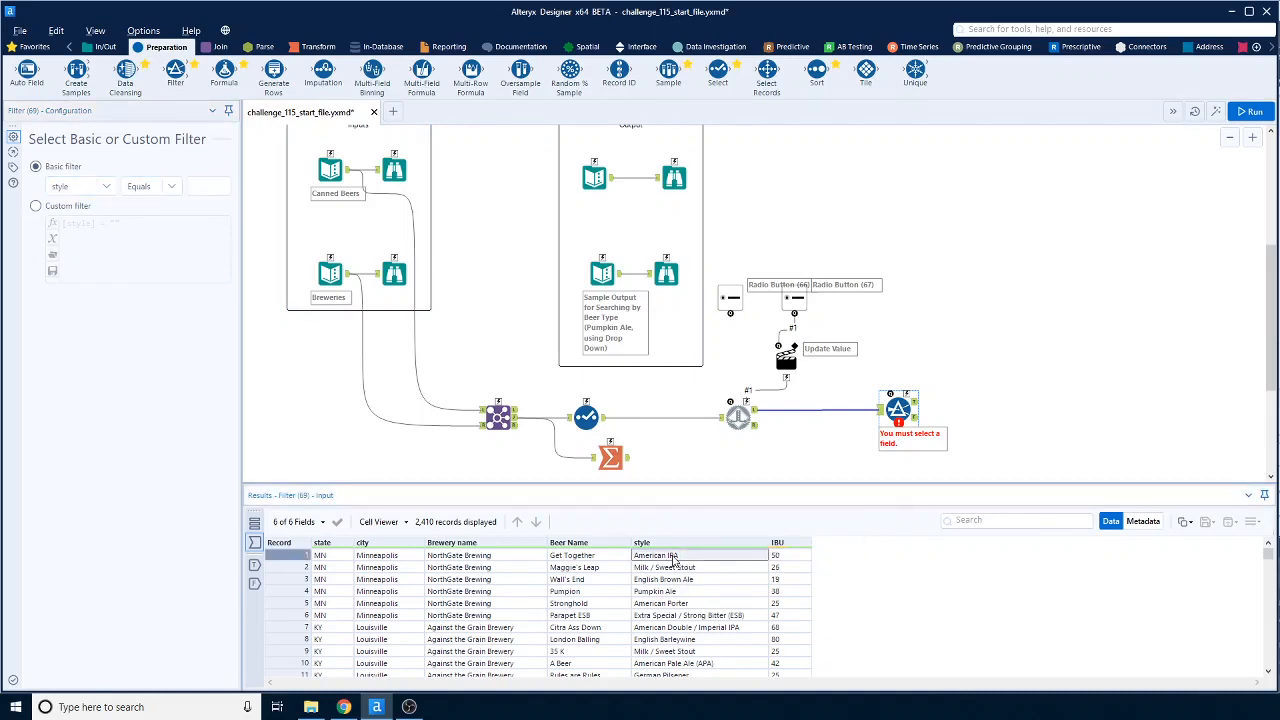
pyautogui.rightClick(675, 558)
pyautogui.click(741, 583)
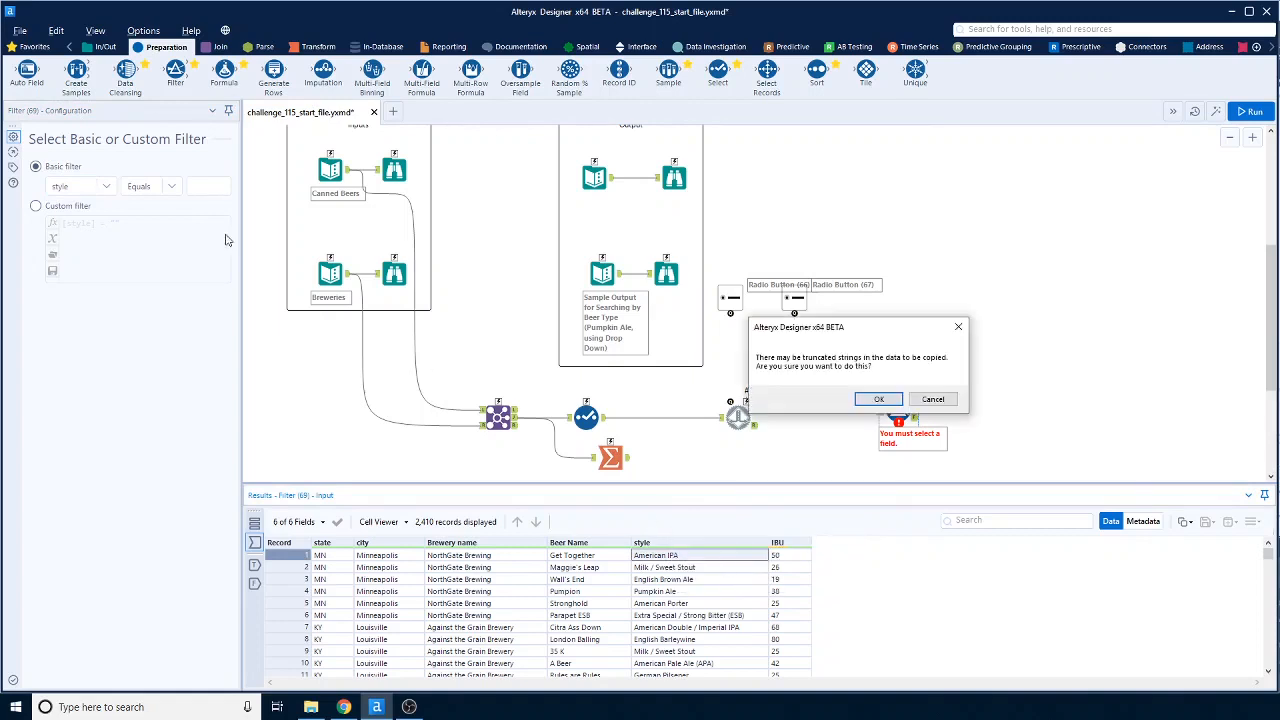
pyautogui.click(878, 399)
pyautogui.click(204, 185)
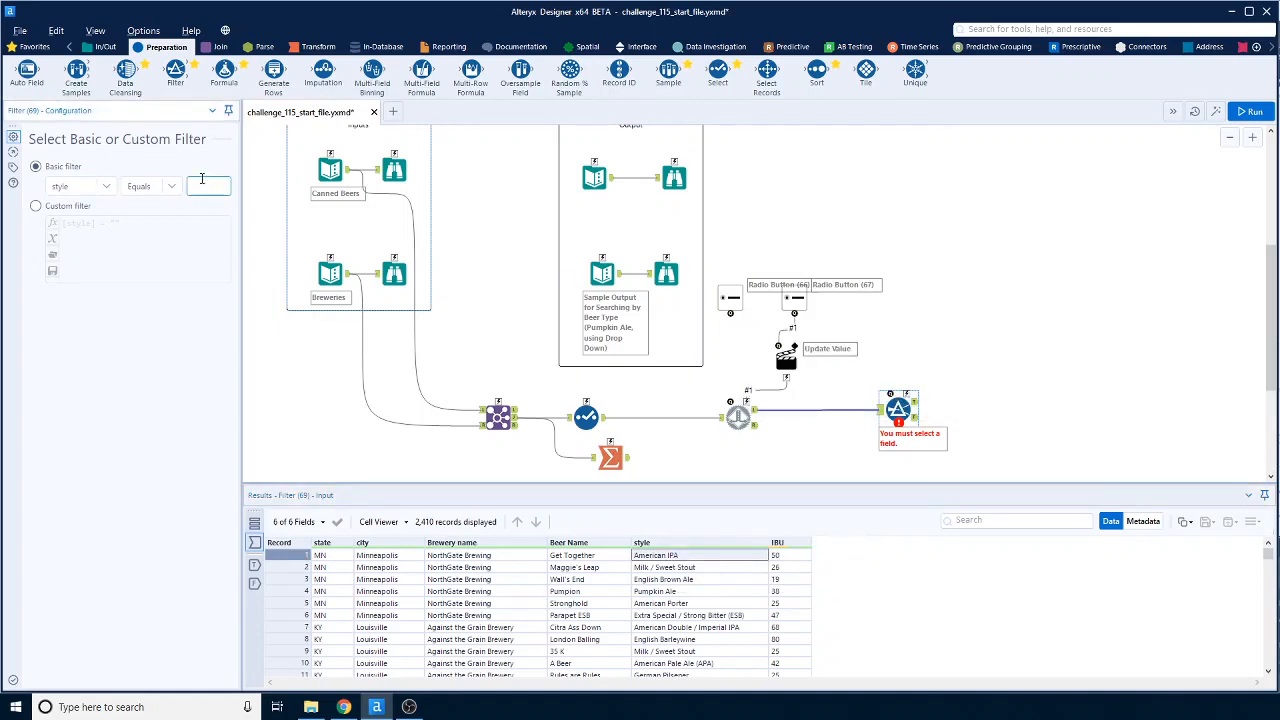
pyautogui.click(1157, 326)
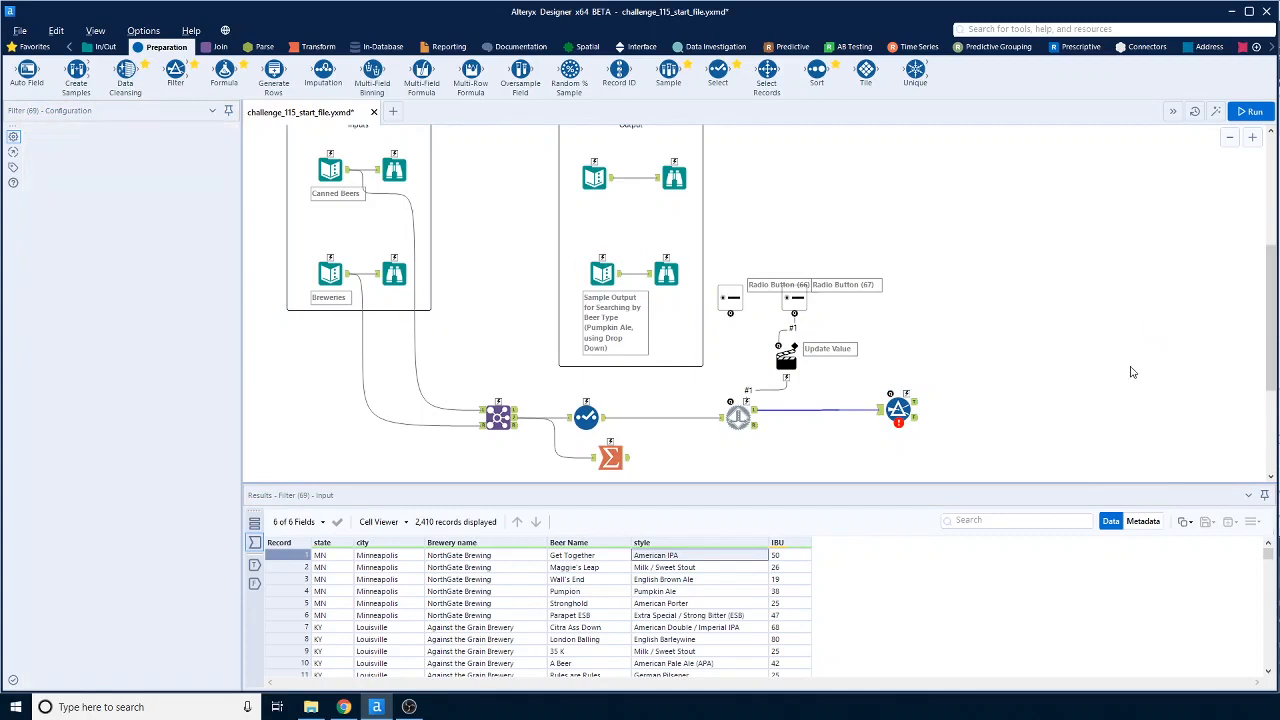
pyautogui.hotkey('ctrl', 'r')
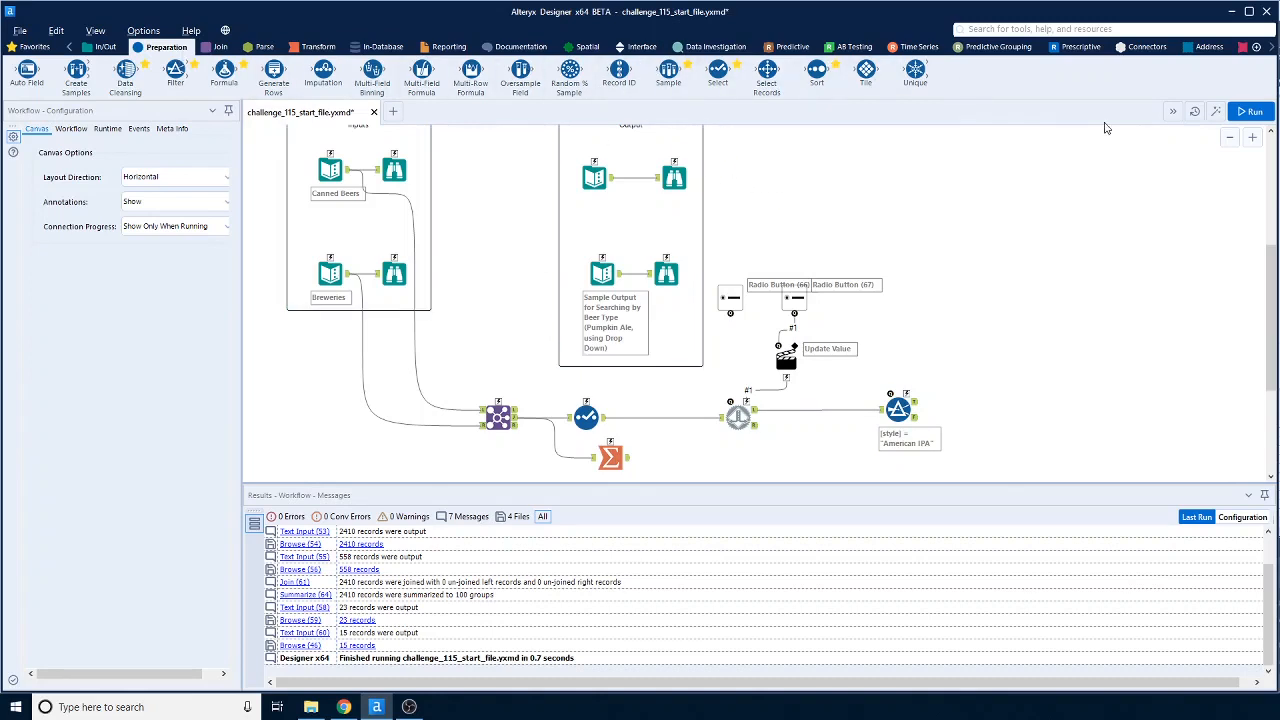
# - Check the first Radio Button's label, then remove the style Filter's connection, move the Filter slightly lower and connect it to the Detour's right output
pyautogui.click(645, 47)
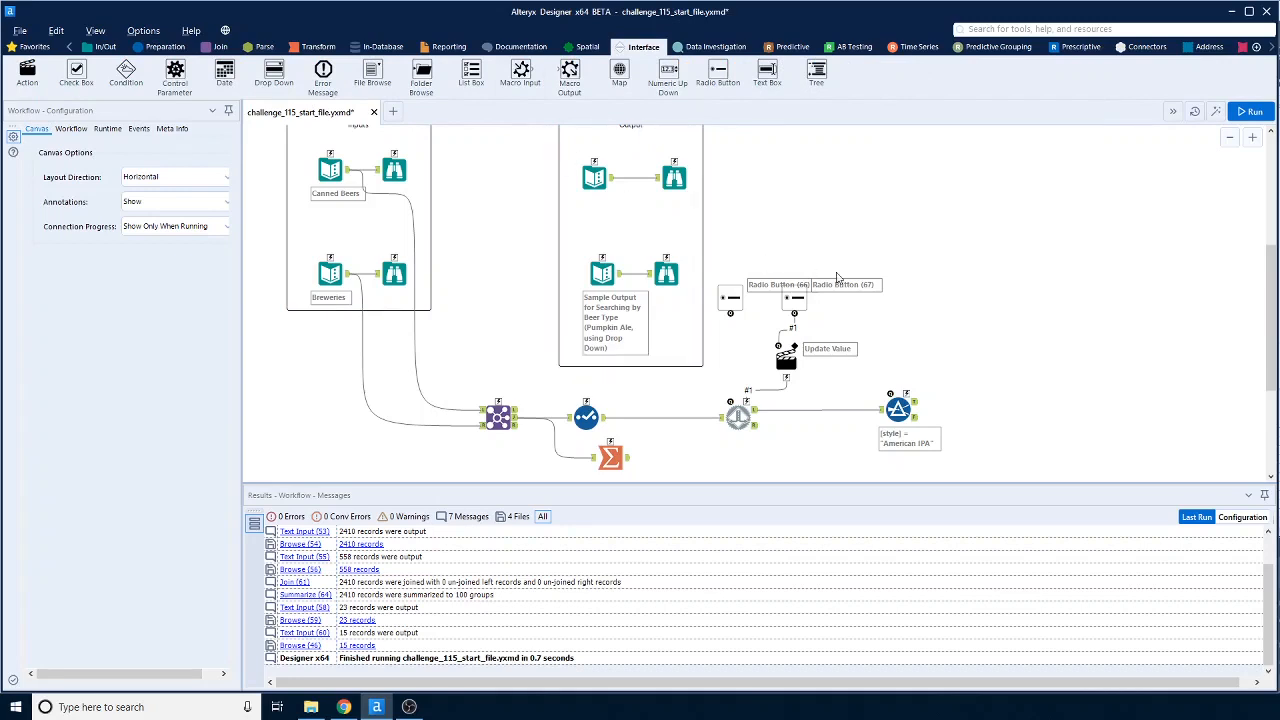
pyautogui.click(732, 300)
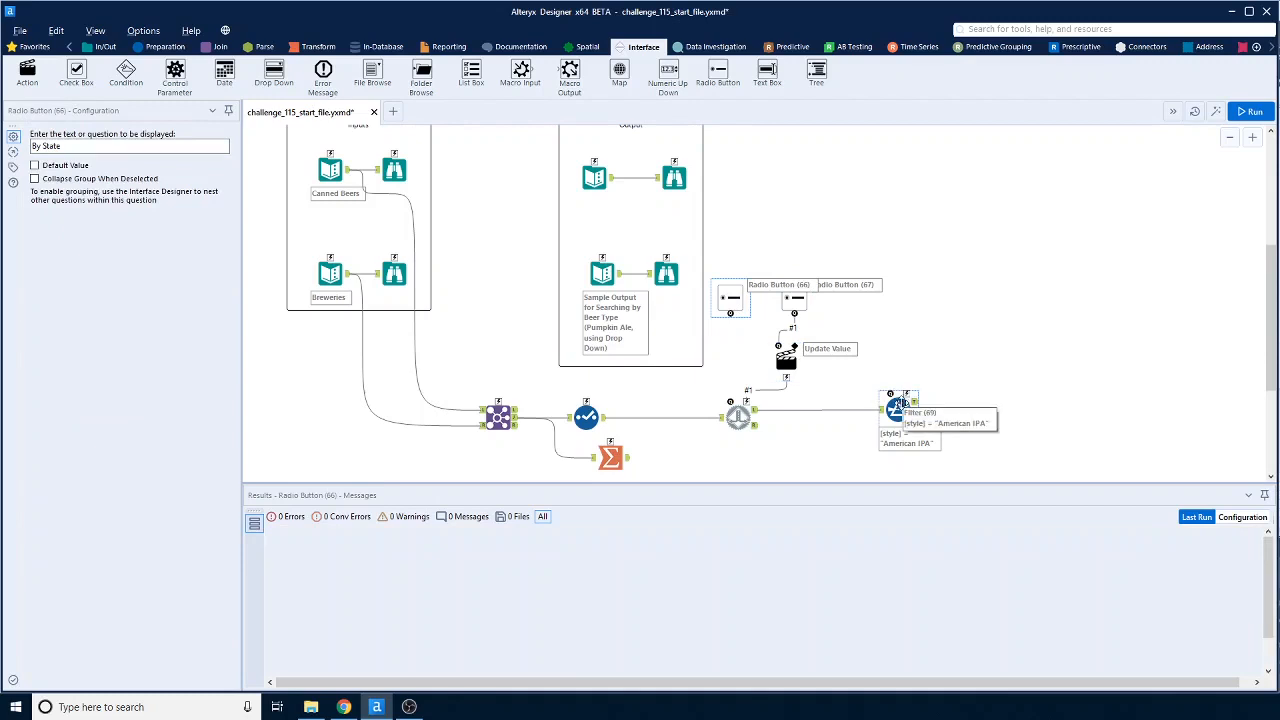
pyautogui.click(812, 412)
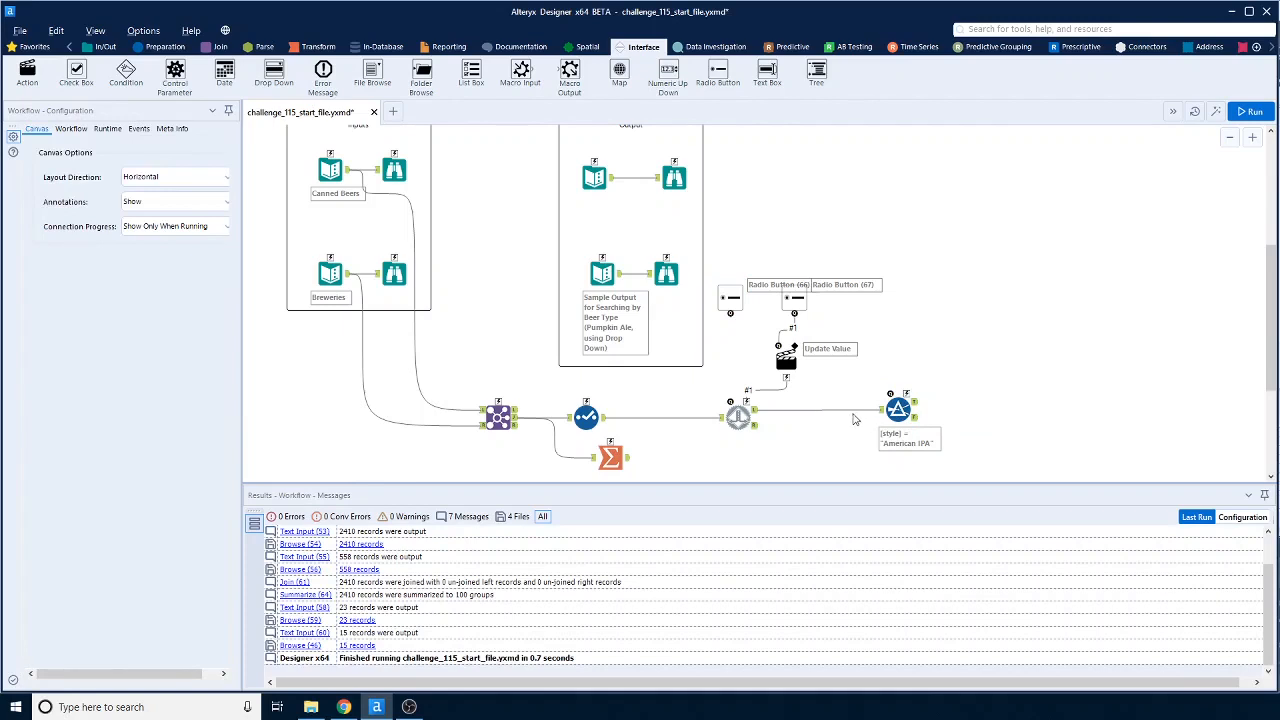
pyautogui.click(851, 417)
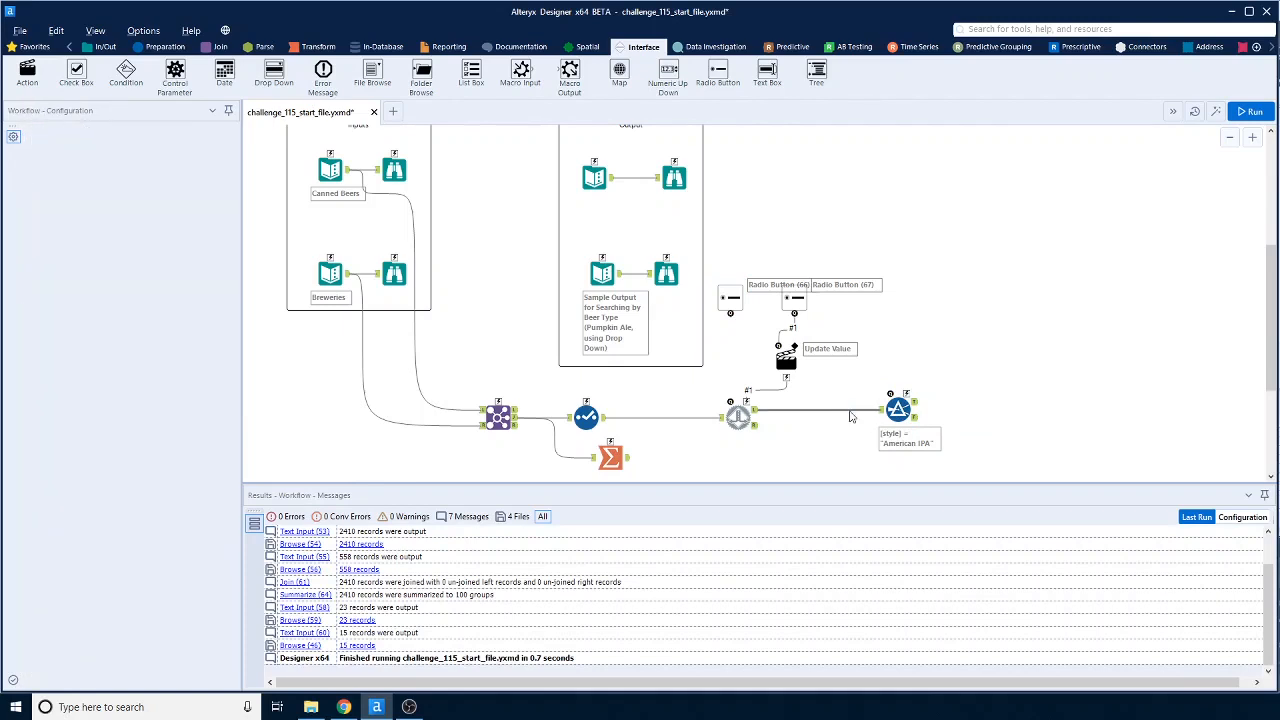
pyautogui.moveTo(898, 408); pyautogui.dragTo(906, 440)
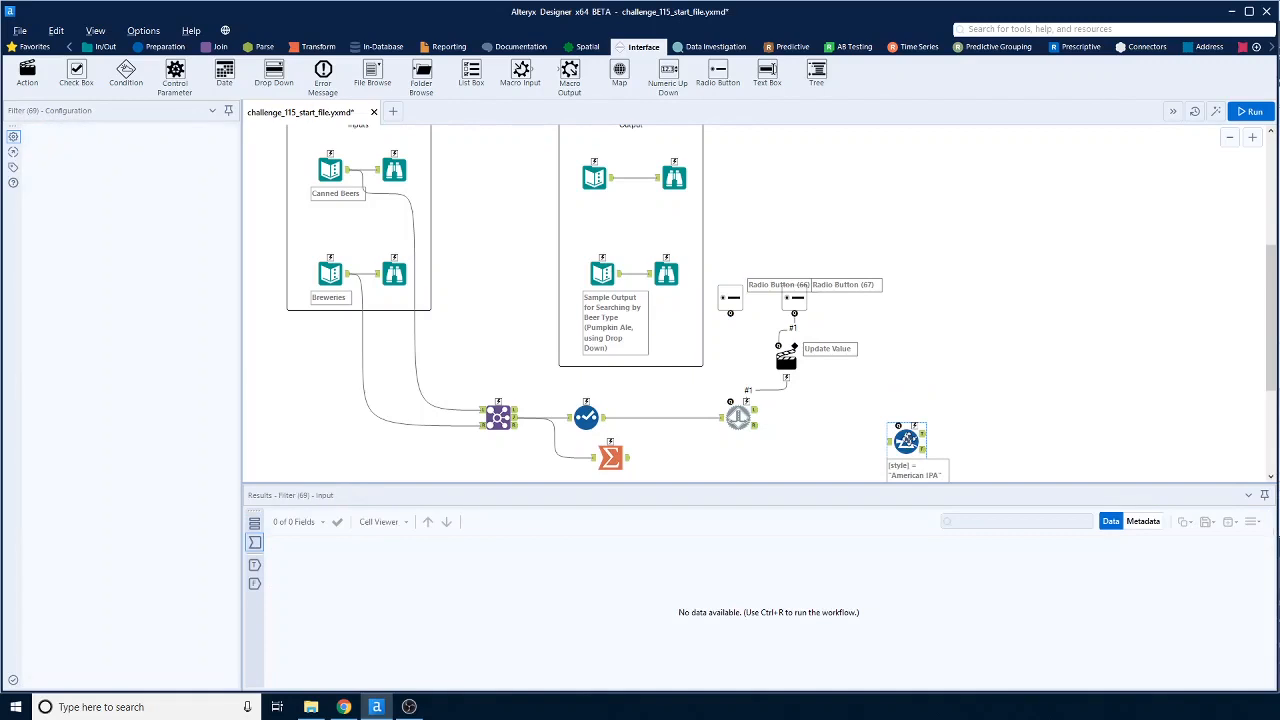
pyautogui.moveTo(758, 425); pyautogui.dragTo(889, 441)
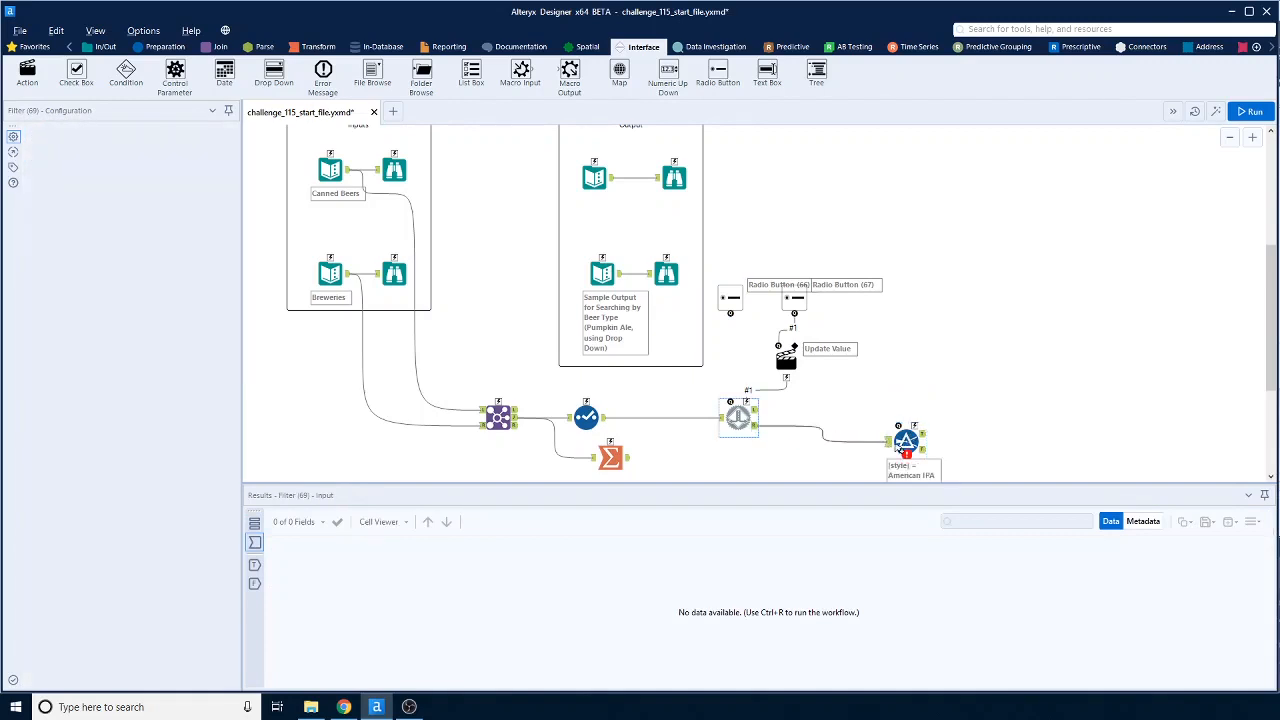
pyautogui.click(824, 427)
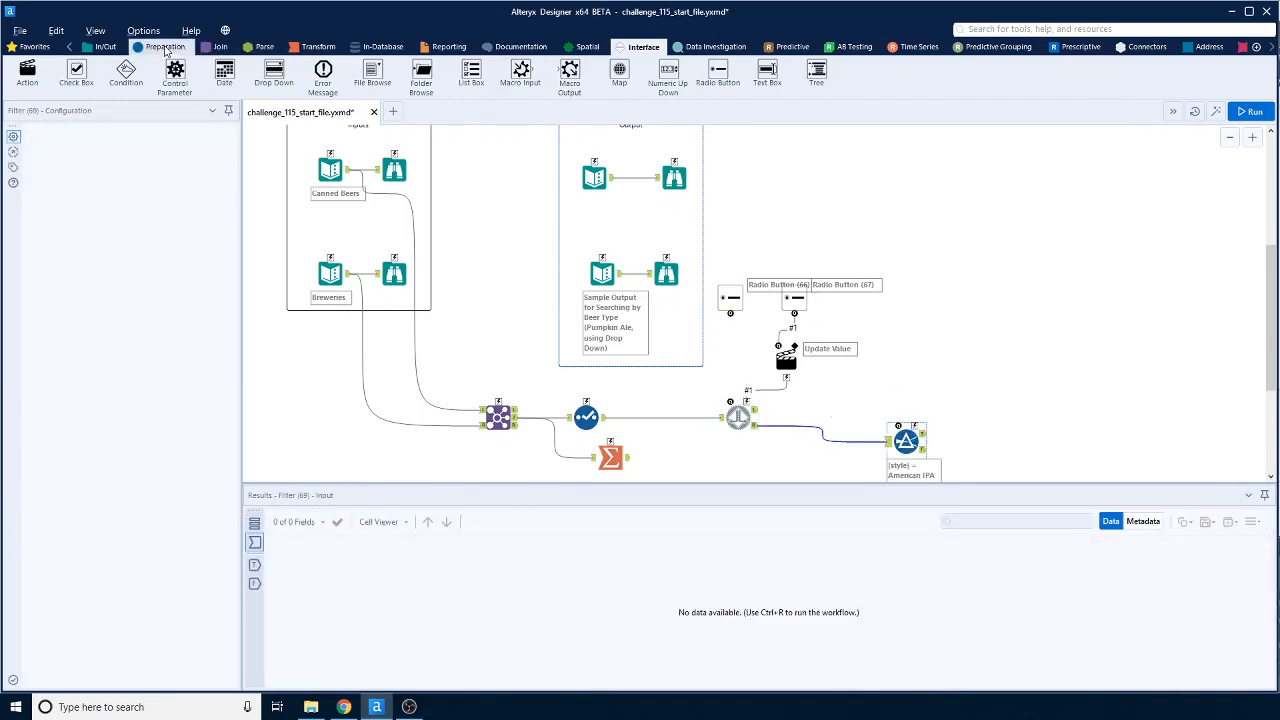
# - Add a second Filter tool above the style Filter and connect it to the Detour's left output
pyautogui.click(165, 47)
pyautogui.moveTo(175, 70); pyautogui.dragTo(986, 378)
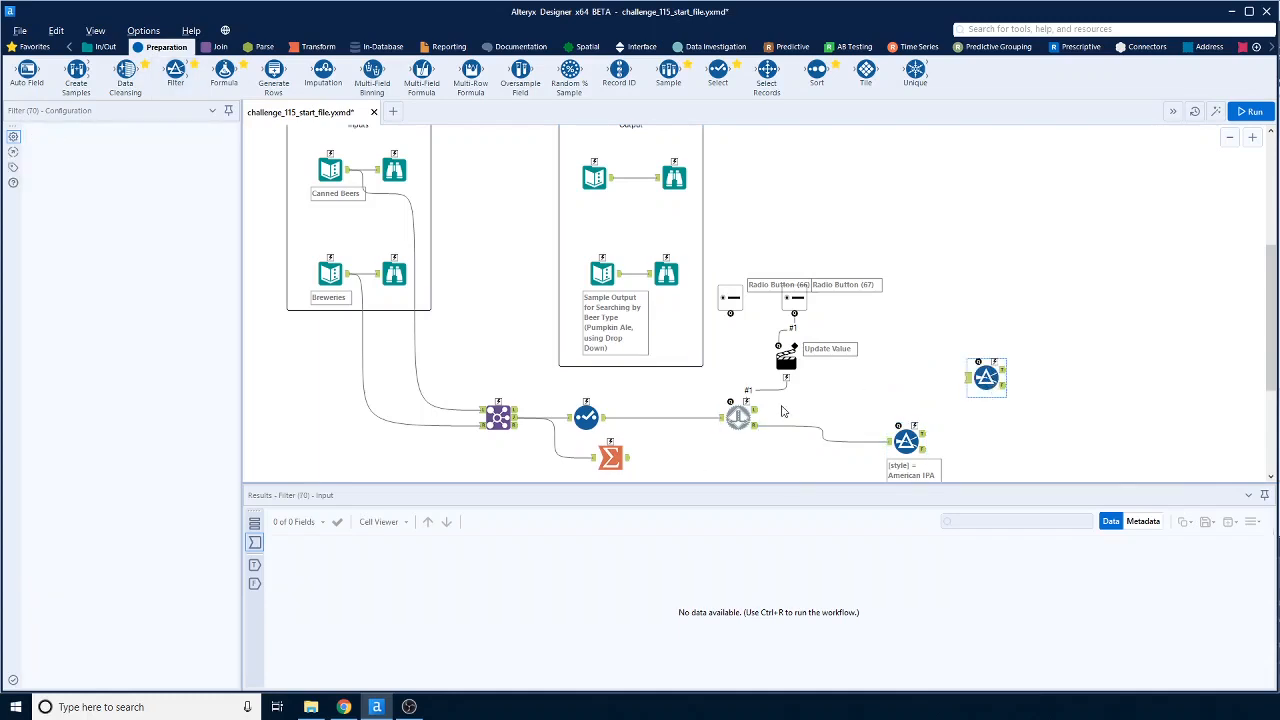
pyautogui.moveTo(756, 410)
pyautogui.mouseDown()
pyautogui.moveTo(990, 381)
pyautogui.moveTo(970, 378)
pyautogui.mouseUp()
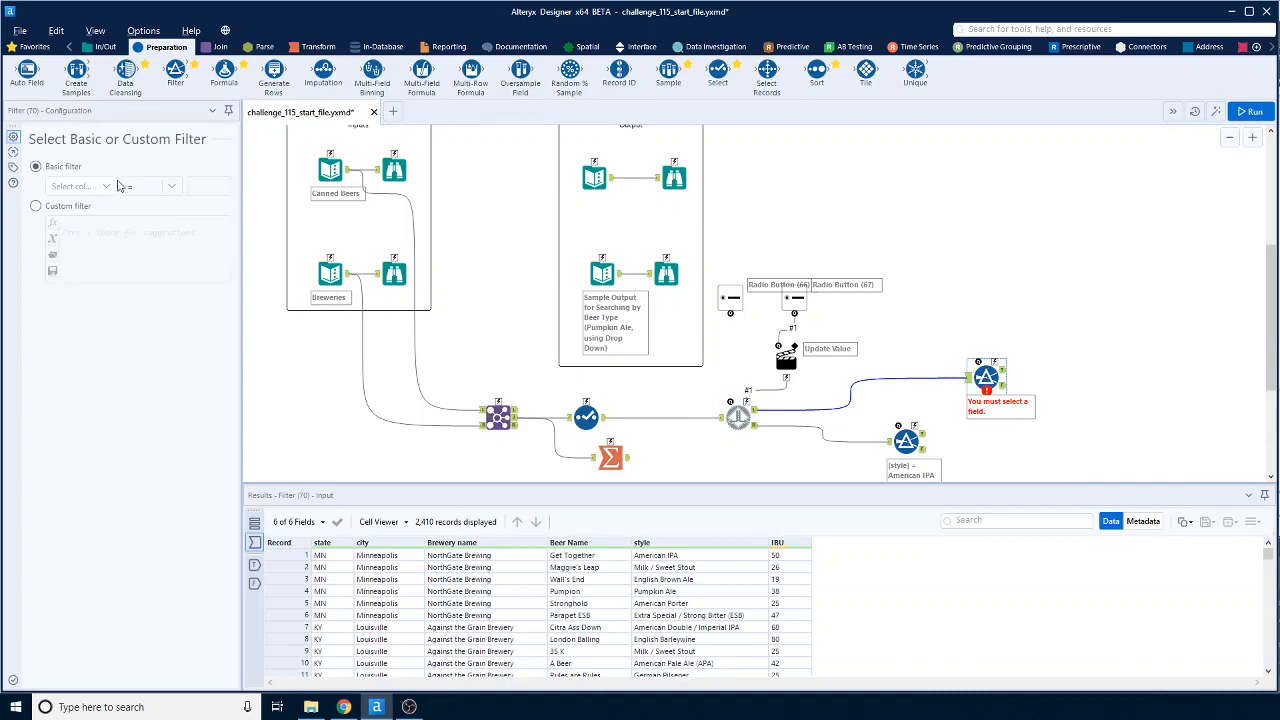
# - Set the second Filter's basic condition to state Equals CO
pyautogui.click(106, 186)
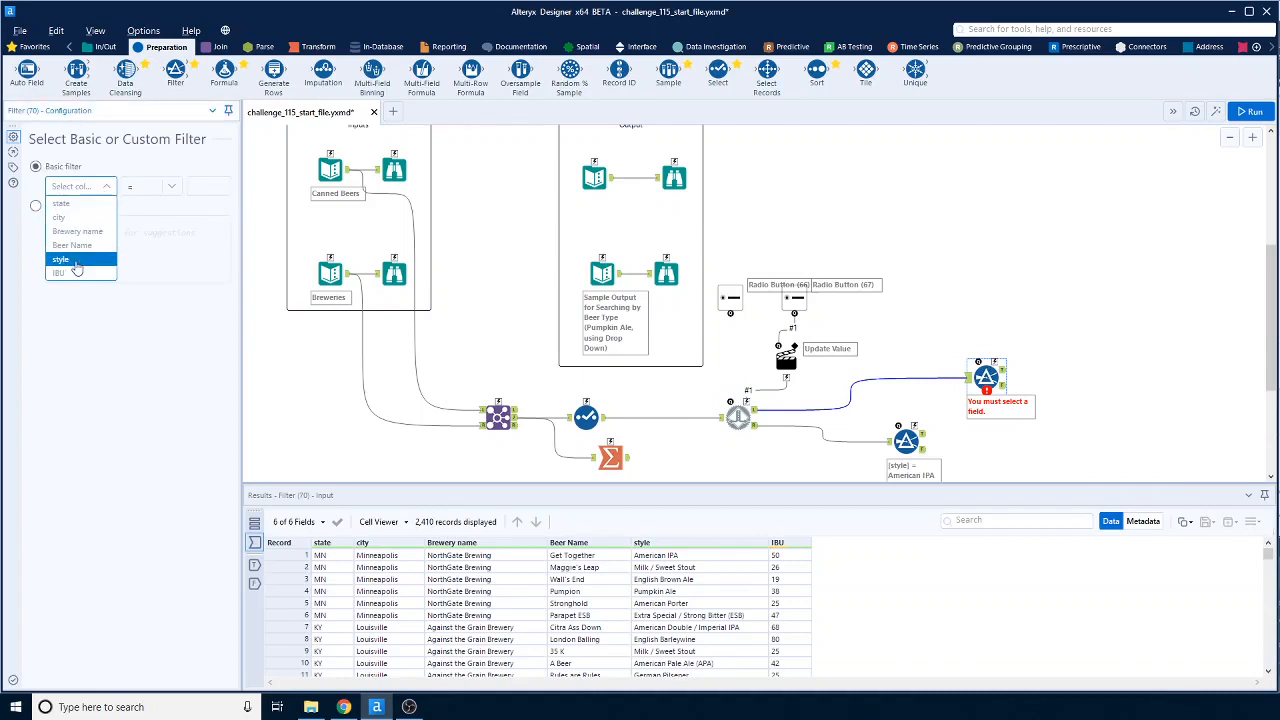
pyautogui.click(70, 205)
pyautogui.click(200, 186)
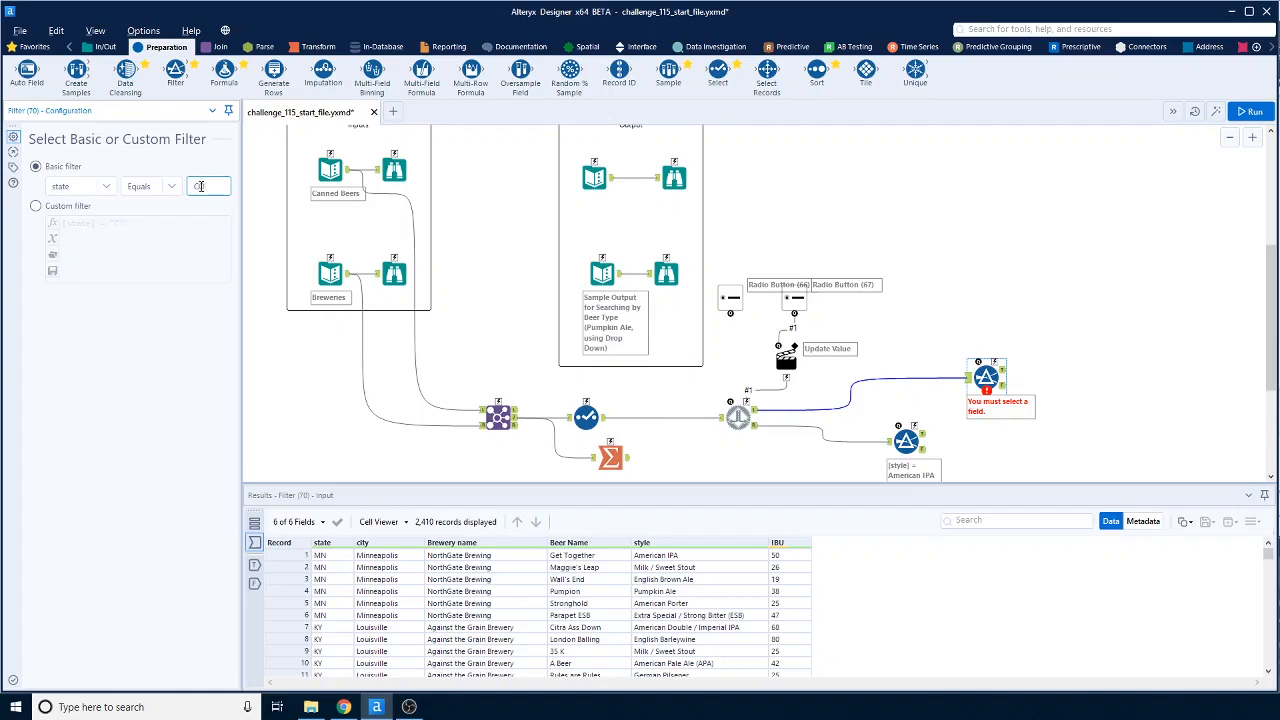
pyautogui.write('CO')
pyautogui.click(1112, 329)
pyautogui.hotkey('ctrl', 'r')
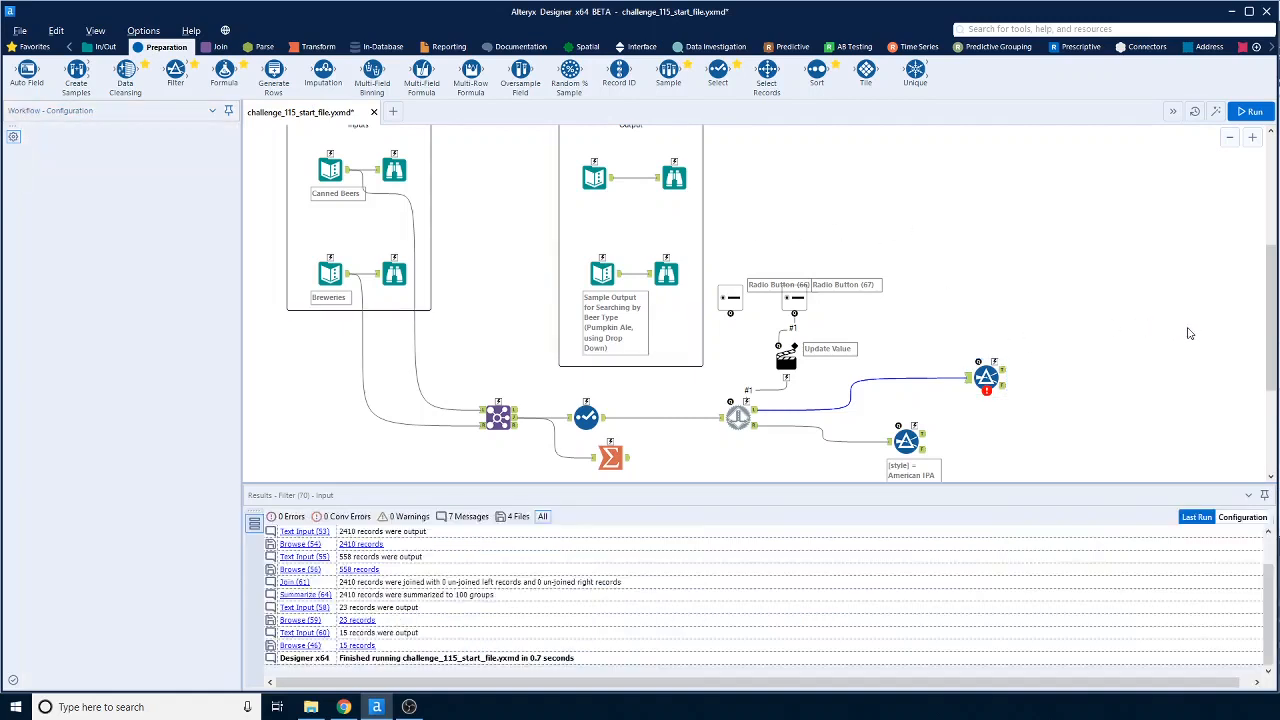
# - Add a Text Box interface tool above the state Filter and set its question text to "Enter State (e.g. CO)"
pyautogui.click(641, 47)
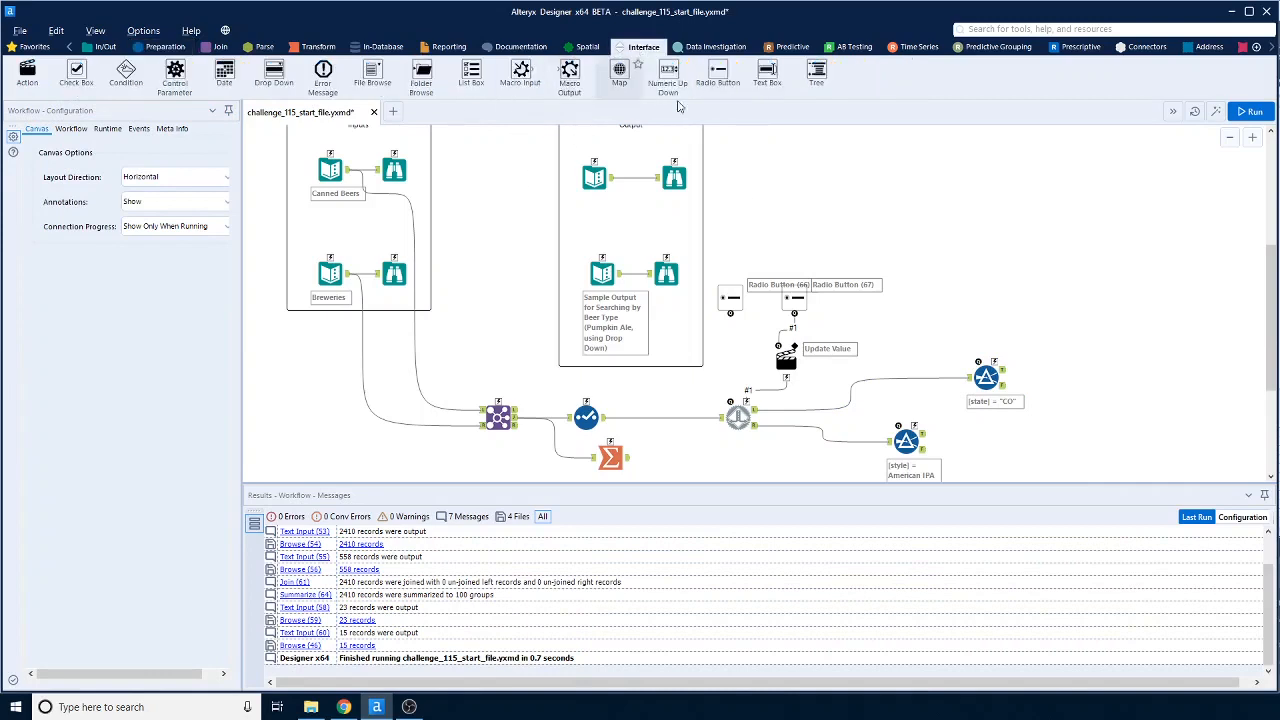
pyautogui.moveTo(767, 72); pyautogui.dragTo(988, 226)
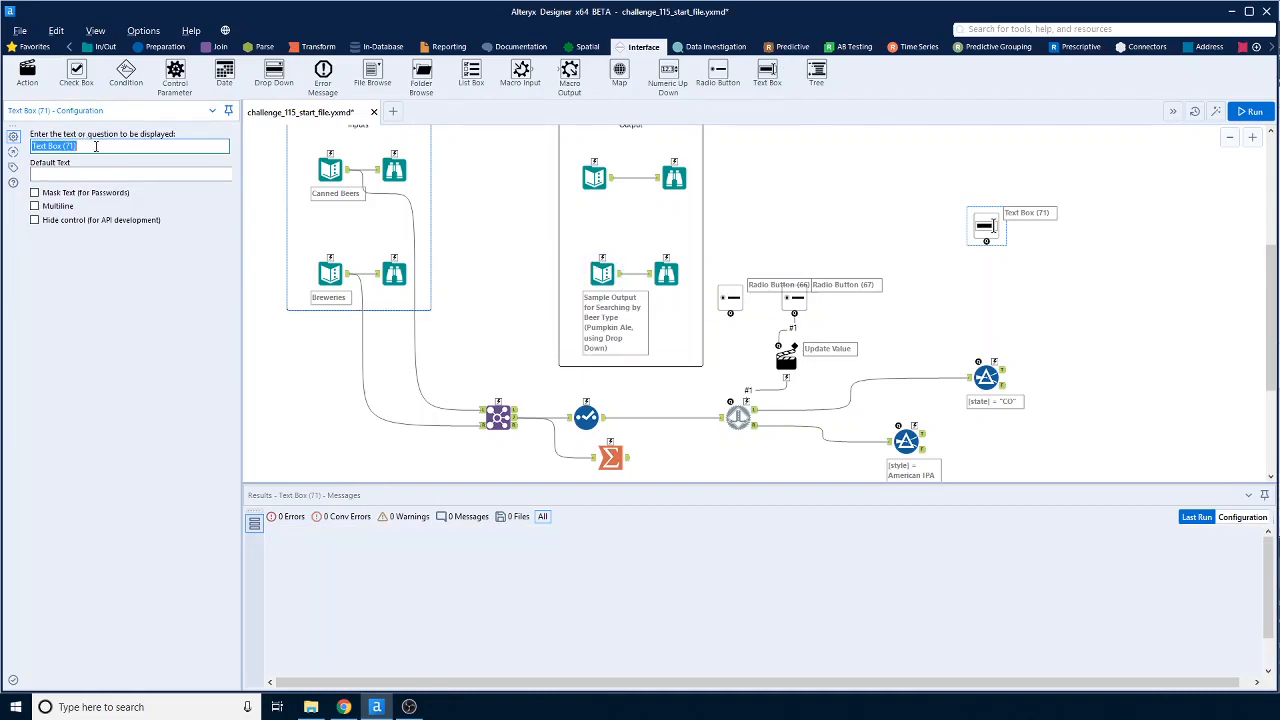
pyautogui.write('Enter State (e.g. CO')
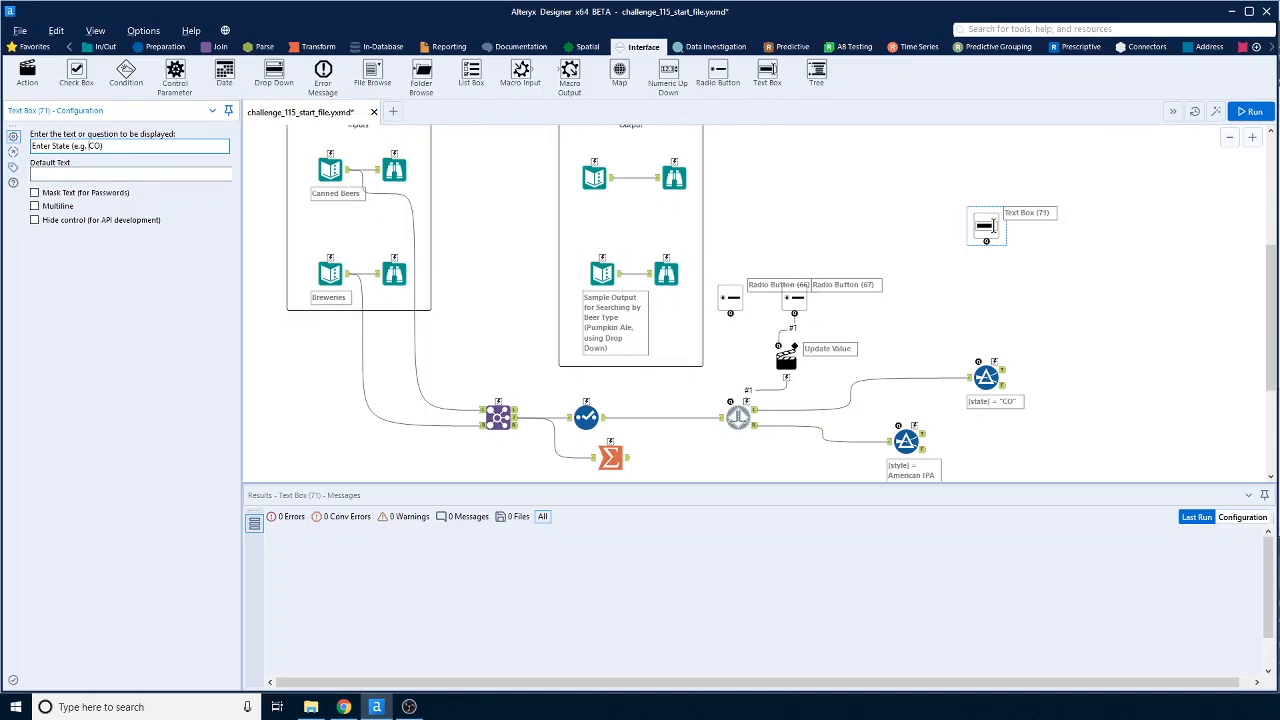
pyautogui.click(1163, 323)
pyautogui.hotkey('ctrl', 'r')
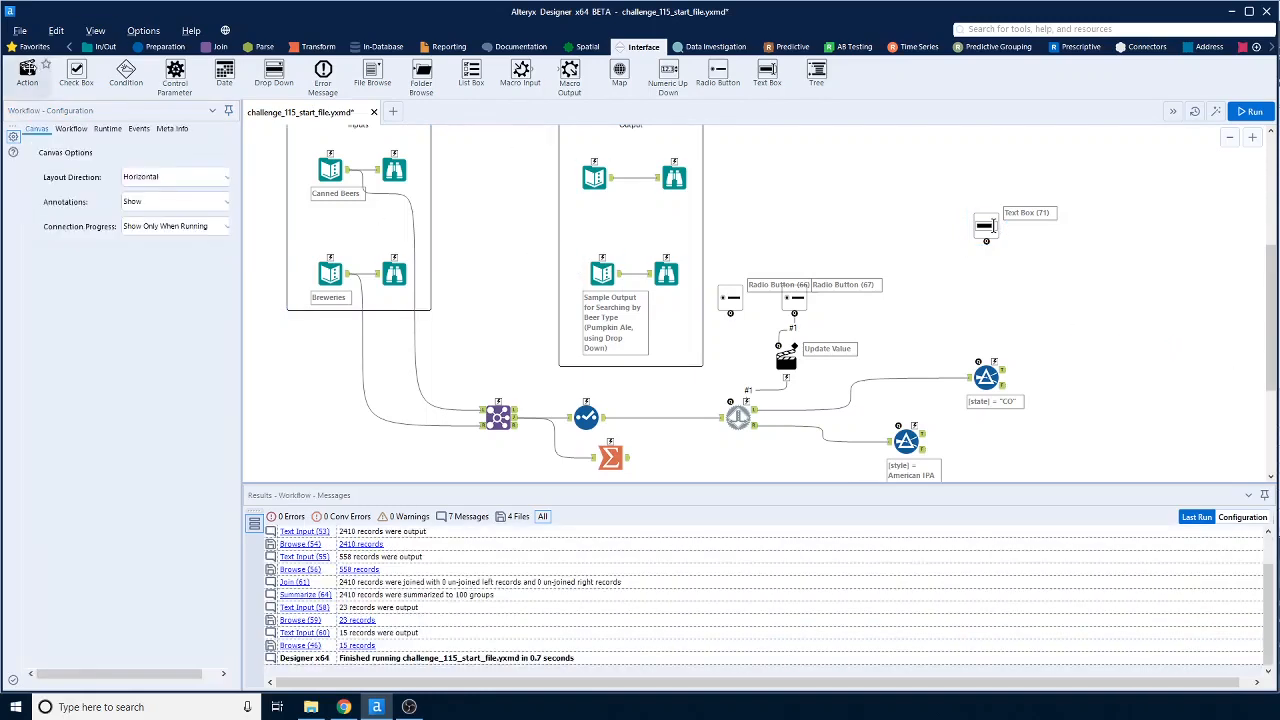
# - Link the Text Box to the state Filter through an Action that updates the Filter's Operand value "CO"
pyautogui.moveTo(27, 70); pyautogui.dragTo(1010, 304)
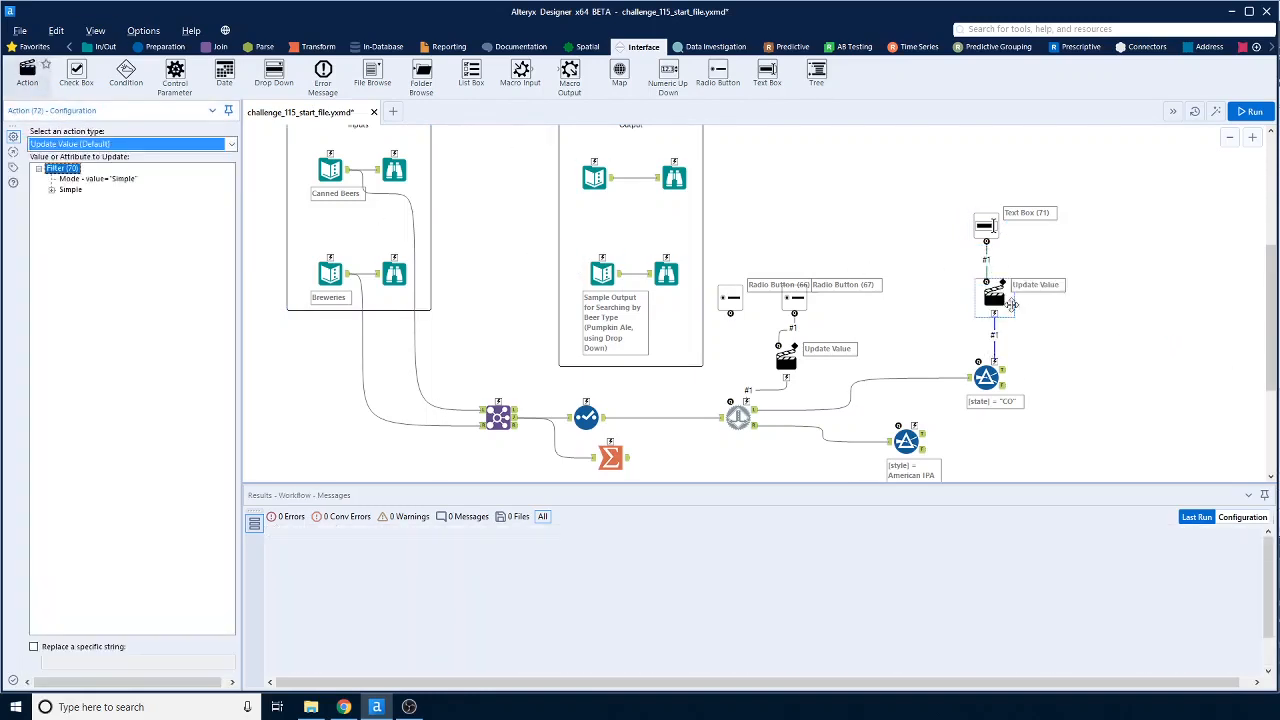
pyautogui.click(52, 189)
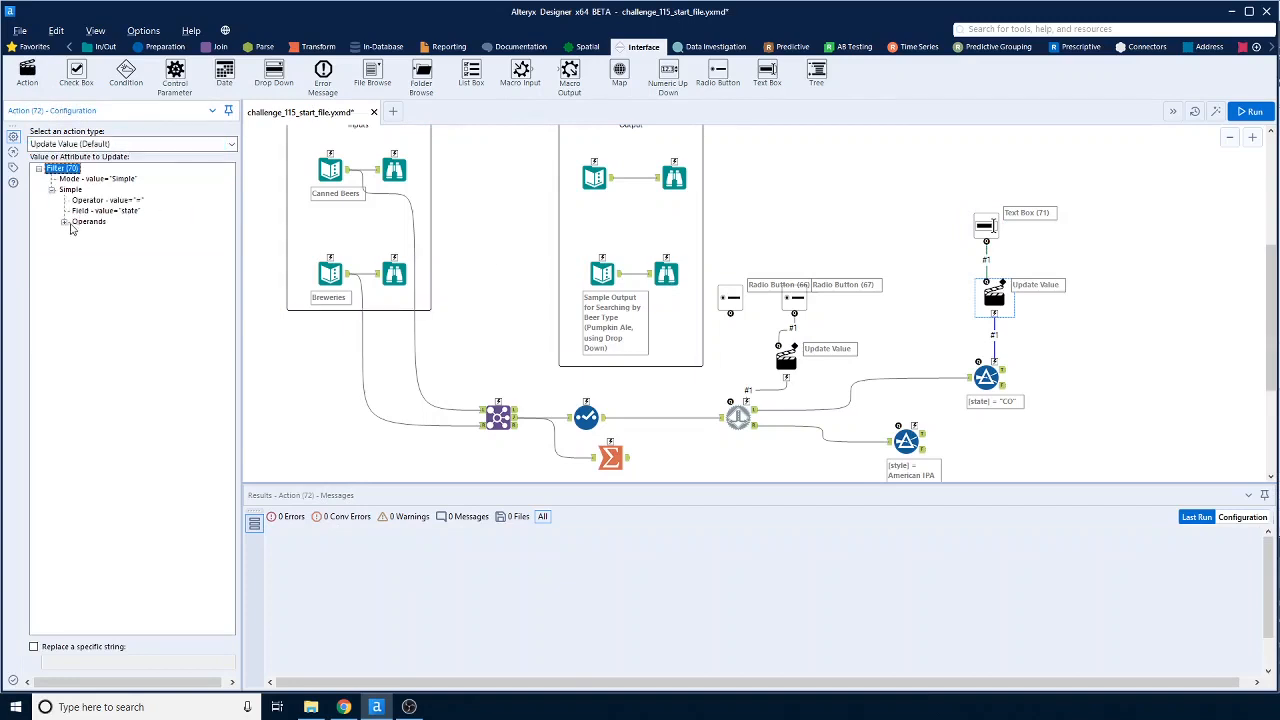
pyautogui.click(64, 222)
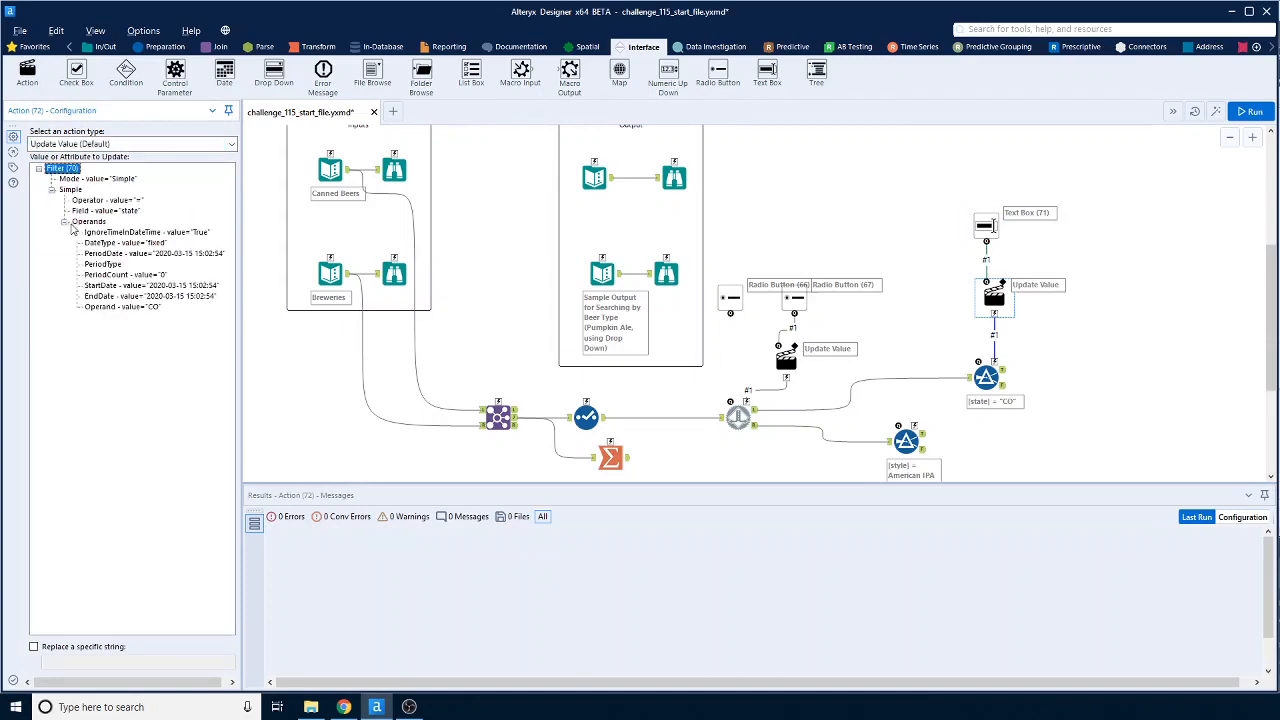
pyautogui.click(149, 307)
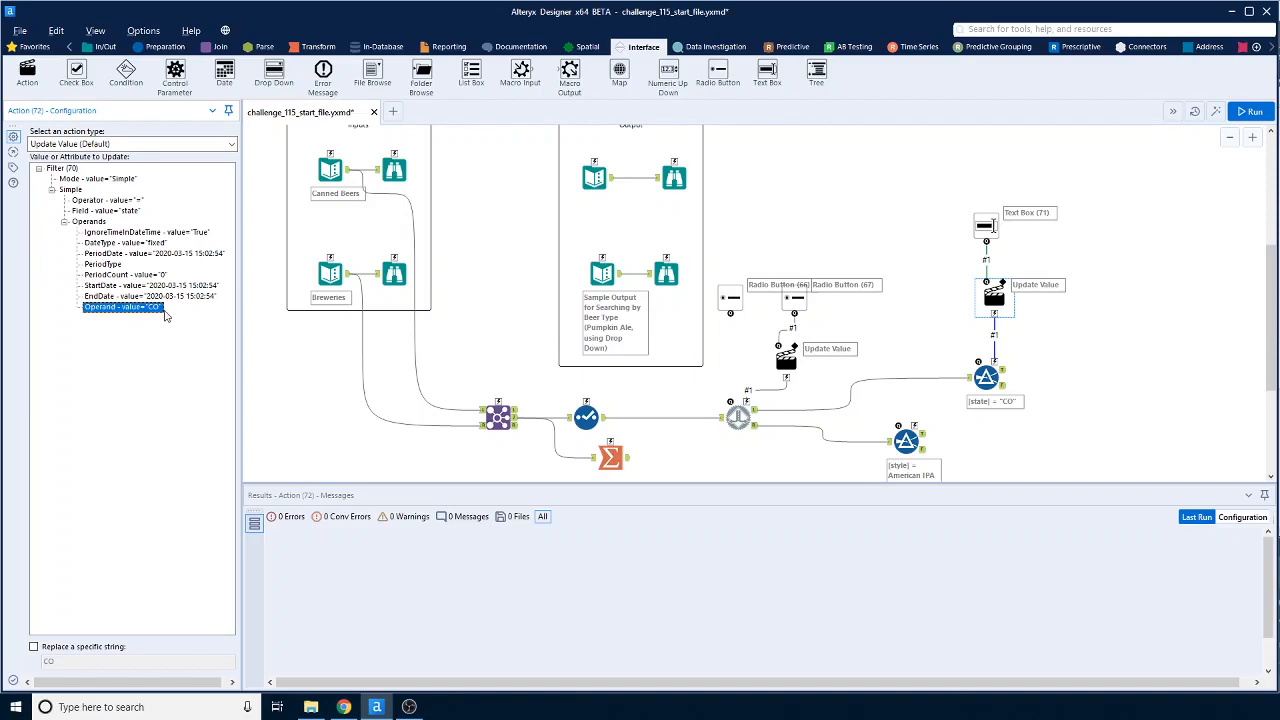
pyautogui.click(1171, 341)
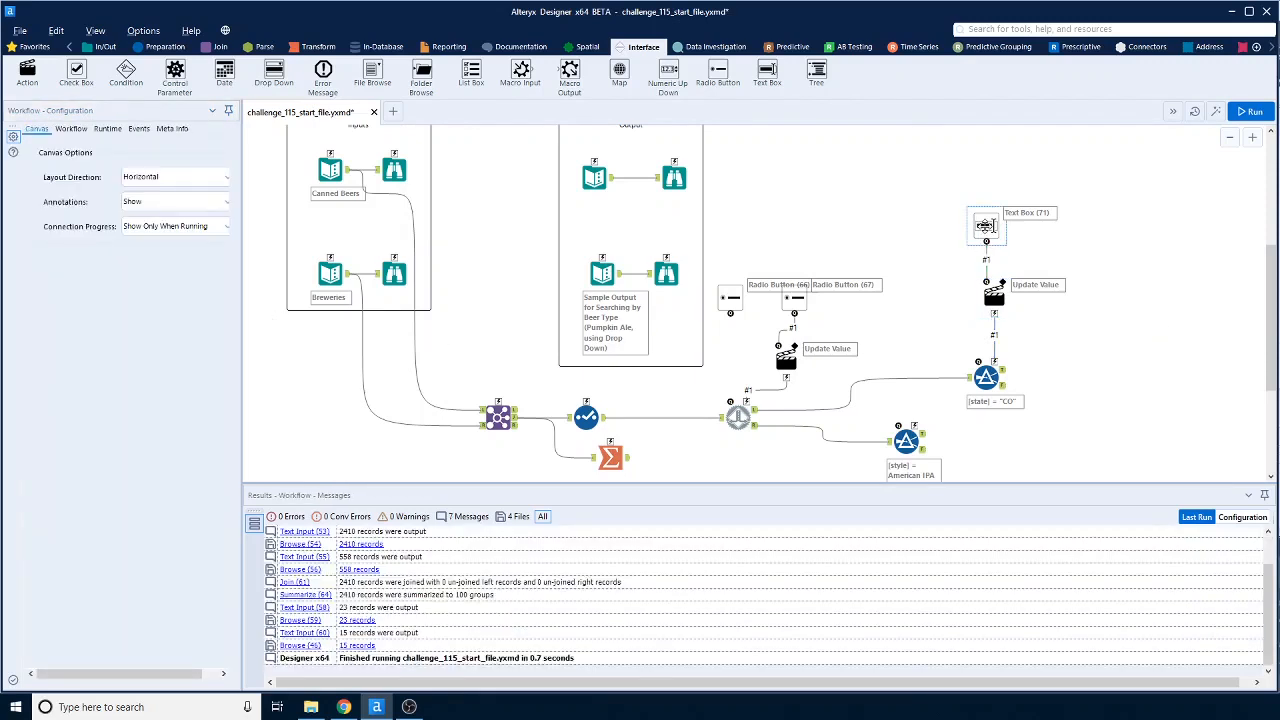
# - Move the style Filter slightly lower and add a Drop Down interface tool above it, beside the Text Box
pyautogui.click(985, 226)
pyautogui.scroll(-2, 1094, 257)
pyautogui.scroll(-1, 1094, 257)
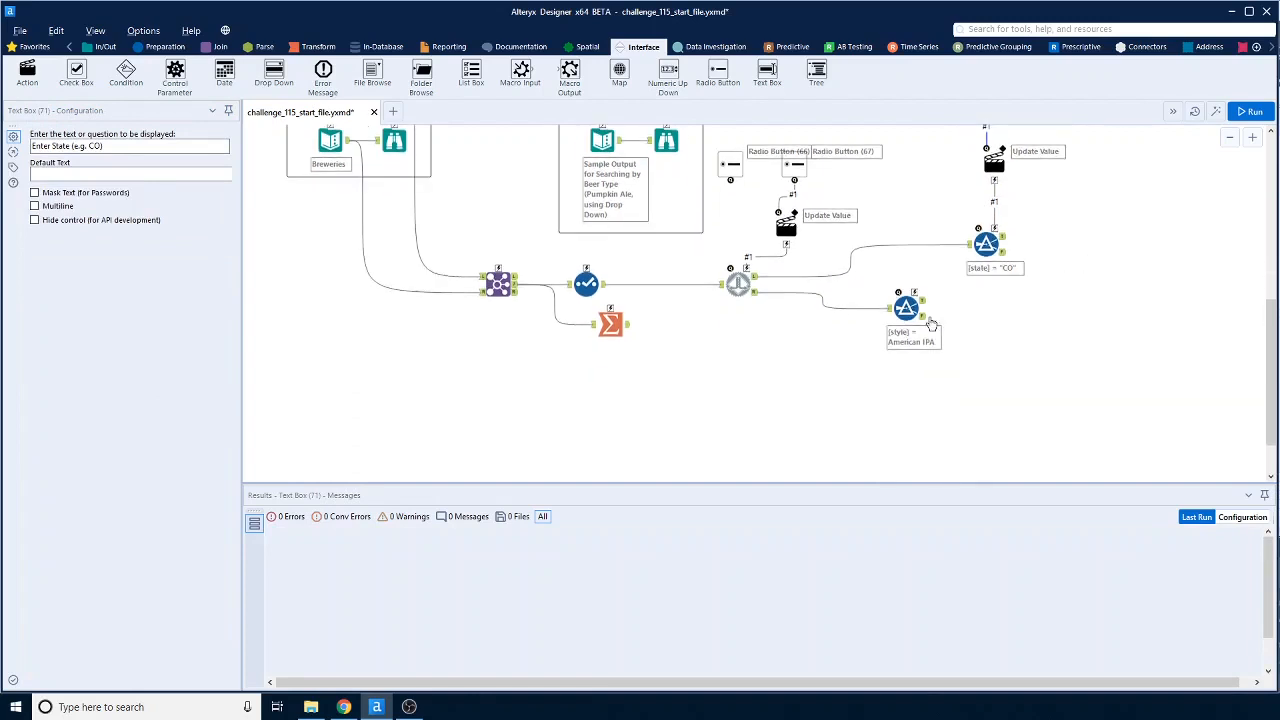
pyautogui.moveTo(907, 308)
pyautogui.mouseDown()
pyautogui.moveTo(930, 322)
pyautogui.moveTo(898, 324)
pyautogui.mouseUp()
pyautogui.scroll(3, 898, 324)
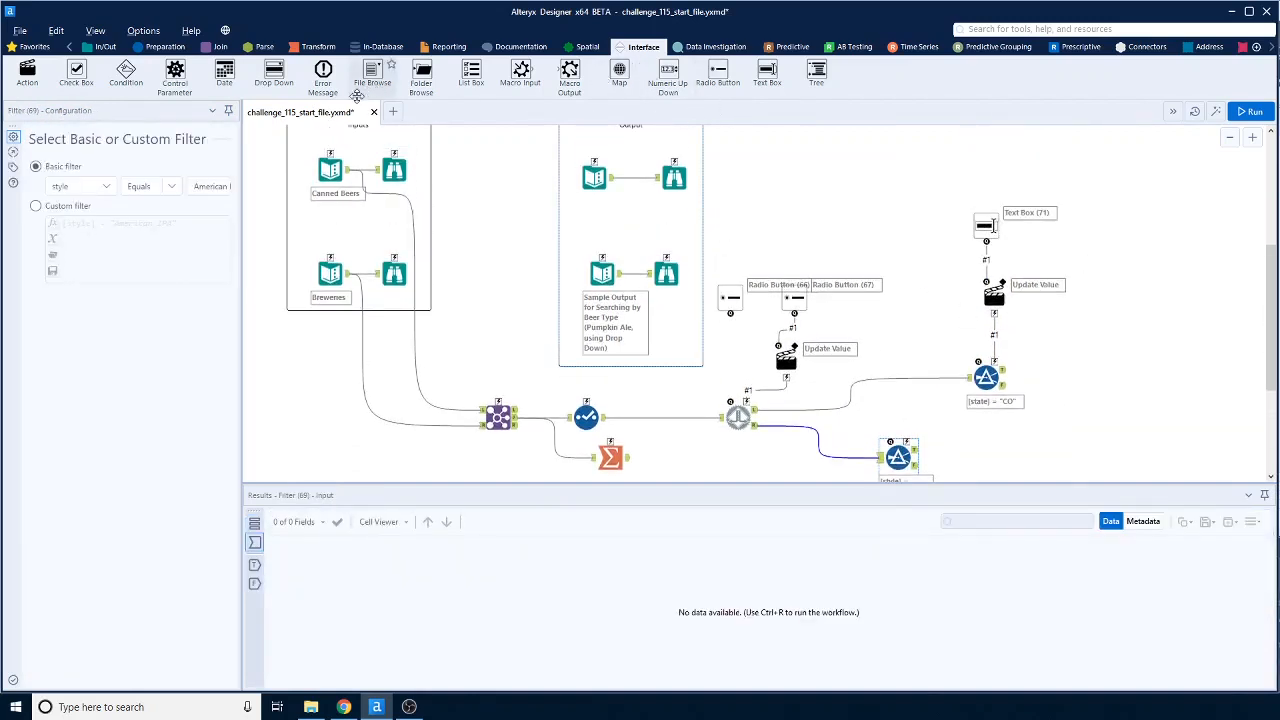
pyautogui.moveTo(274, 75); pyautogui.dragTo(906, 233)
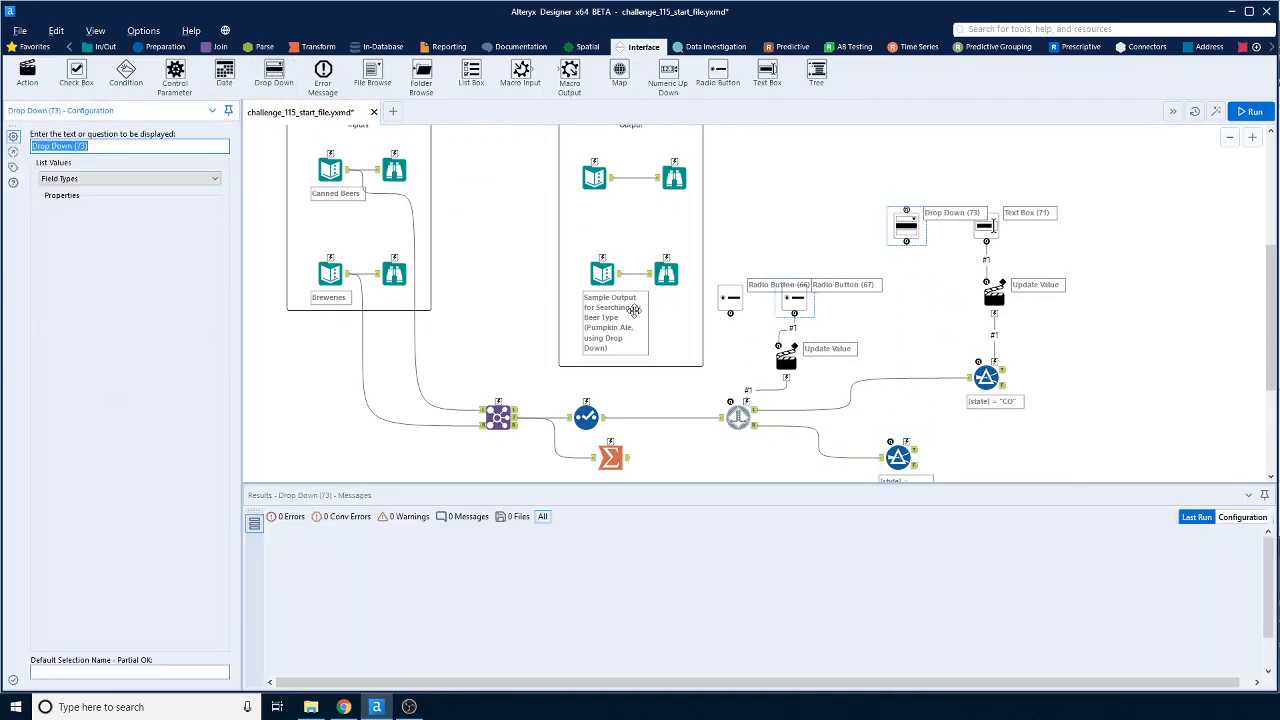
# - Set the Drop Down's list values to manually set values and copy all style records from the Summarize tool's output
pyautogui.click(90, 178)
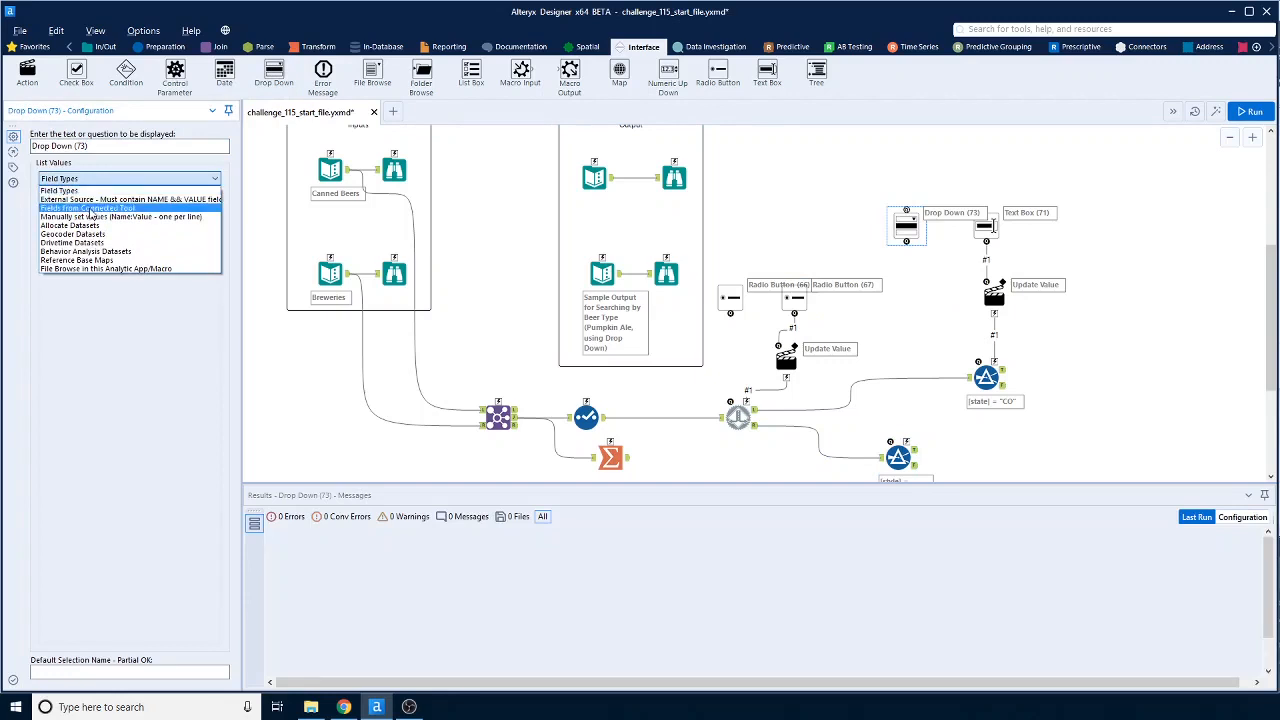
pyautogui.click(95, 209)
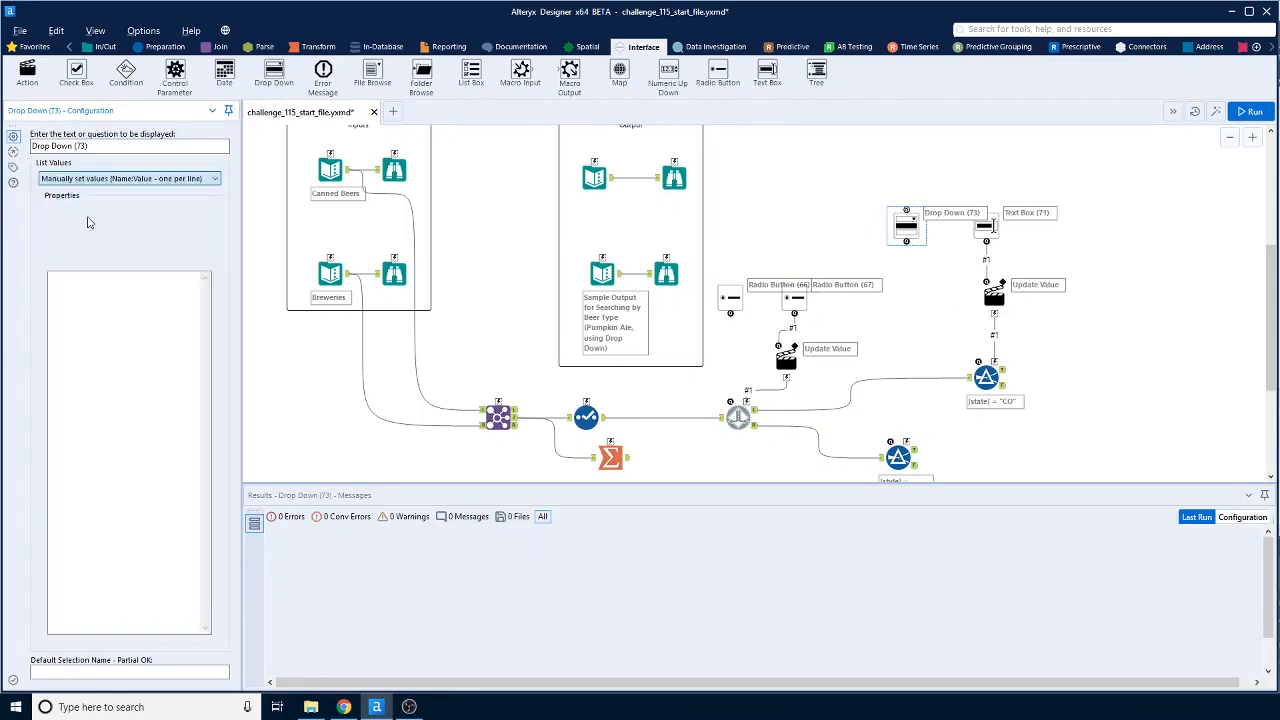
pyautogui.click(621, 457)
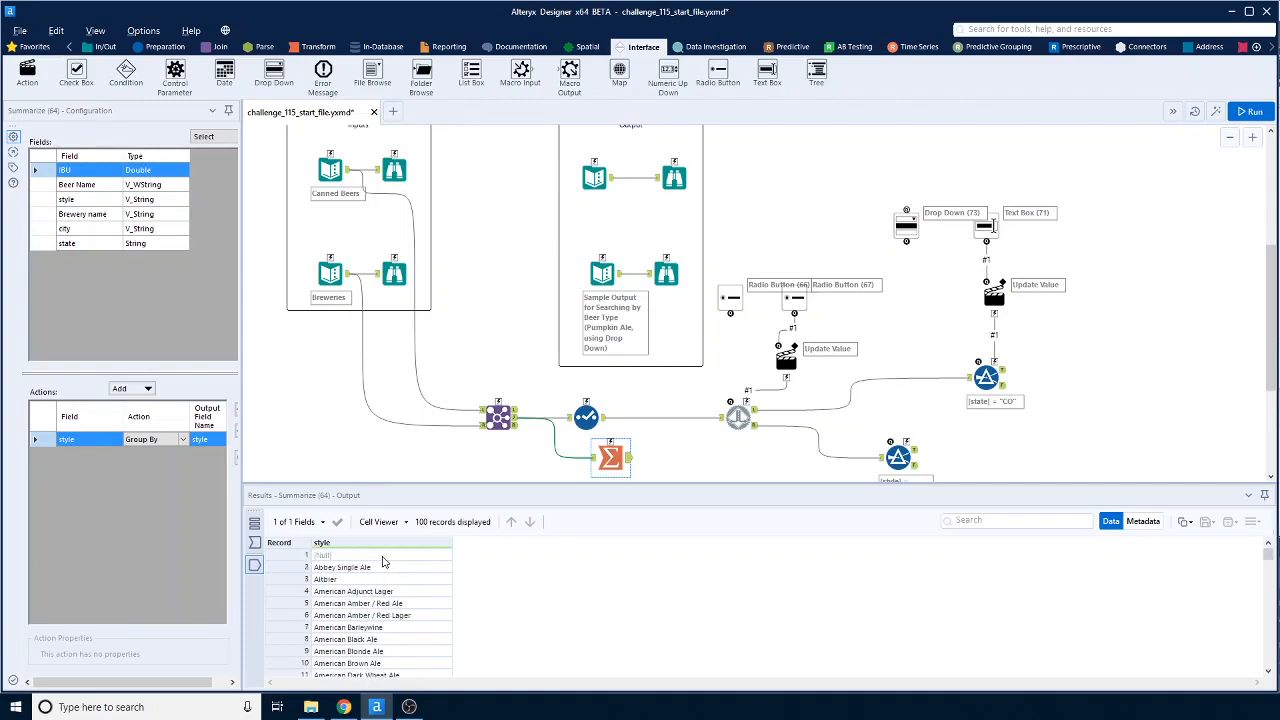
pyautogui.click(382, 561)
pyautogui.scroll(-14, 382, 561)
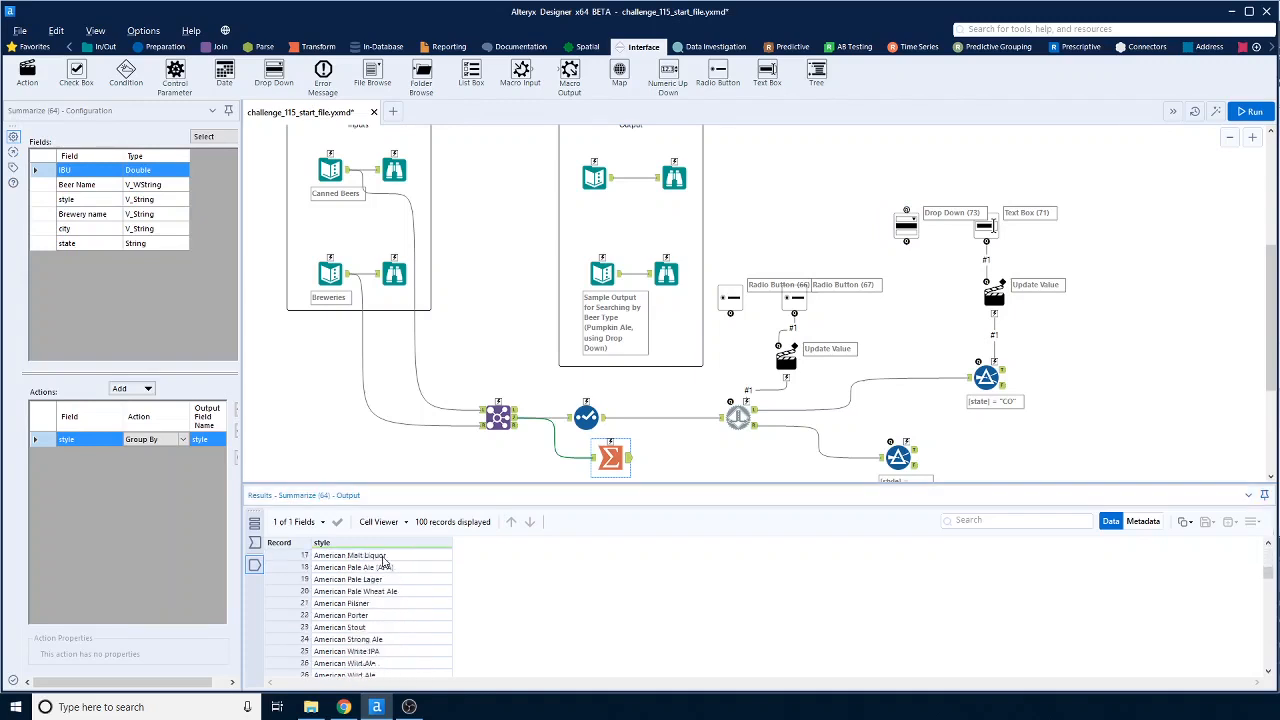
pyautogui.moveTo(1268, 605); pyautogui.dragTo(1268, 660)
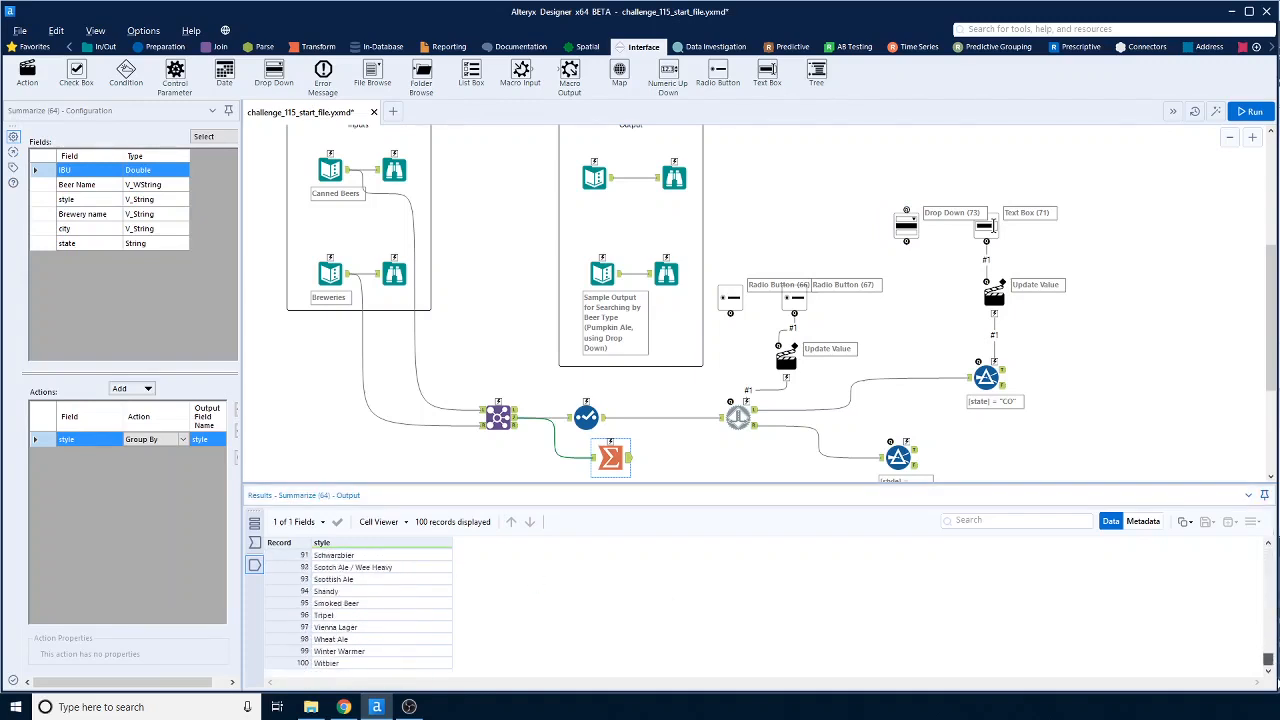
pyautogui.keyDown('shift'); pyautogui.click(349, 664); pyautogui.keyUp('shift')
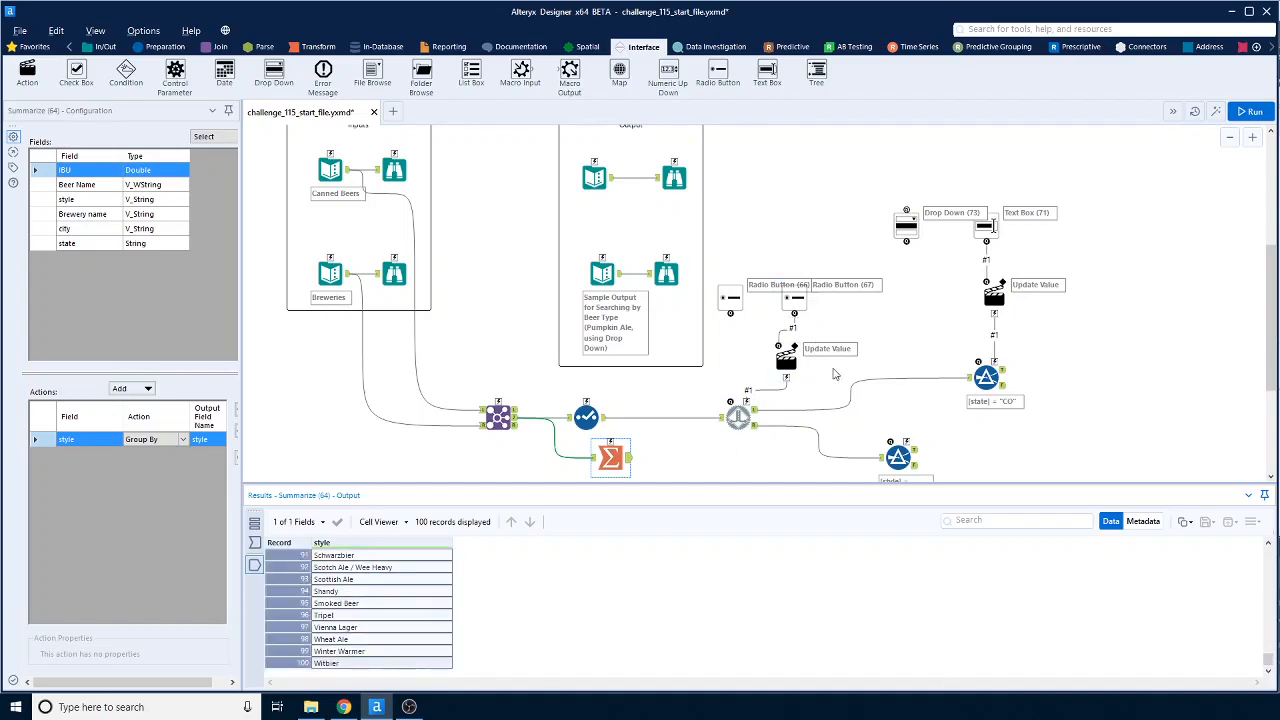
# - Paste the copied beer styles into the Drop Down's value list and remove the [Null] entry
pyautogui.click(906, 226)
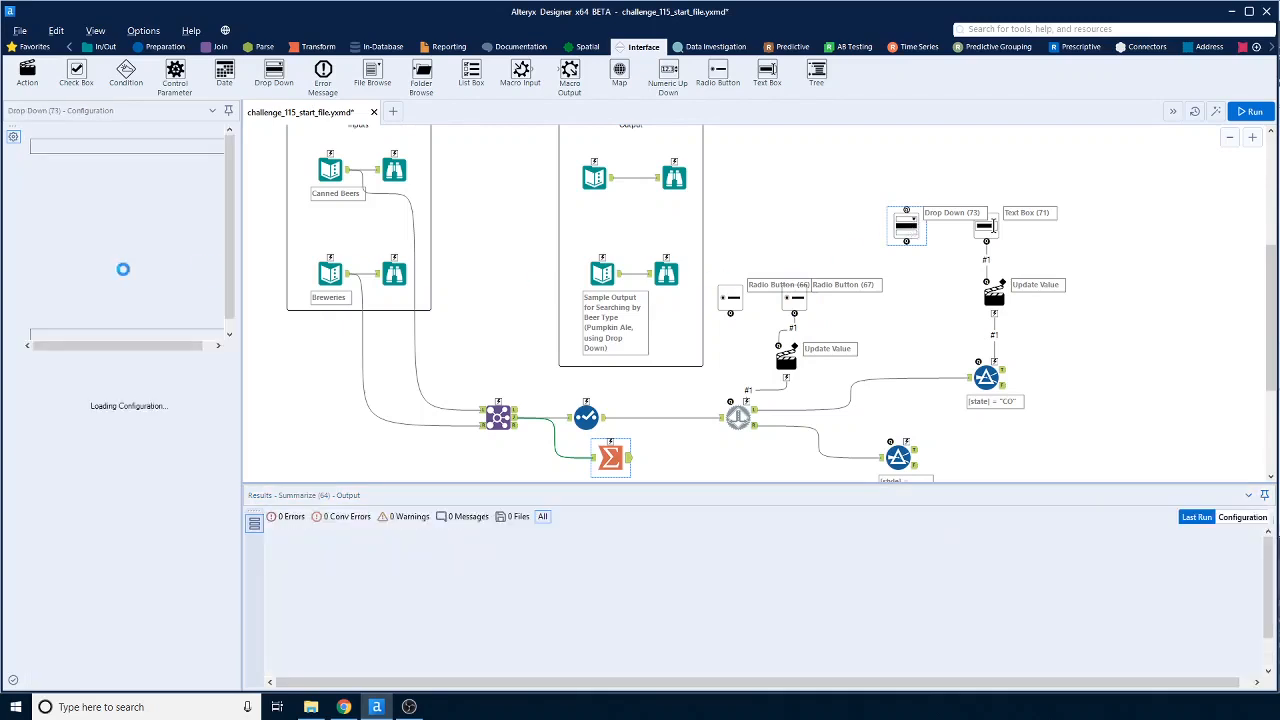
pyautogui.click(63, 241)
pyautogui.hotkey('ctrl', 'v')
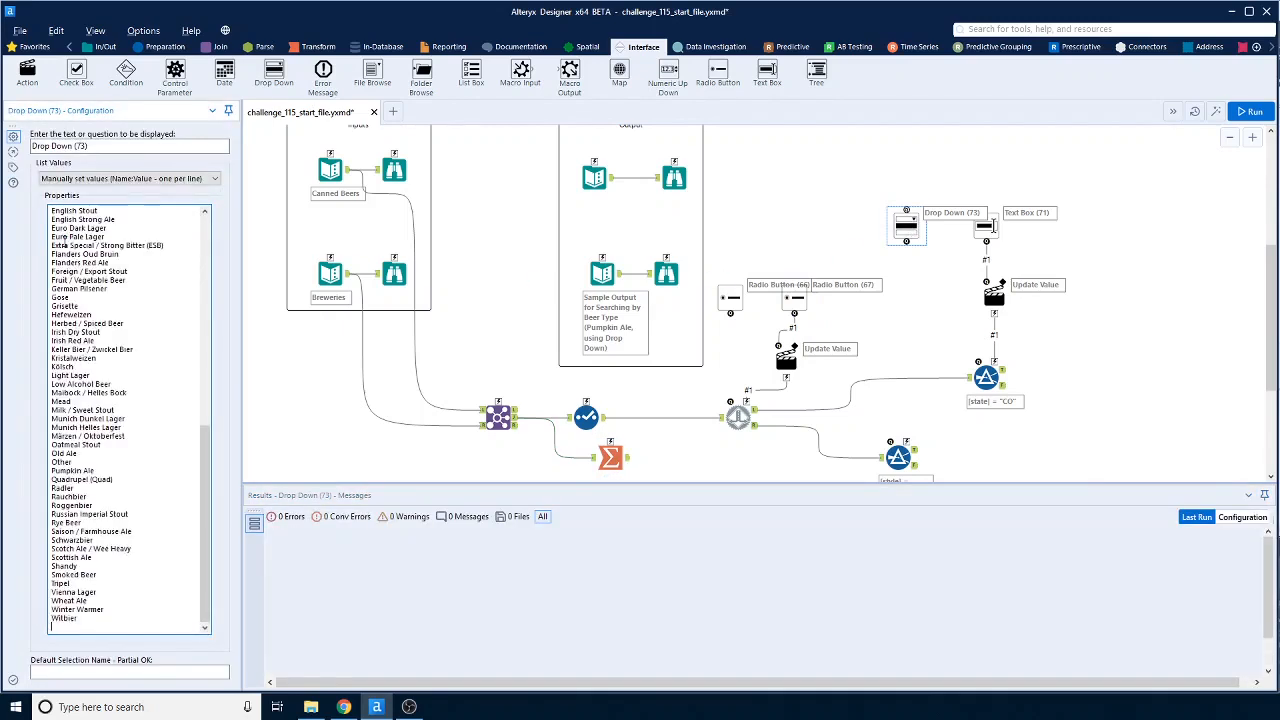
pyautogui.scroll(15, 72, 265)
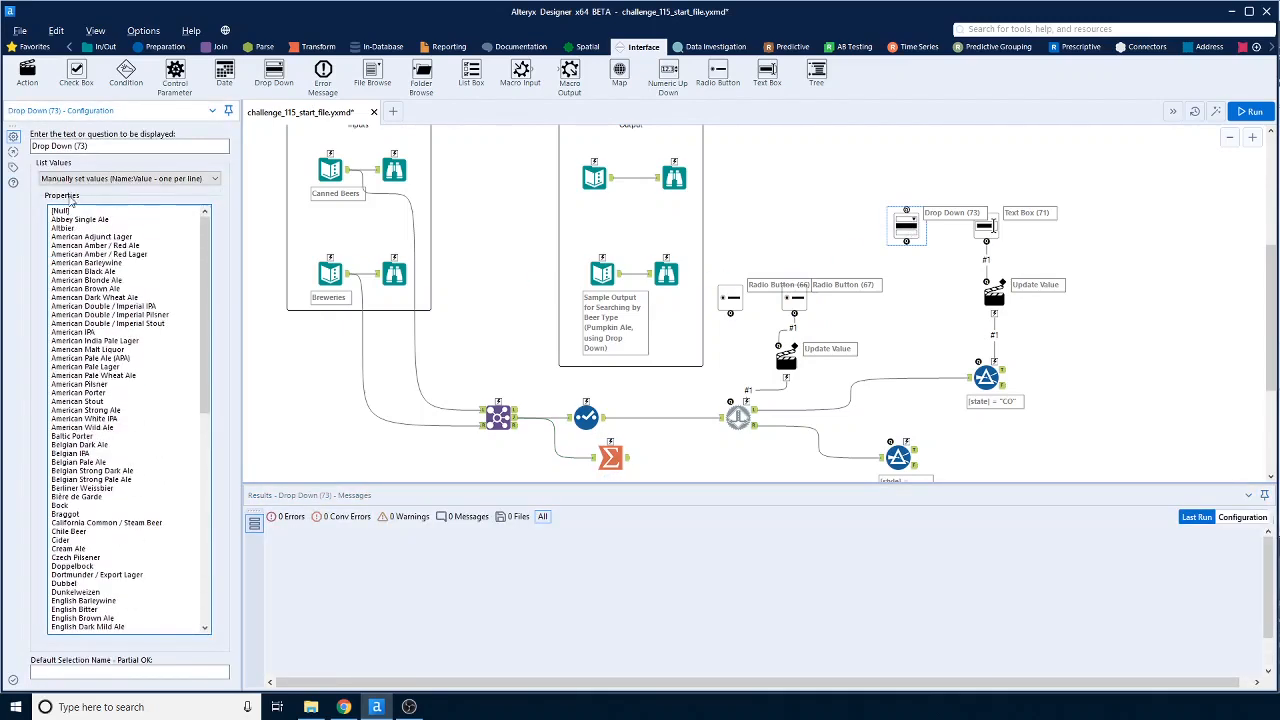
pyautogui.moveTo(72, 210); pyautogui.dragTo(15, 207)
pyautogui.click(902, 302)
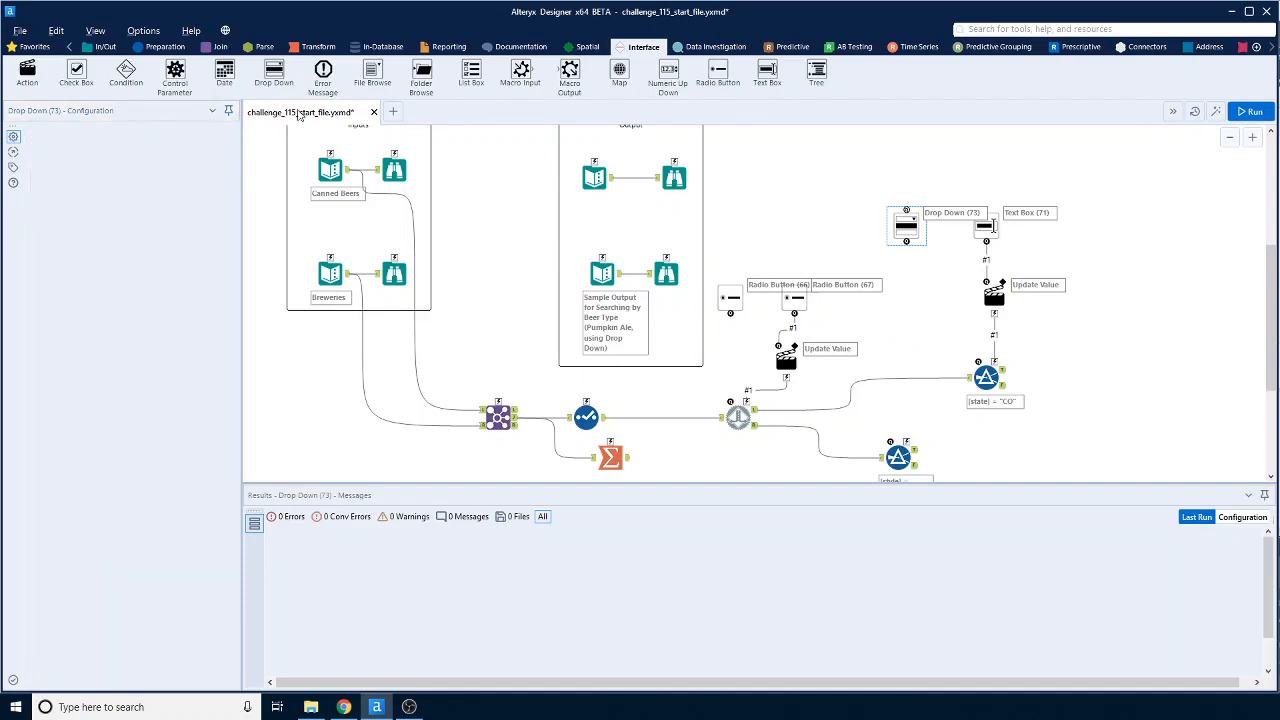
# - Link the Drop Down to the style Filter through an Action that updates the Operand value "American IPA", and run the workflow
pyautogui.moveTo(28, 76); pyautogui.dragTo(908, 442)
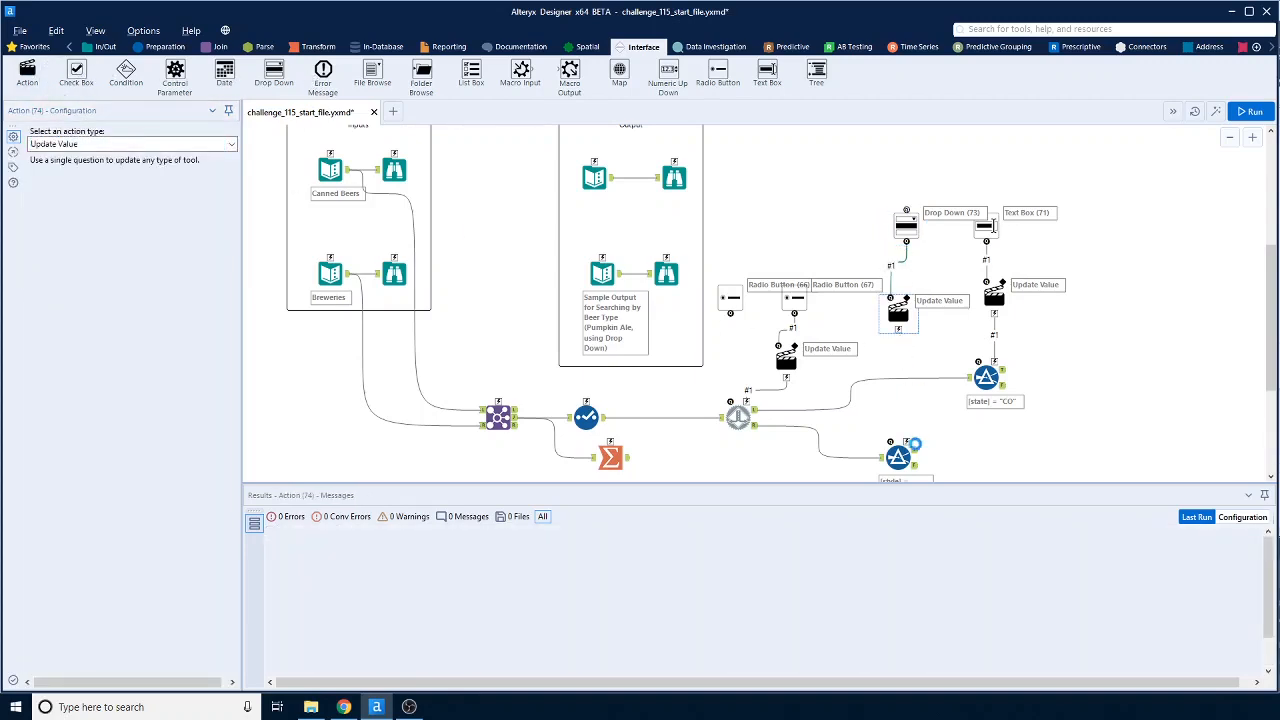
pyautogui.click(906, 316)
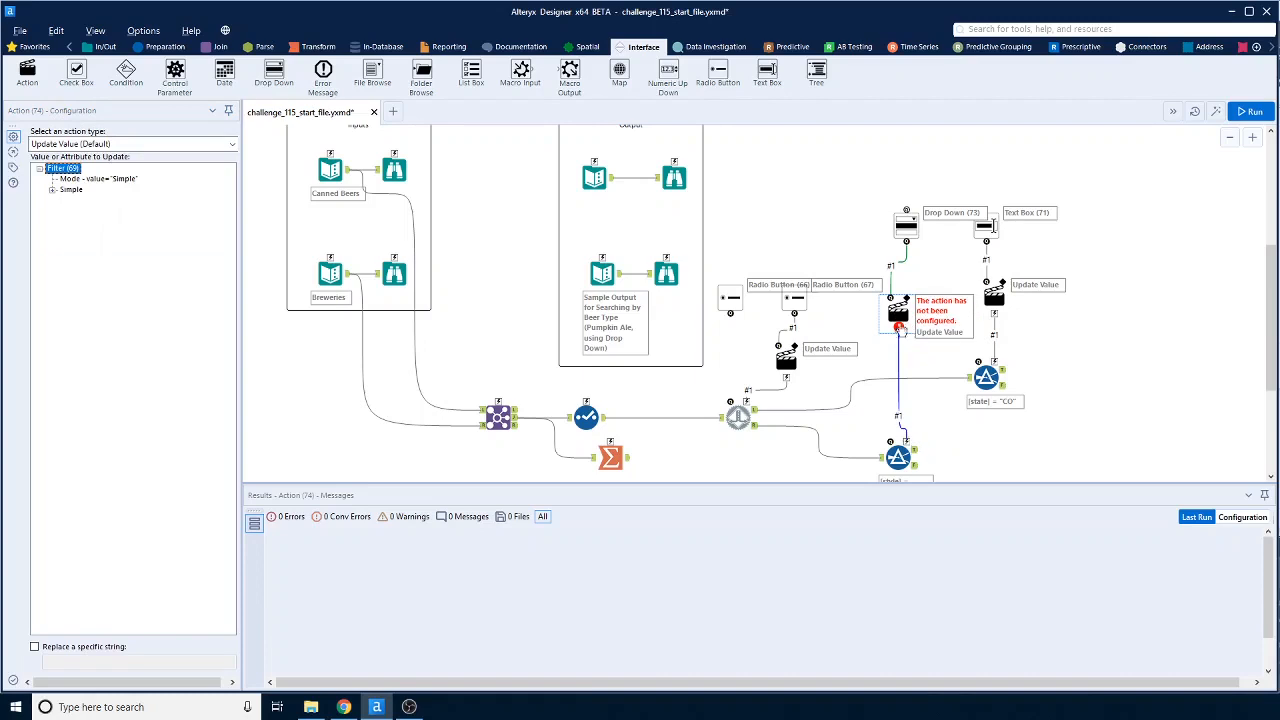
pyautogui.click(52, 190)
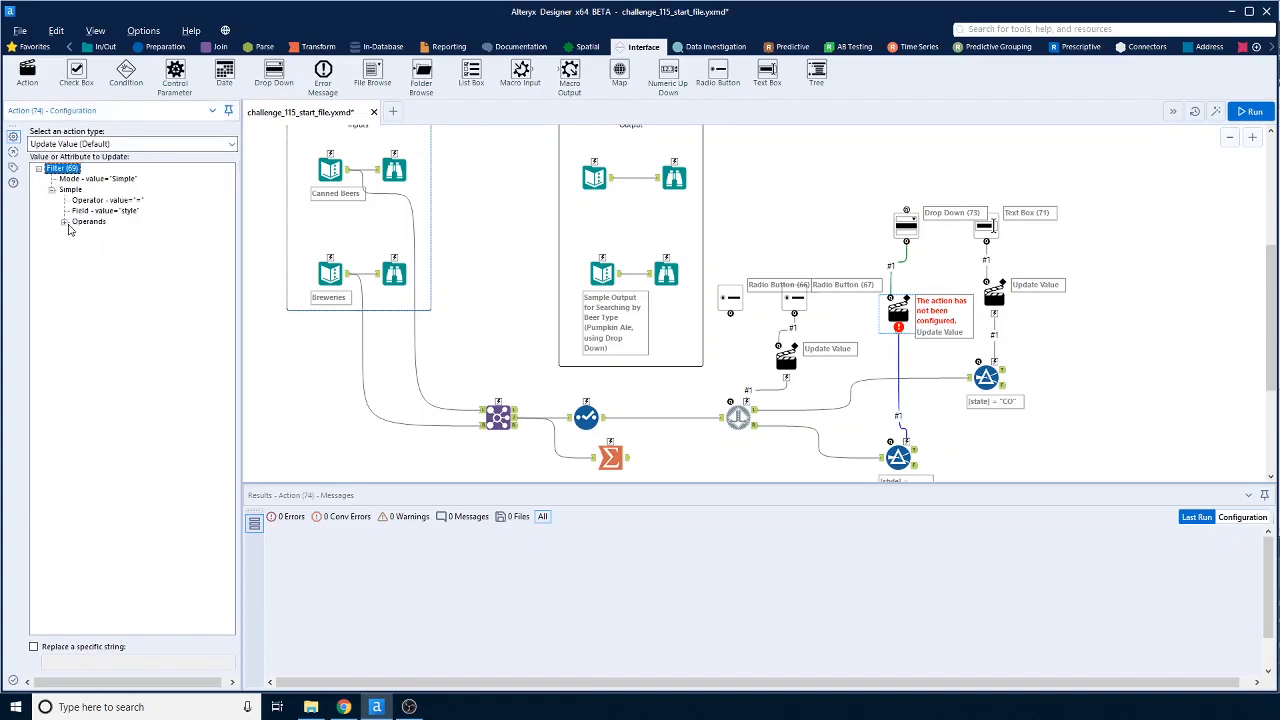
pyautogui.click(64, 222)
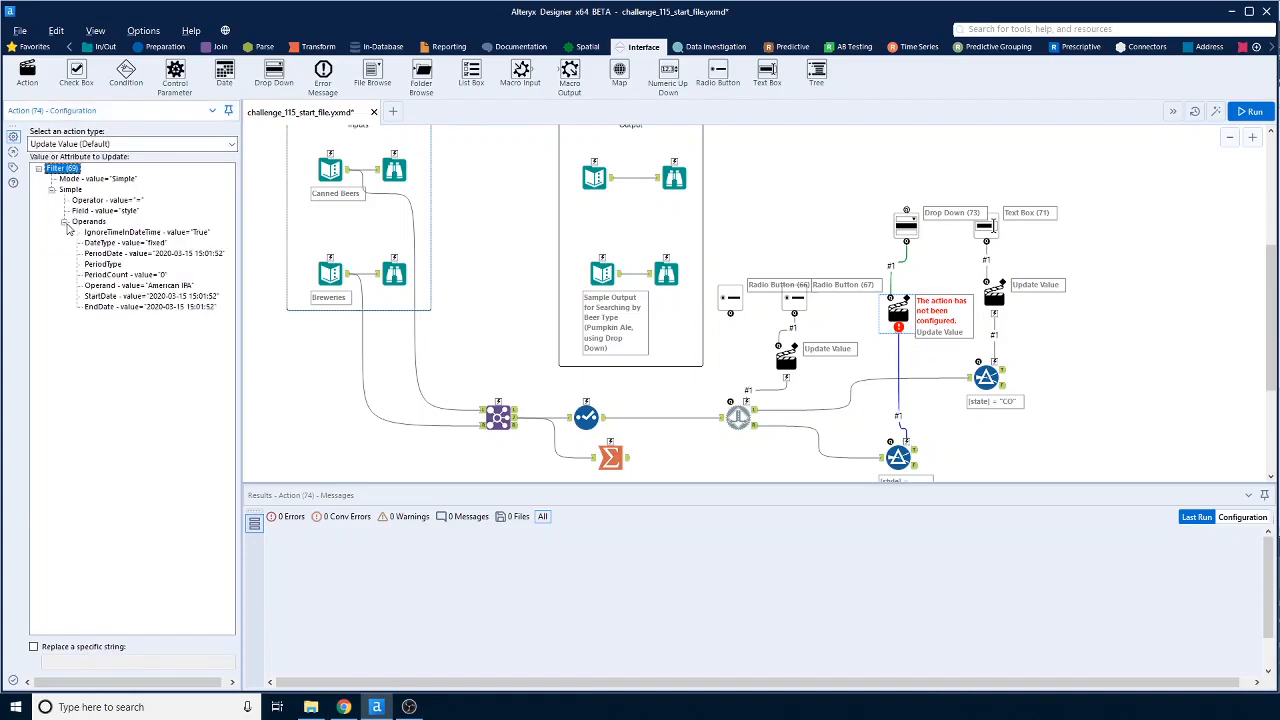
pyautogui.click(160, 287)
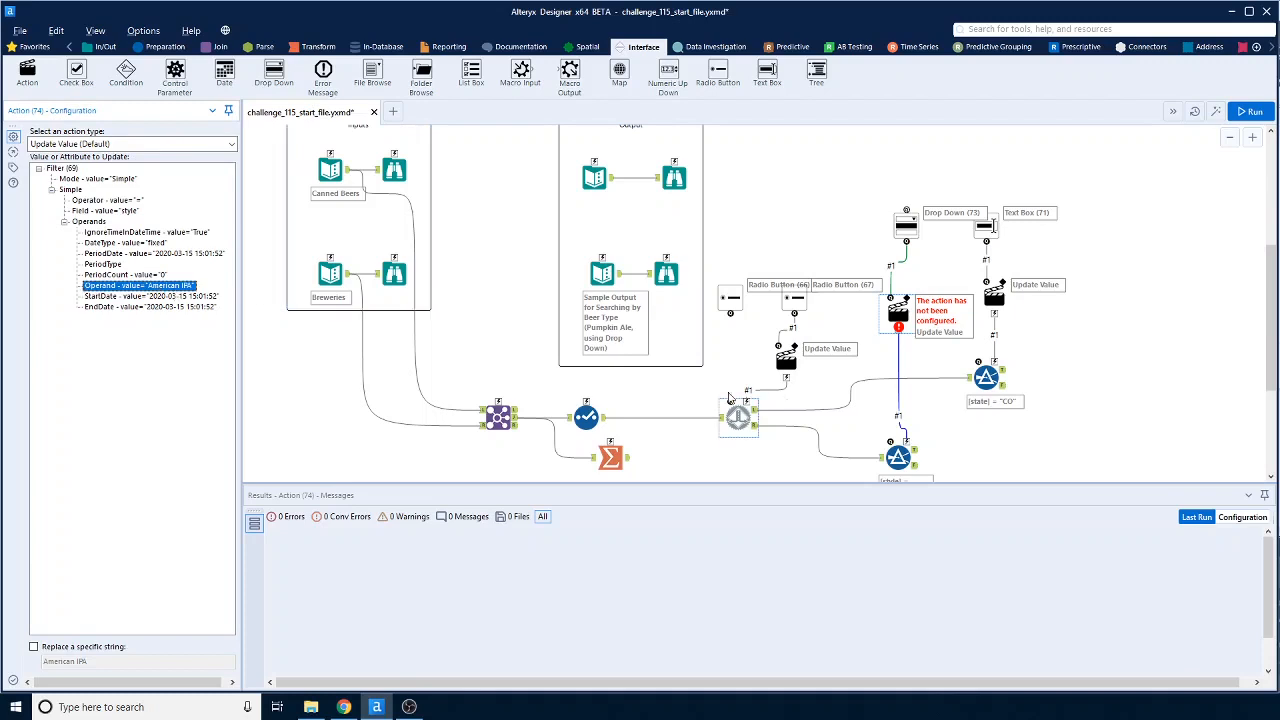
pyautogui.click(1172, 434)
pyautogui.hotkey('ctrl', 'r')
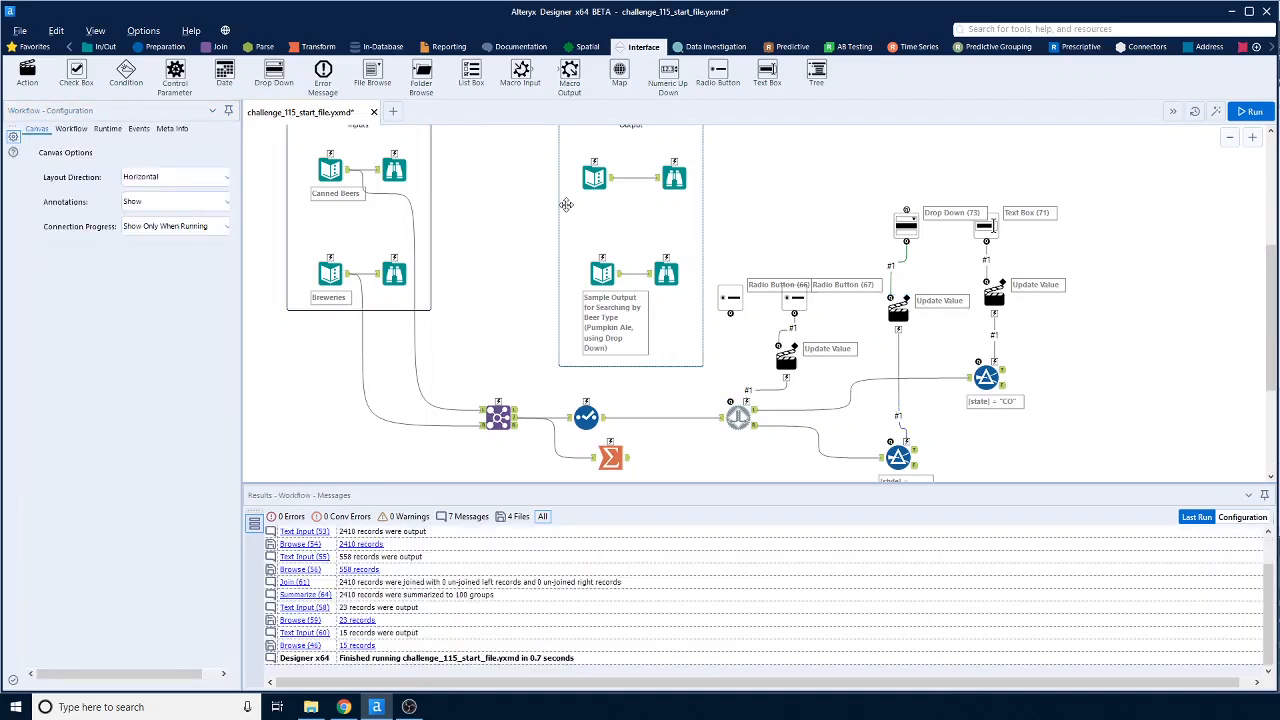
# - Add a Detour End tool after the Filters and connect the true outputs of both the state and style Filters to it
pyautogui.scroll(-1, 486, 191)
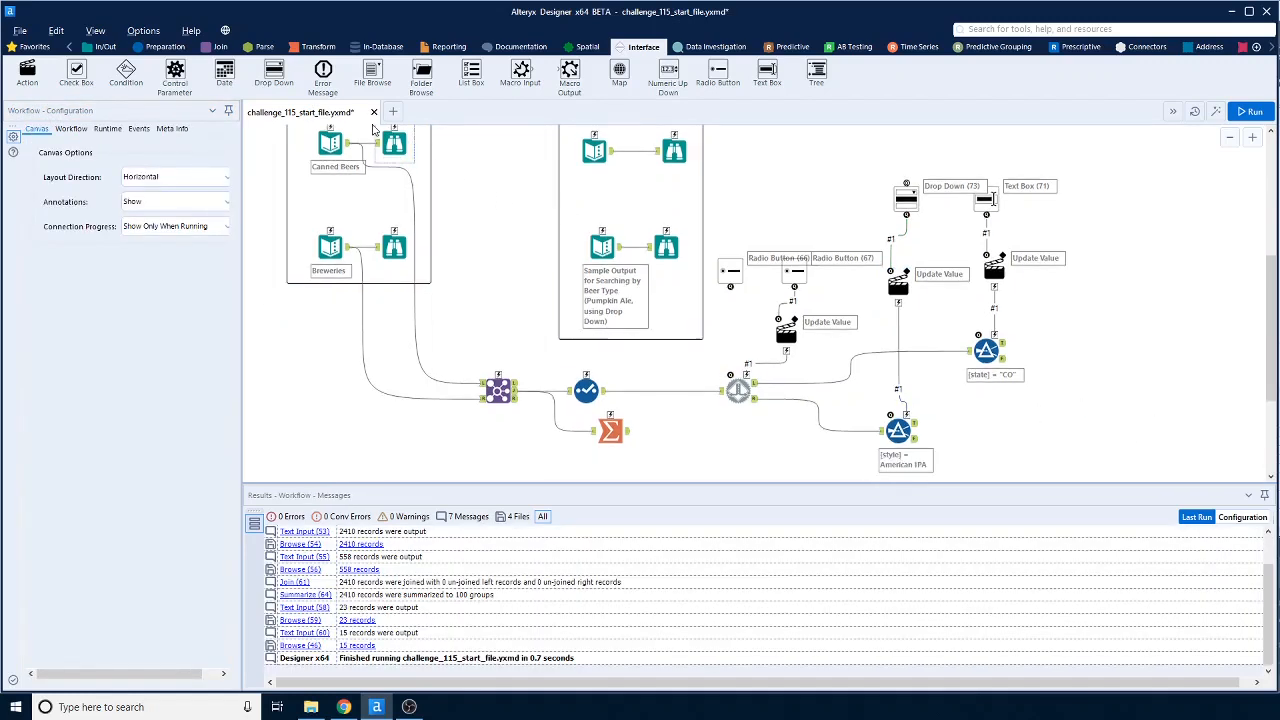
pyautogui.click(1272, 48)
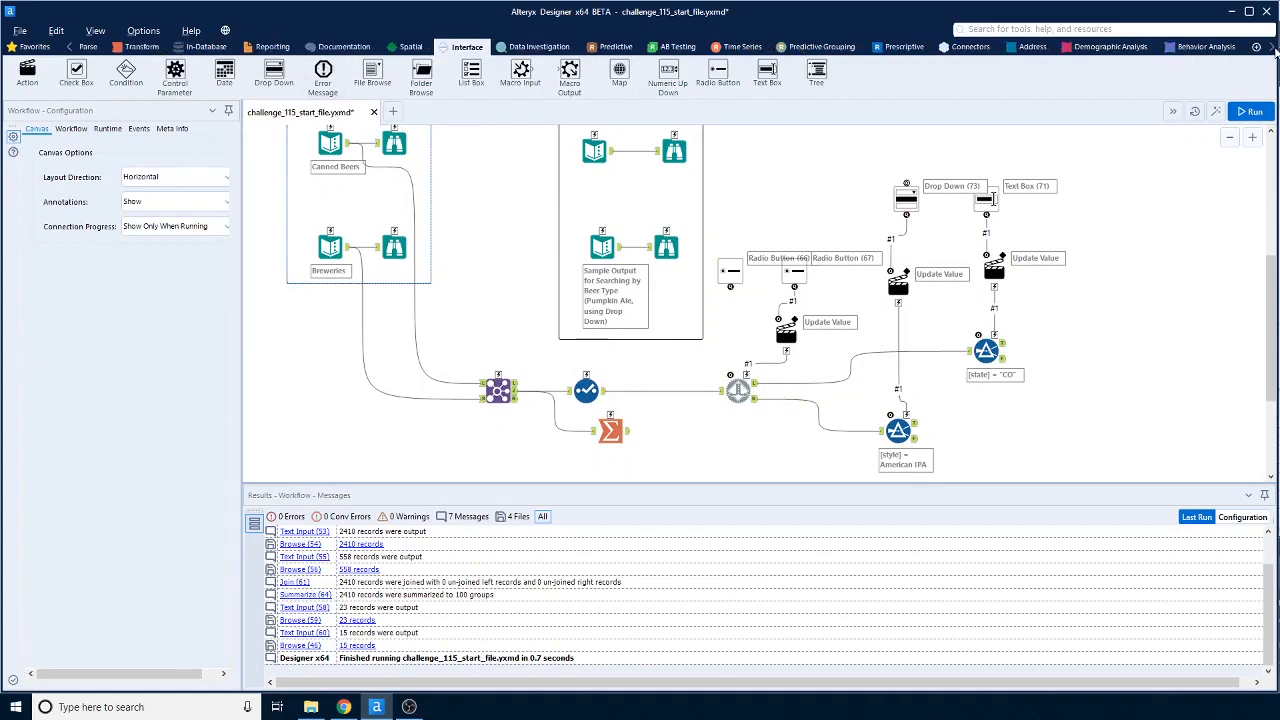
pyautogui.click(1058, 47)
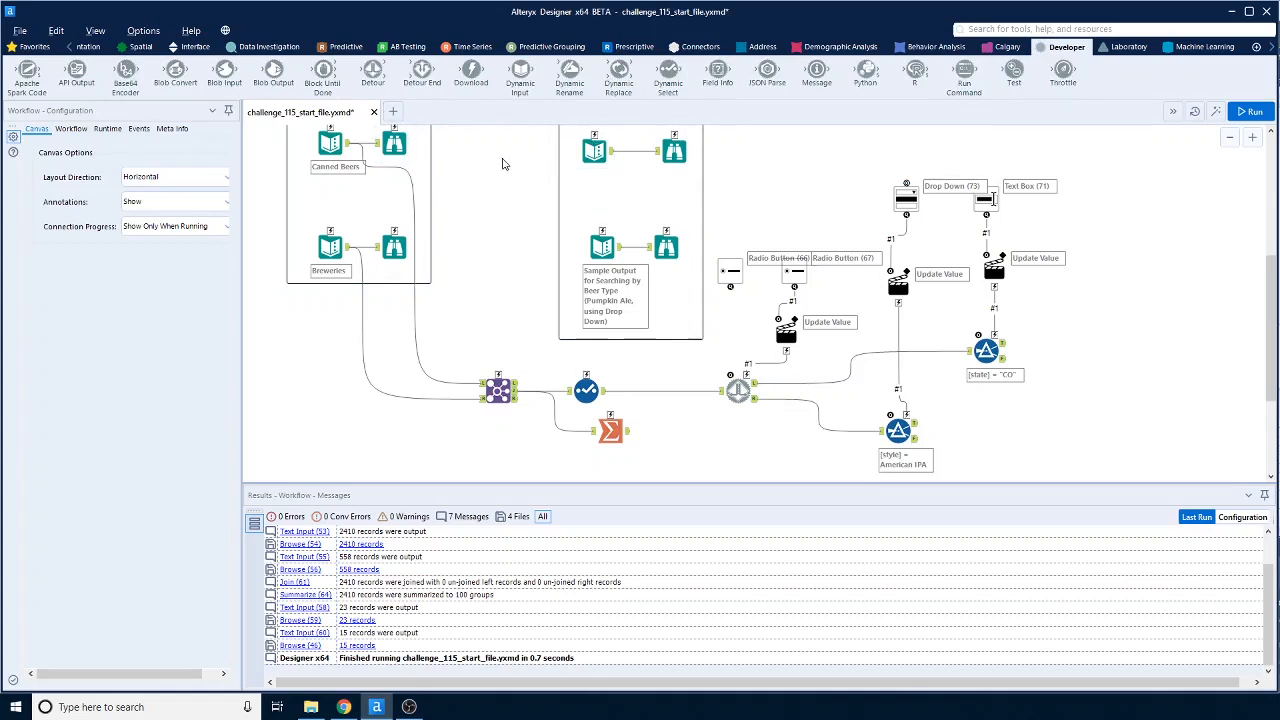
pyautogui.moveTo(421, 72); pyautogui.dragTo(1075, 350)
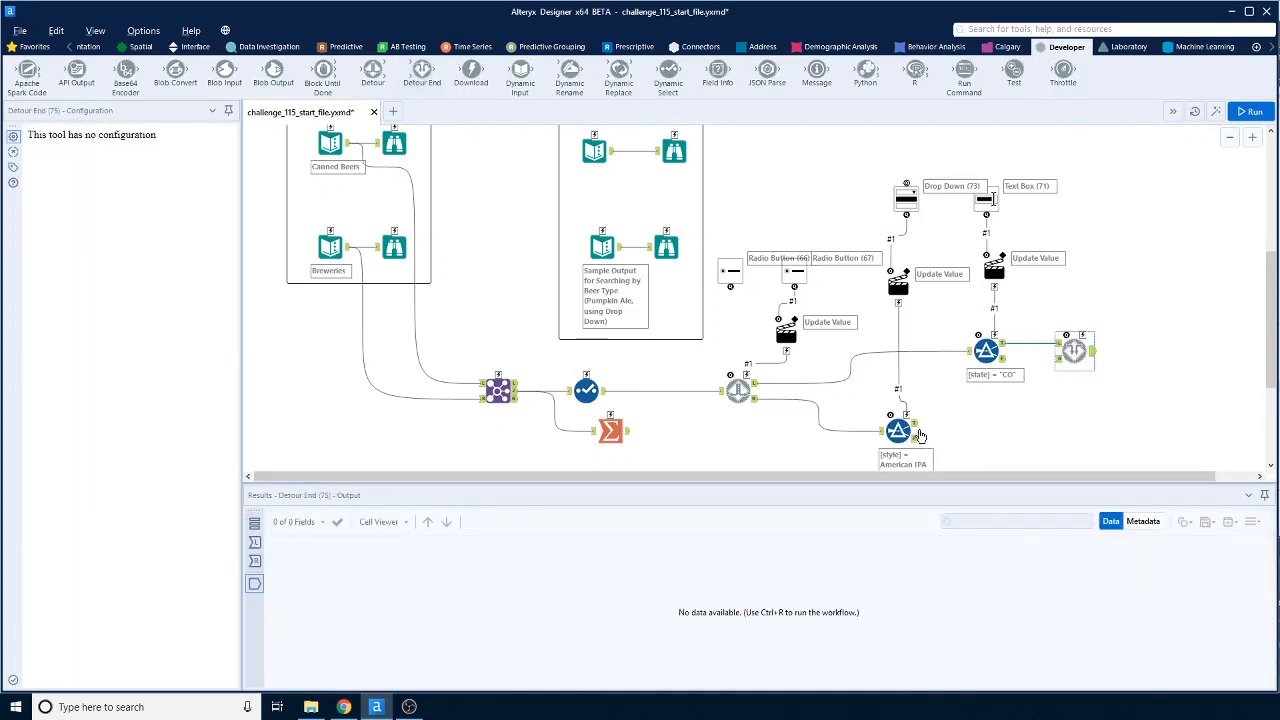
pyautogui.moveTo(916, 425); pyautogui.dragTo(1090, 390)
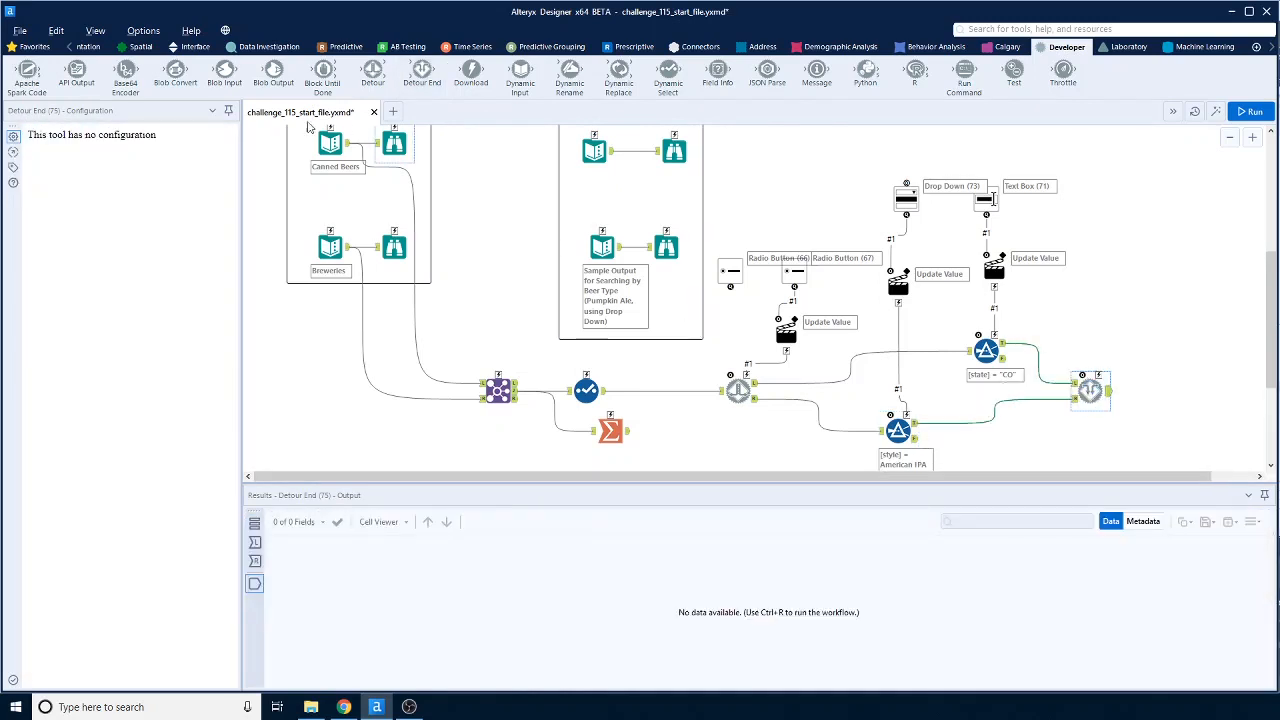
# - Add a Table reporting tool connected to the Detour End's output
pyautogui.click(346, 47)
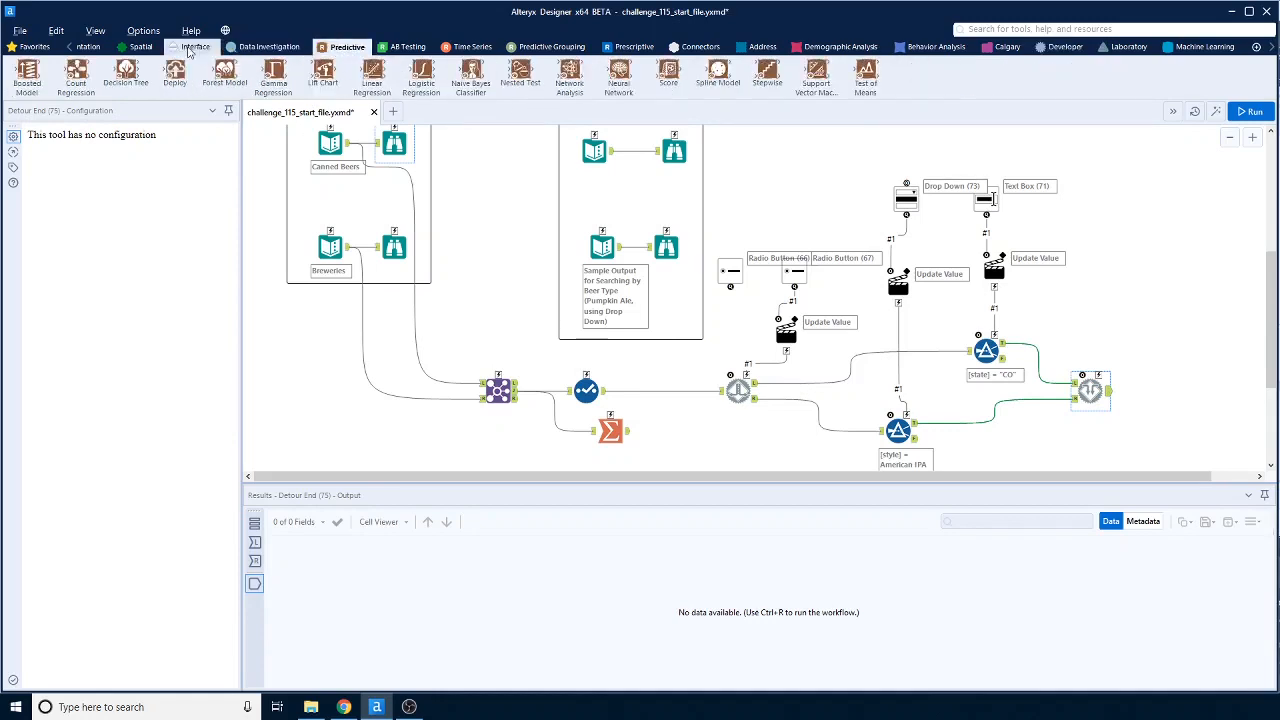
pyautogui.click(77, 47)
pyautogui.click(77, 47)
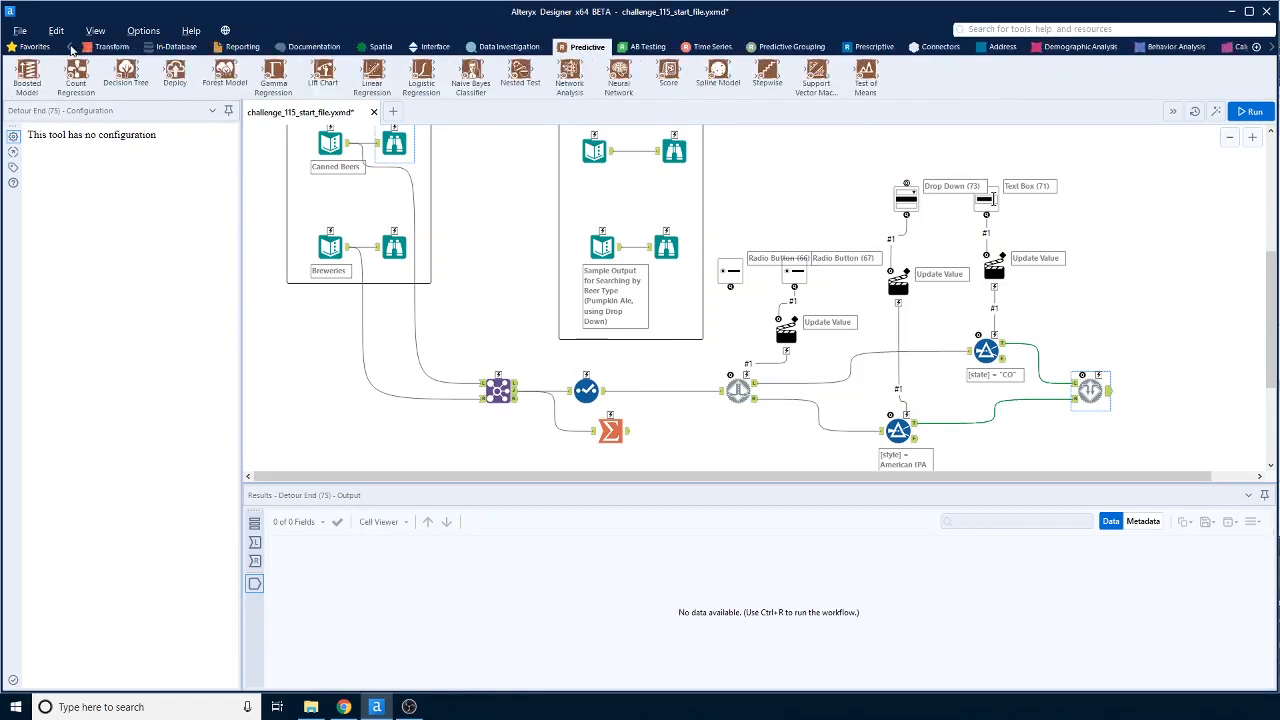
pyautogui.click(233, 47)
pyautogui.moveTo(668, 76); pyautogui.dragTo(1160, 392)
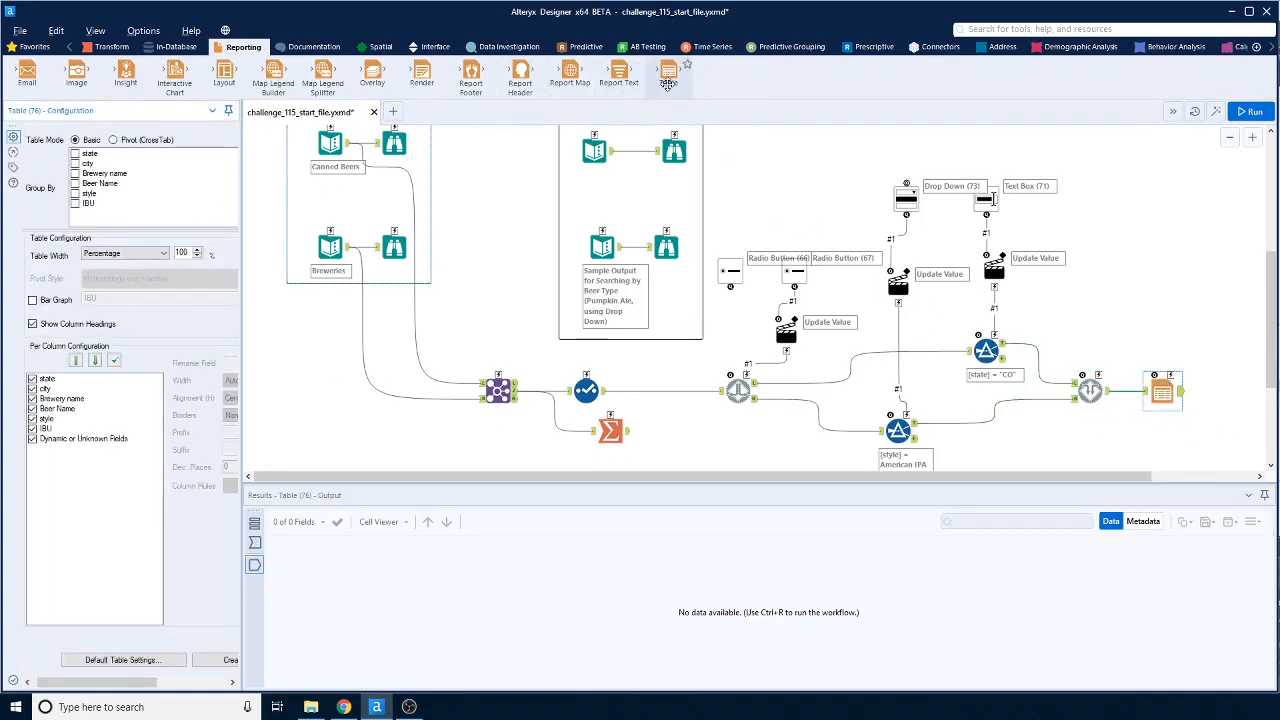
# - Add a Render tool after the Table with output mode Temporary HTML File, and run the workflow
pyautogui.moveTo(421, 72); pyautogui.dragTo(1226, 393)
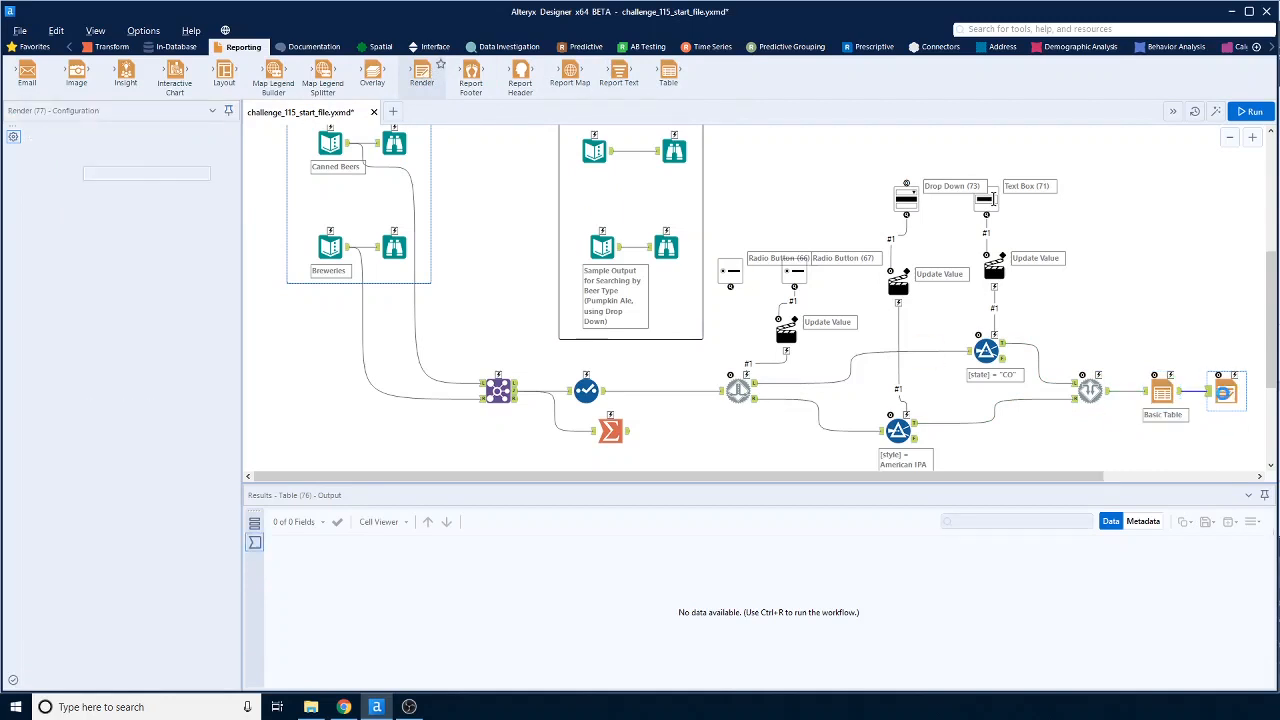
pyautogui.click(140, 152)
pyautogui.click(130, 166)
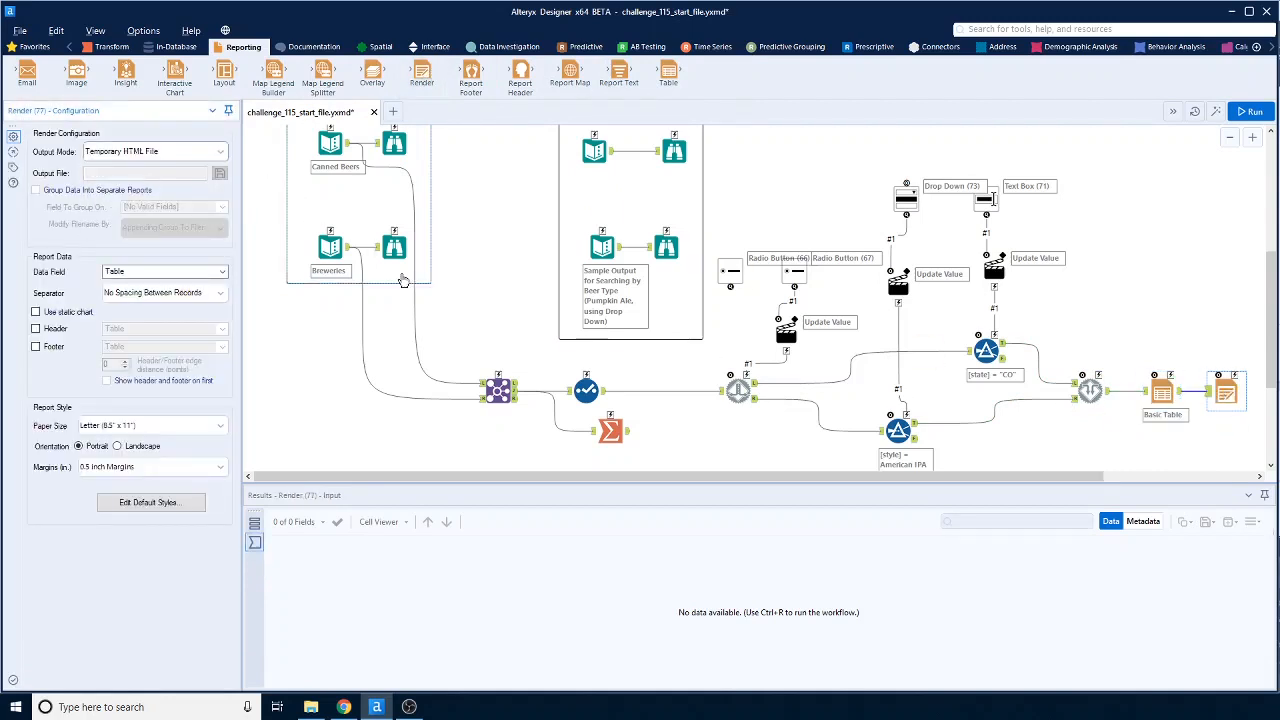
pyautogui.click(826, 449)
pyautogui.hotkey('ctrl', 'r')
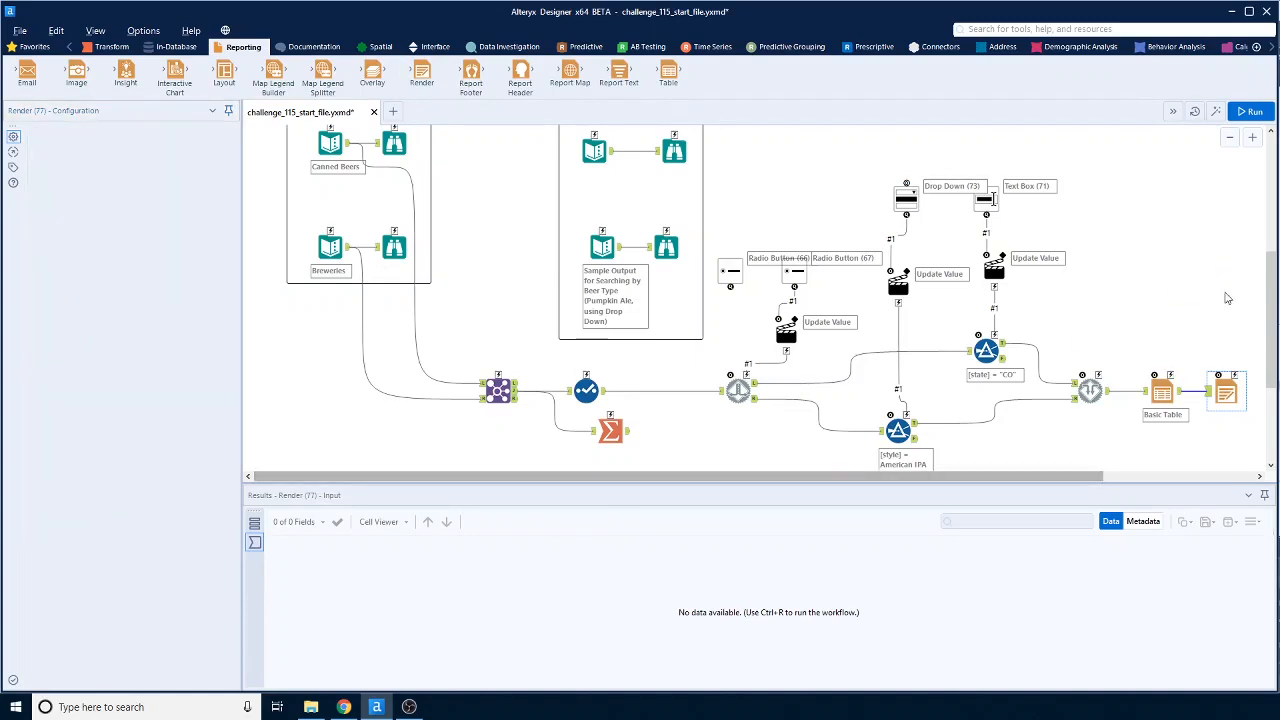
# - Test the workflow as an analytic app using By State with CA as the entered state
pyautogui.scroll(-3, 1274, 277)
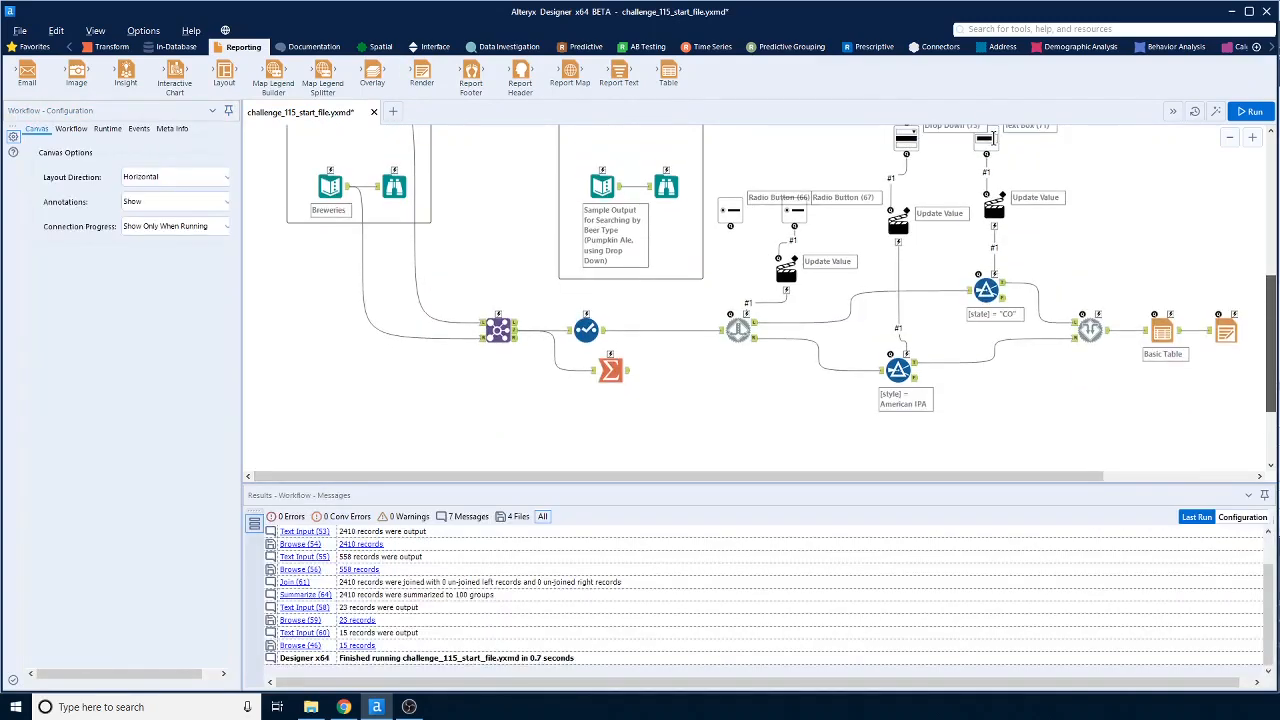
pyautogui.click(1215, 111)
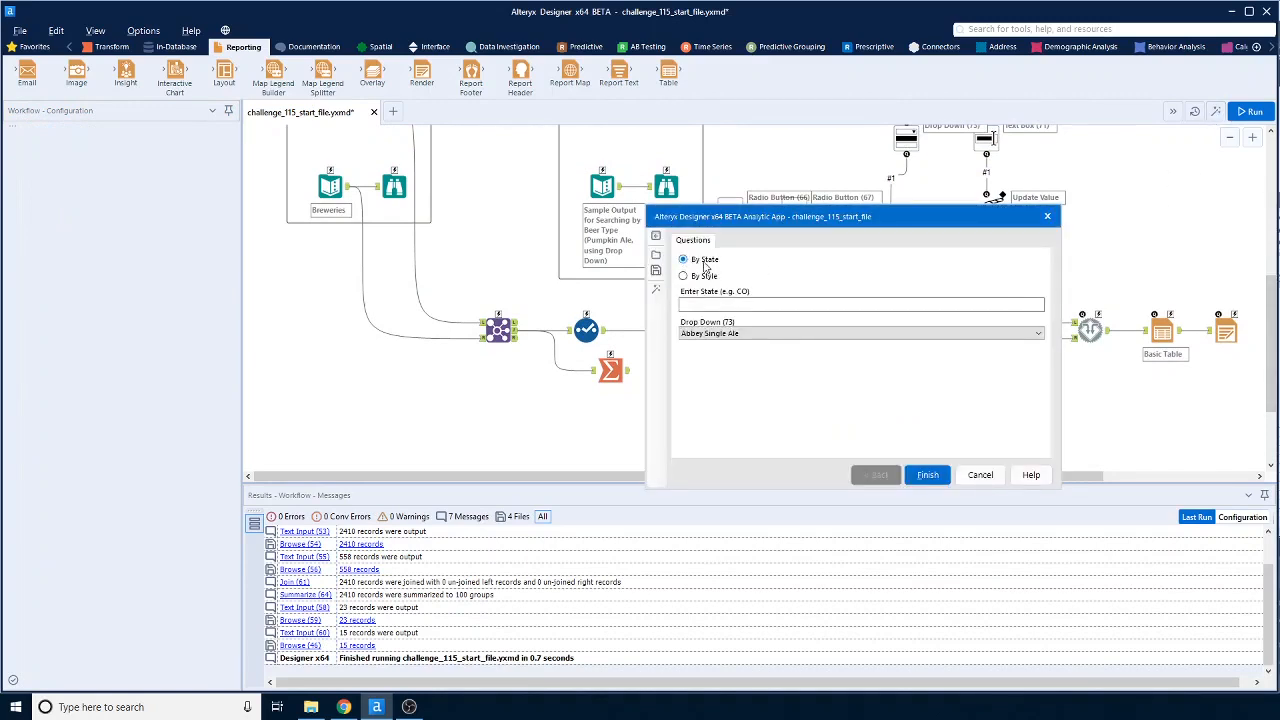
pyautogui.click(806, 337)
pyautogui.click(806, 337)
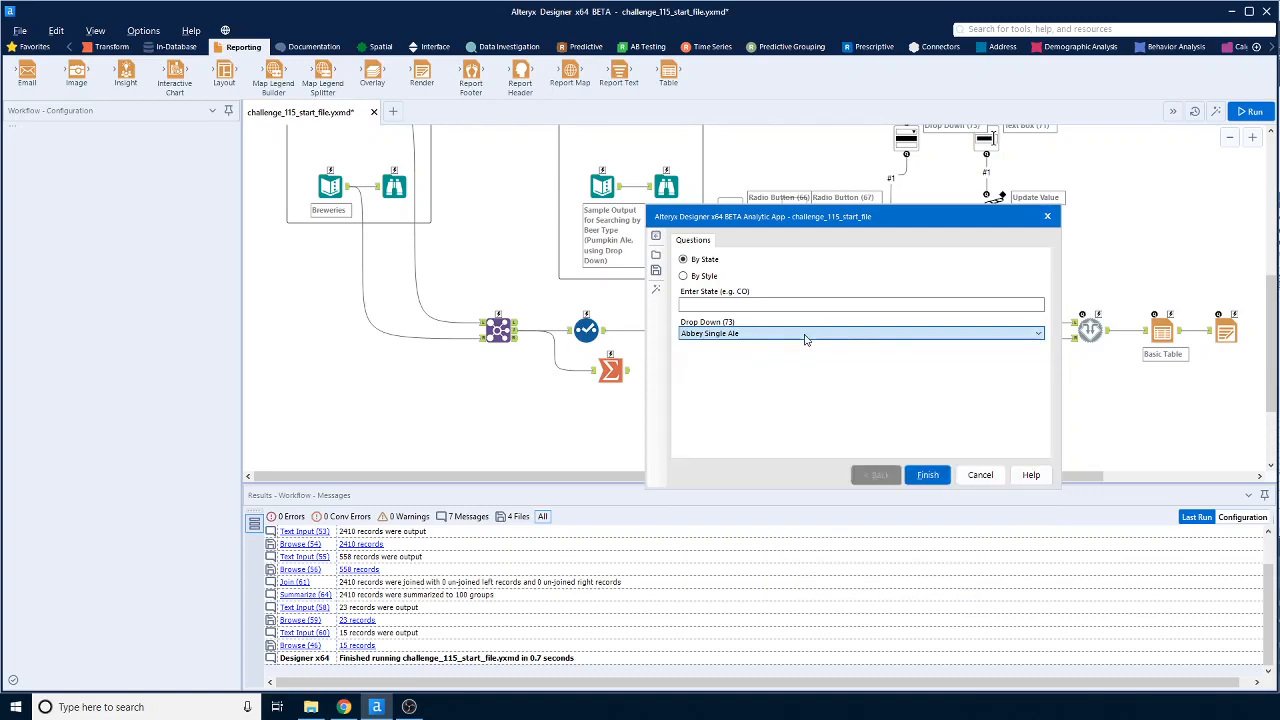
pyautogui.click(735, 304)
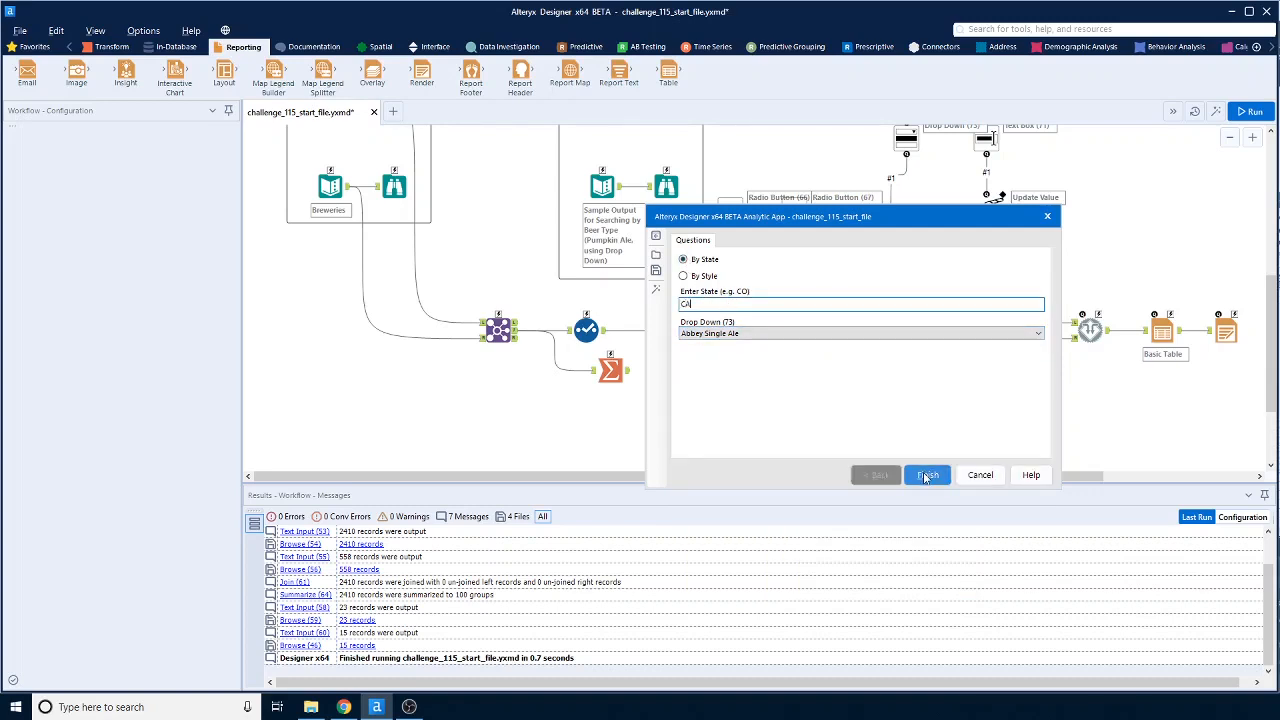
pyautogui.click(925, 476)
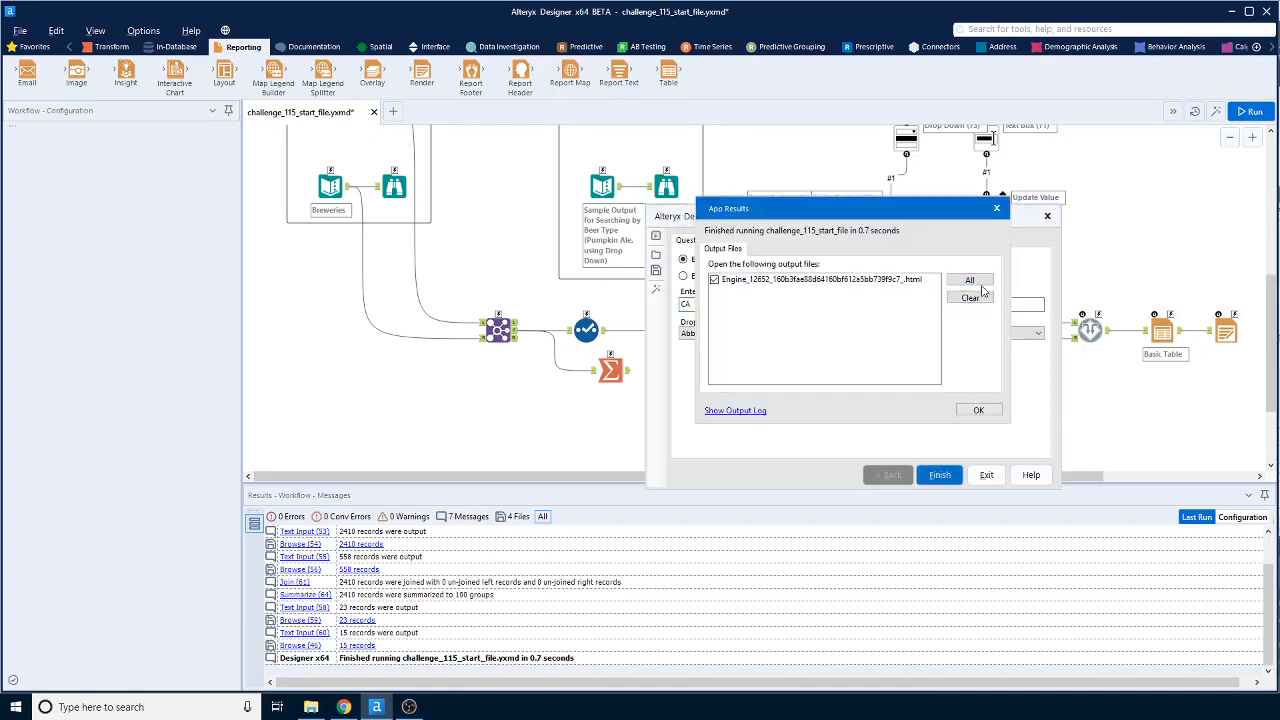
# - Open the app run's HTML output file and review the beers listed for CA
pyautogui.click(978, 411)
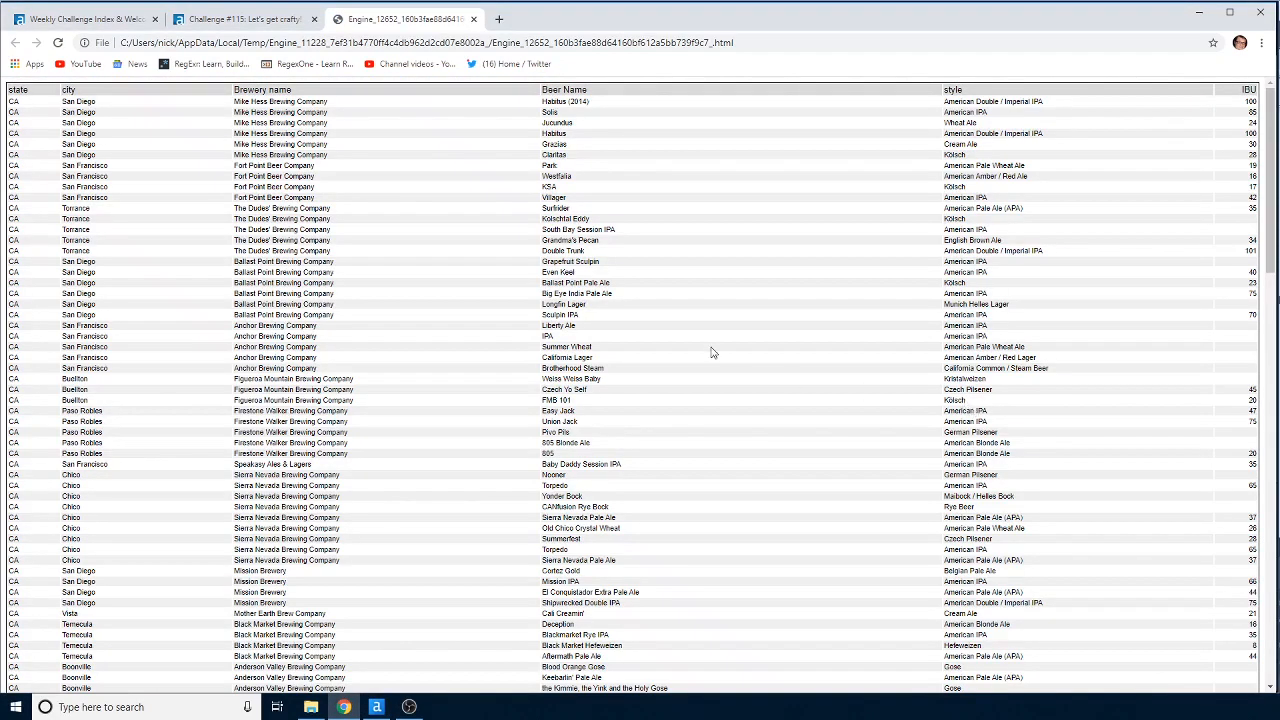
pyautogui.scroll(-5, 50, 157)
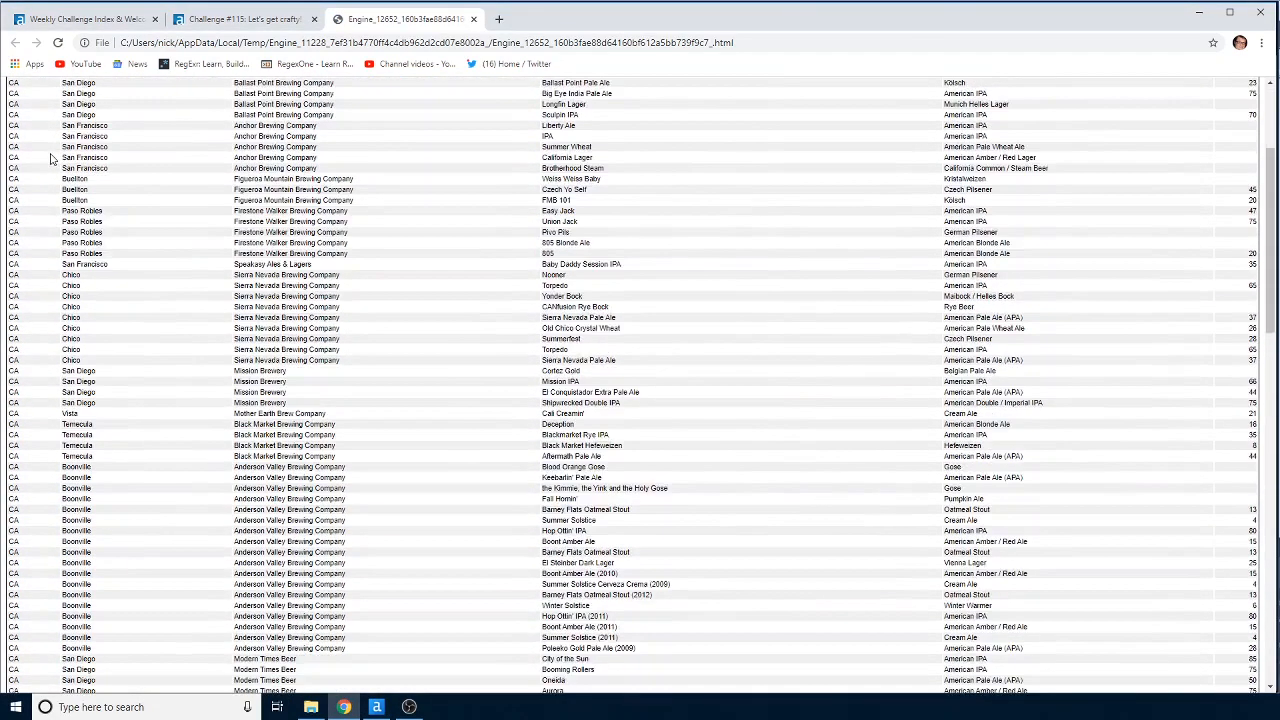
pyautogui.scroll(-7, 50, 157)
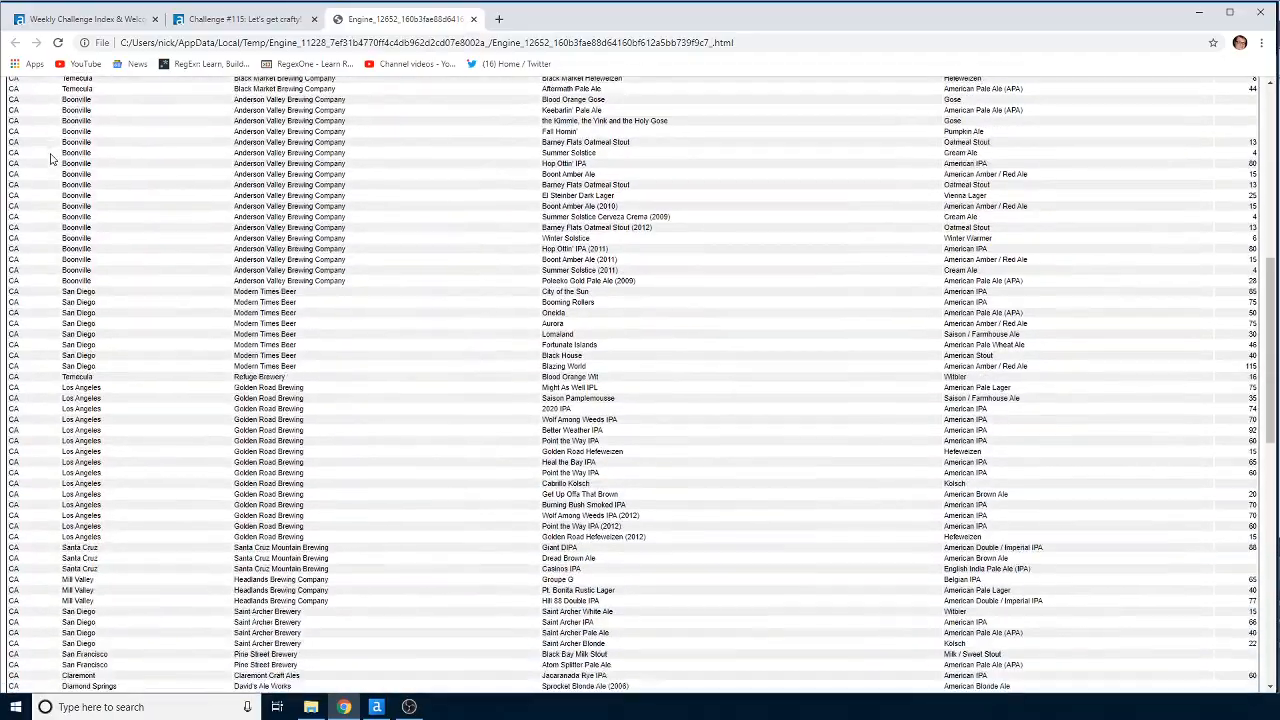
# - Look through the rest of the CA beer table, then minimize the browser to return to Alteryx Designer
pyautogui.scroll(-15, 50, 157)
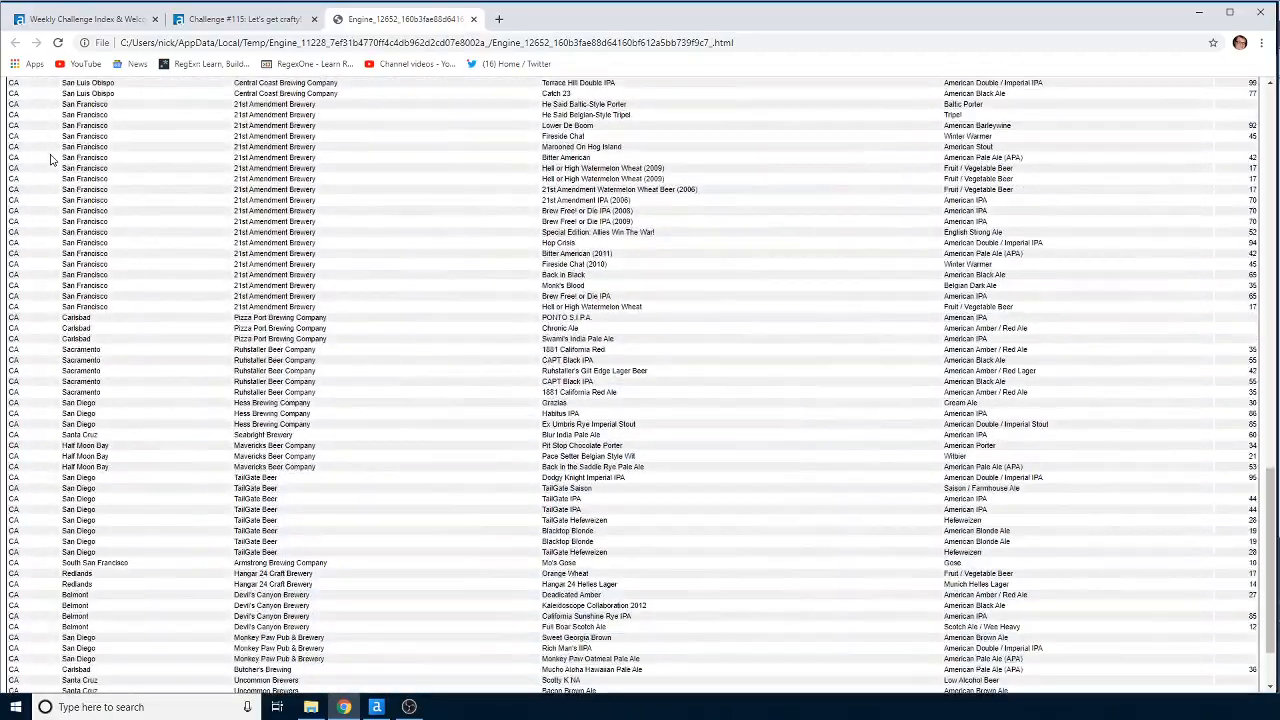
pyautogui.scroll(20, 132, 352)
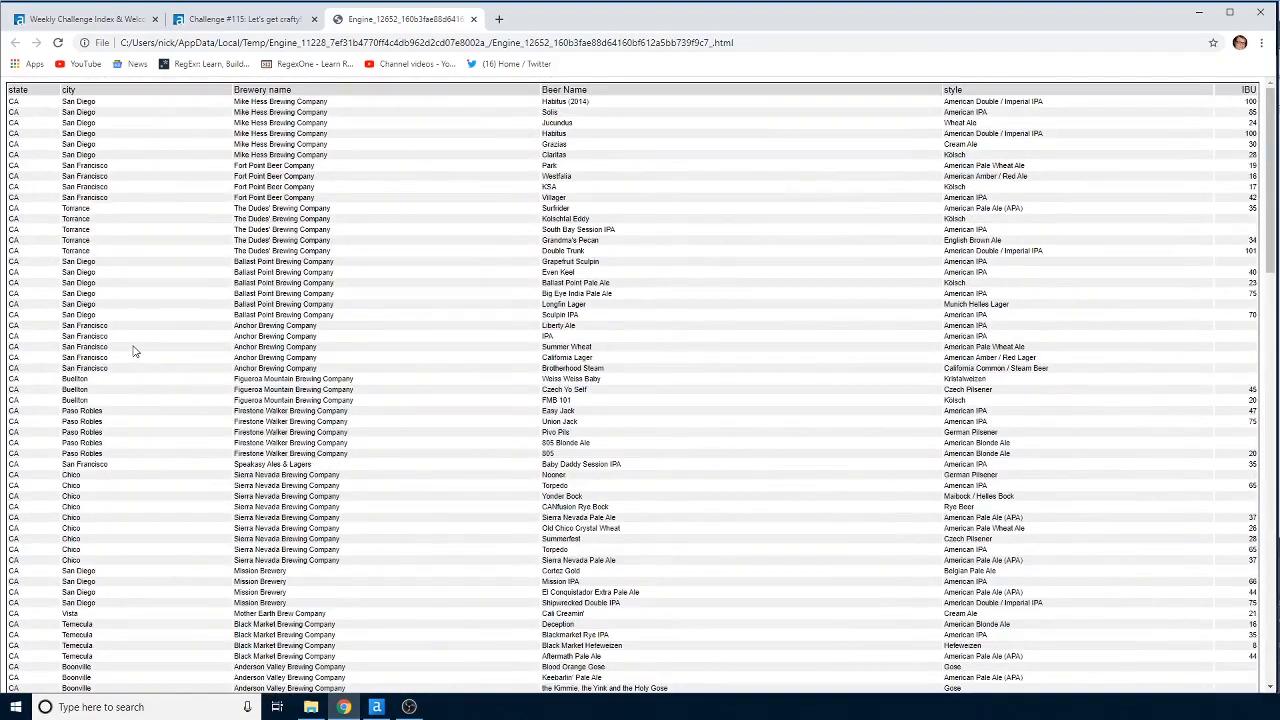
pyautogui.click(1199, 12)
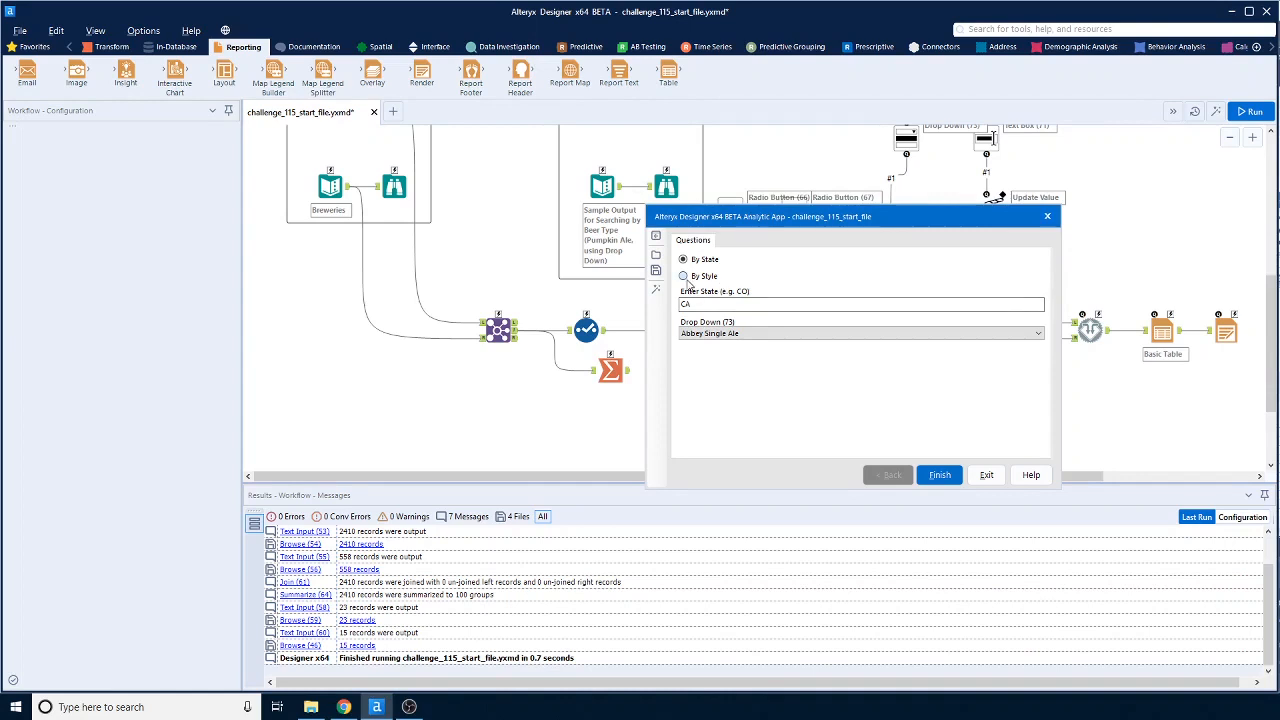
# - Run the analytic app using By Style with English India Pale Ale (IPA) chosen as the beer style
pyautogui.click(800, 333)
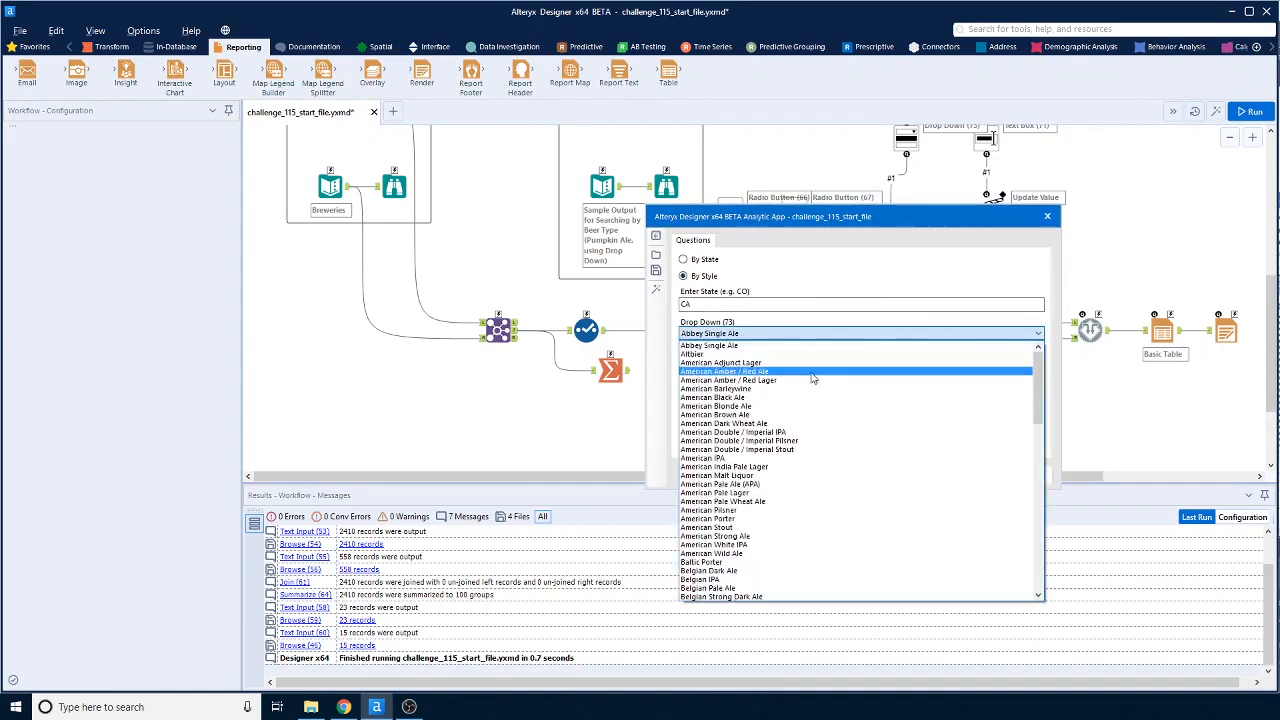
pyautogui.scroll(-1, 812, 375)
pyautogui.scroll(-10, 812, 375)
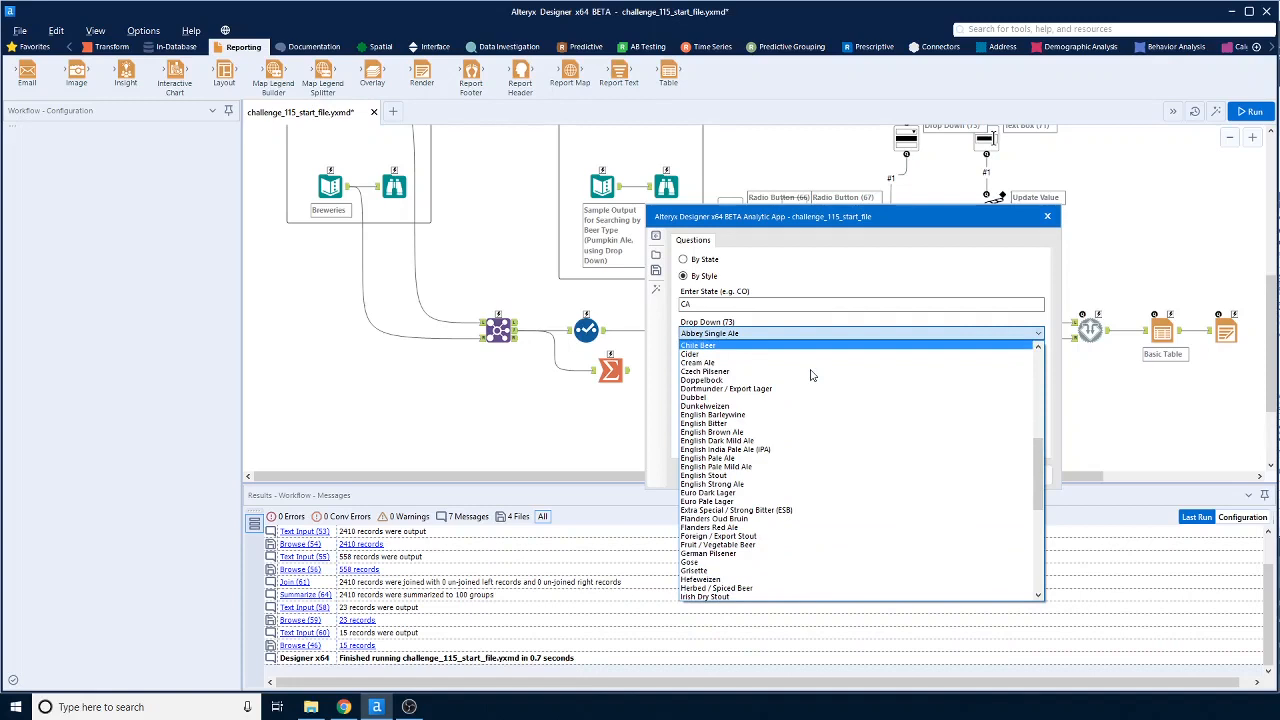
pyautogui.click(778, 449)
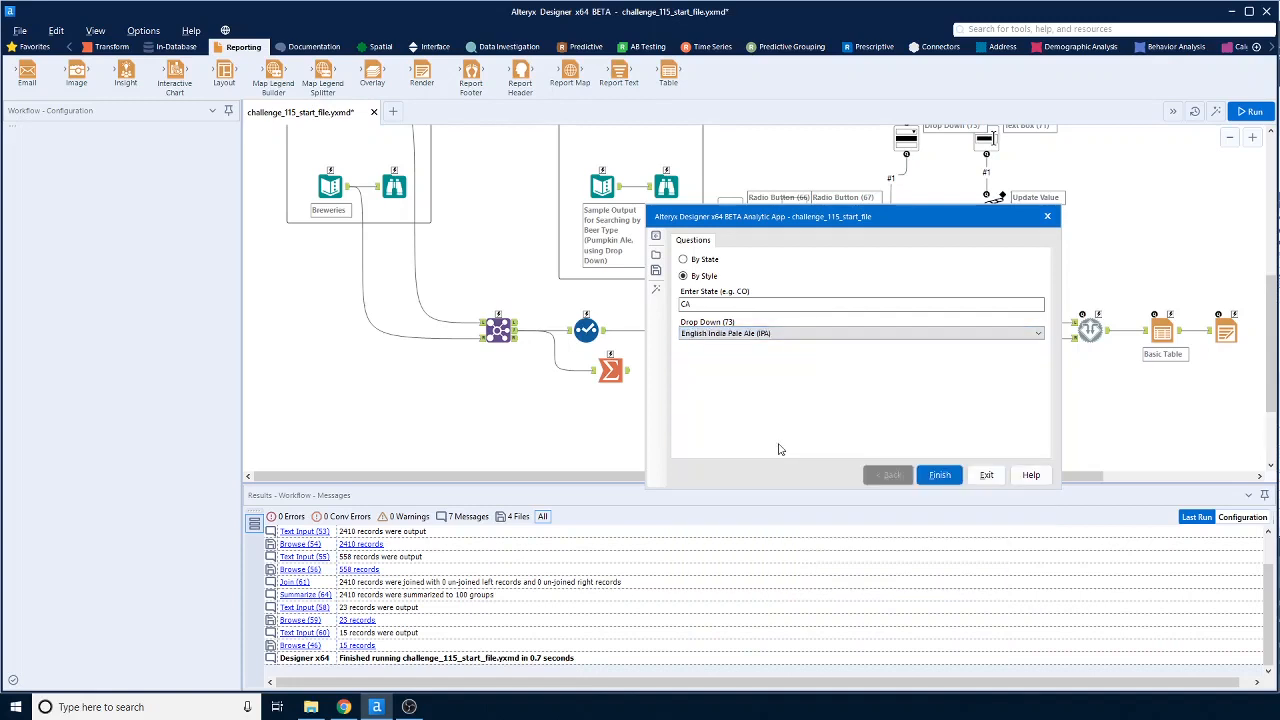
pyautogui.click(938, 478)
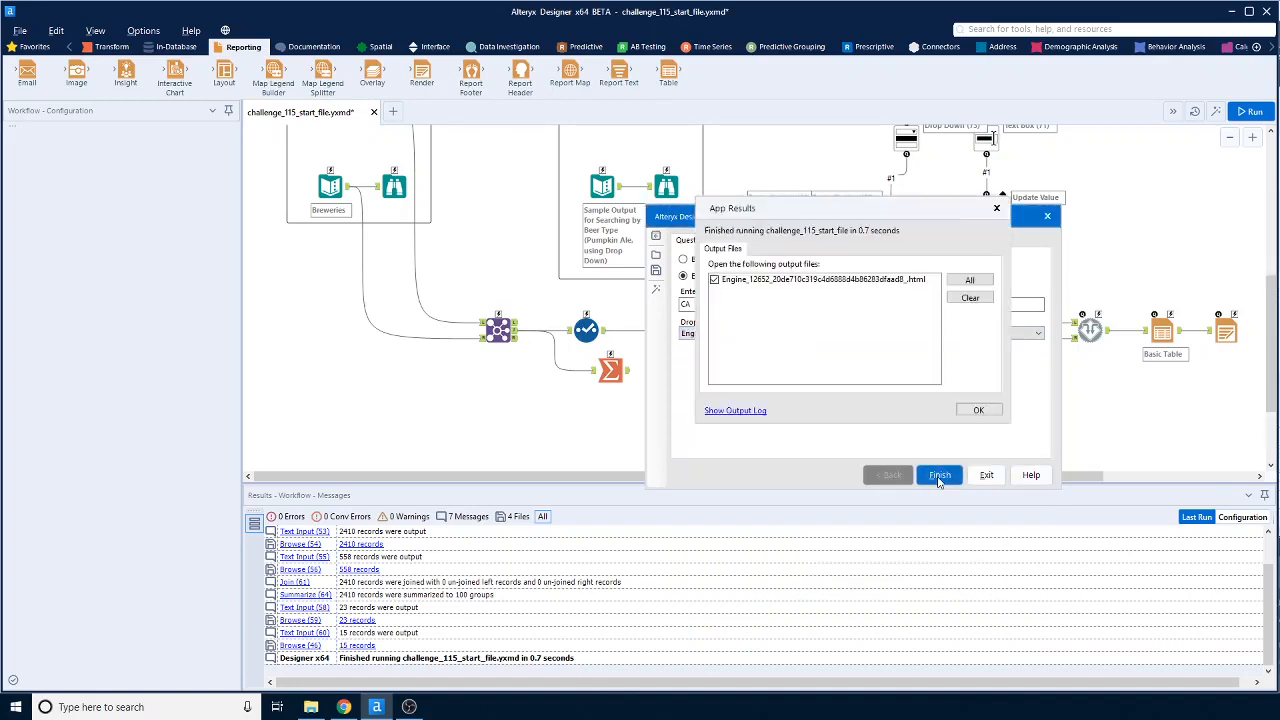
# - Open the style search's HTML output file to check its table, then return to Alteryx Designer and exit the app
pyautogui.click(980, 411)
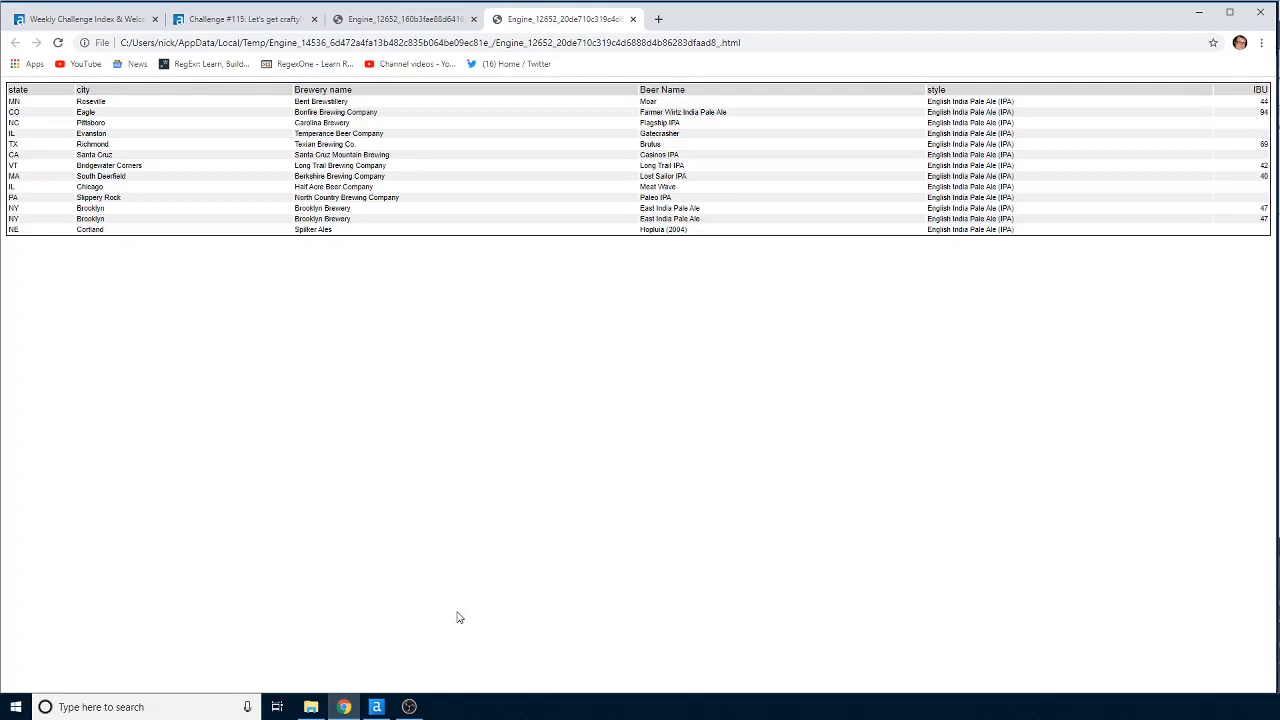
pyautogui.hotkey('alt', 'Tab')
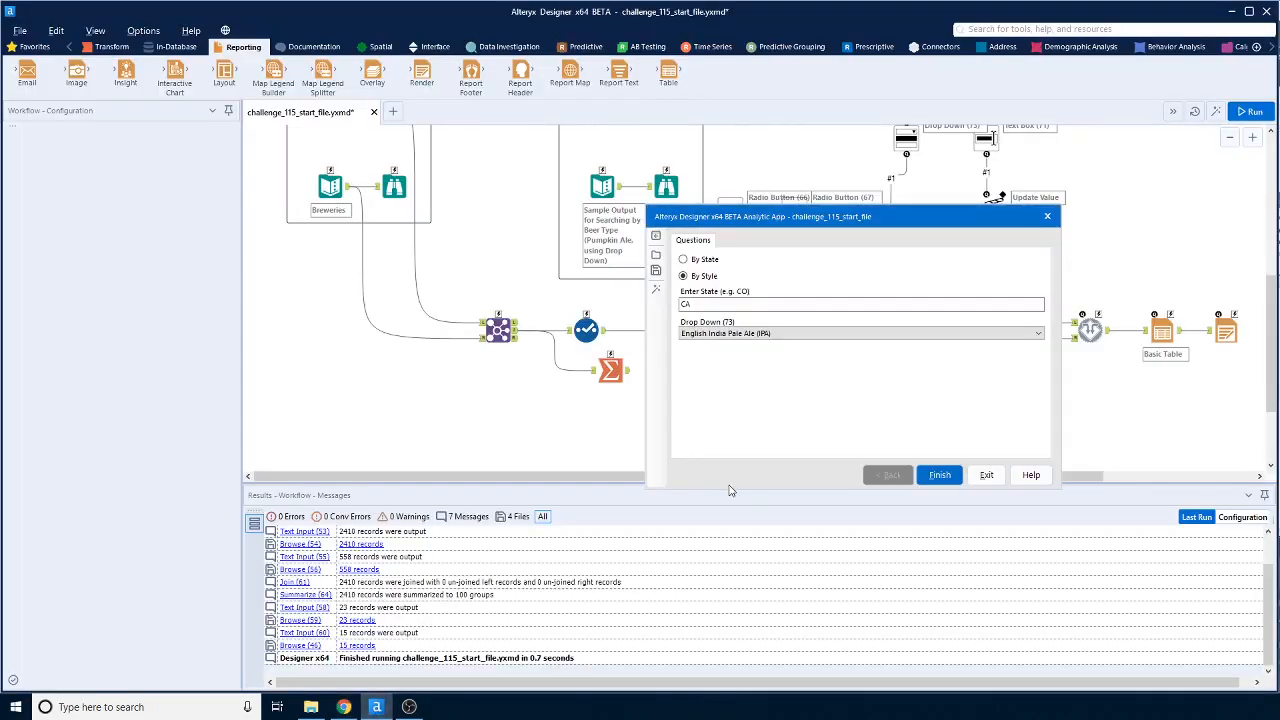
pyautogui.click(986, 475)
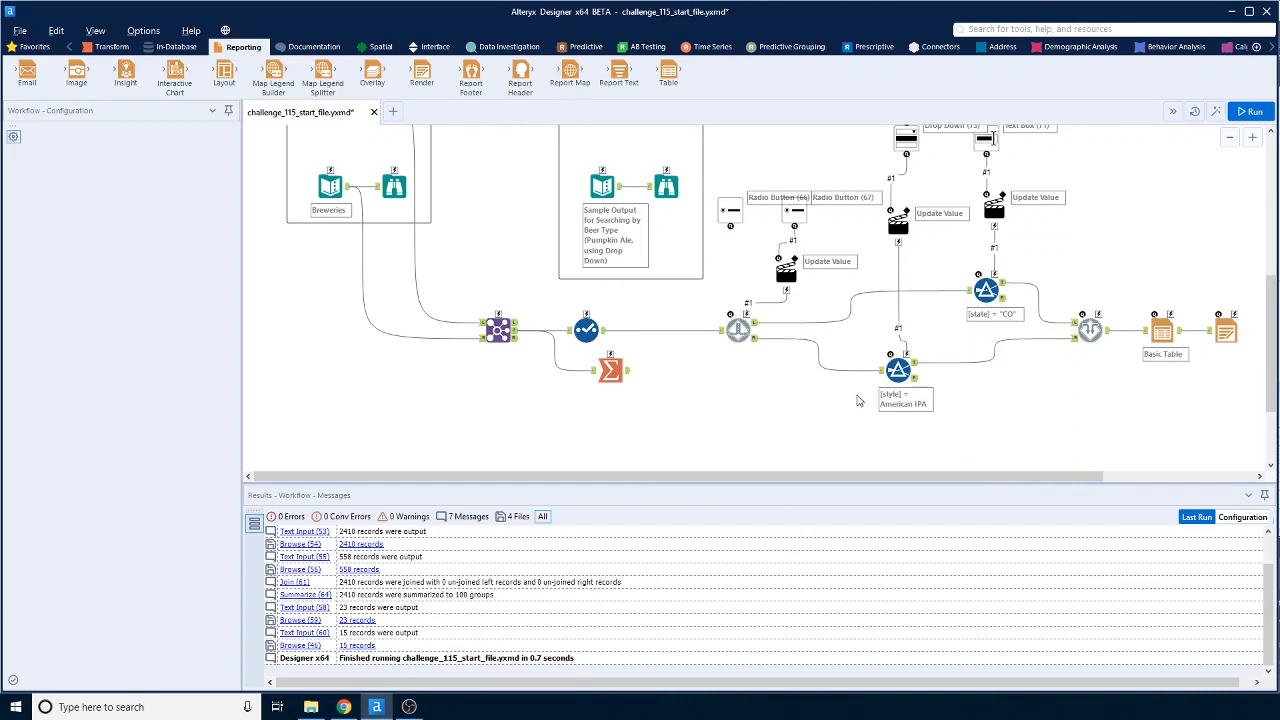